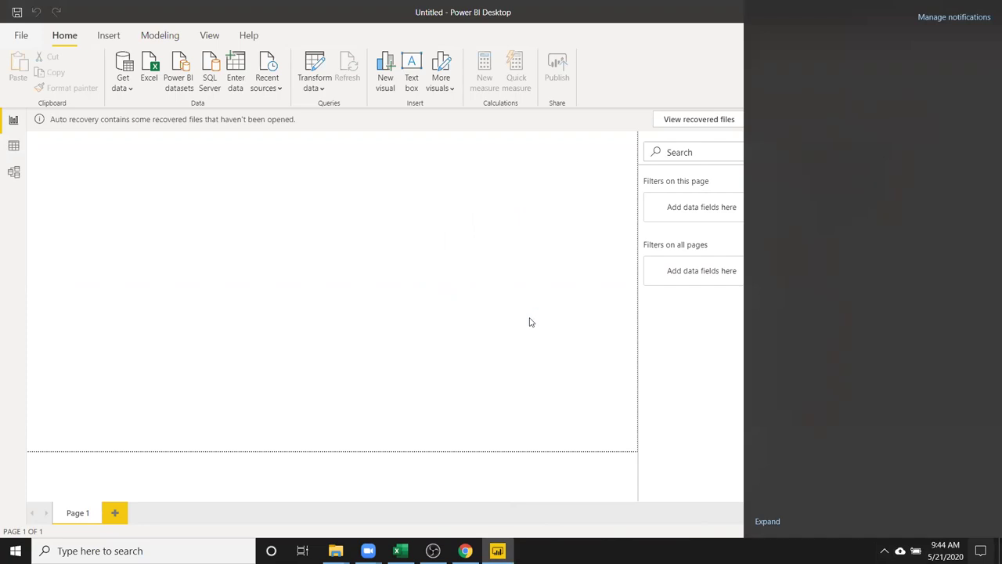
- Close the Action Center and bring forward the File Explorer window on AppData\Local\Temp
click(529, 322)
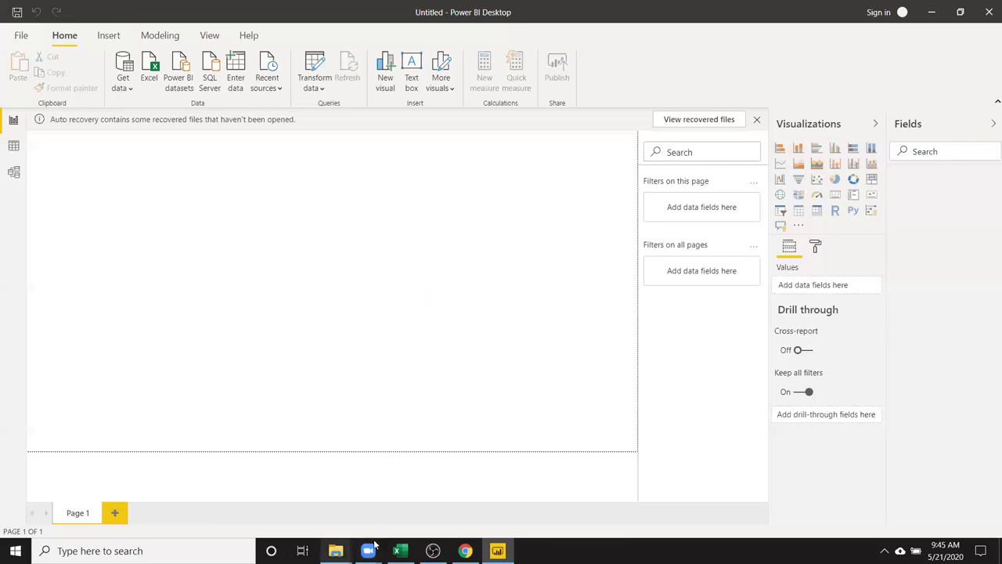
mouse_move(335, 551)
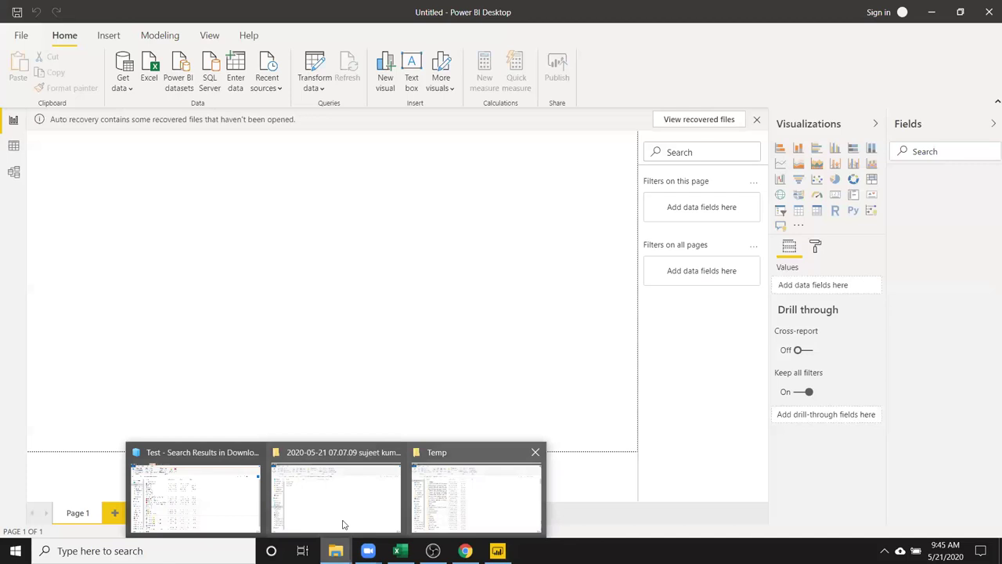
click(342, 524)
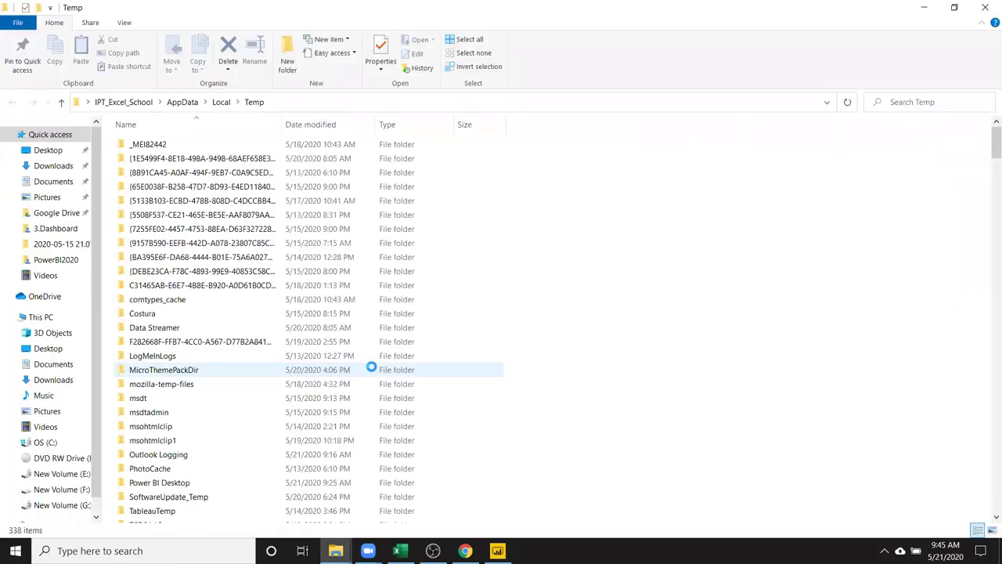
- Permanently delete all 338 Temp folder items, then return to the Data.xlsm Navigator
key(ctrl+a)
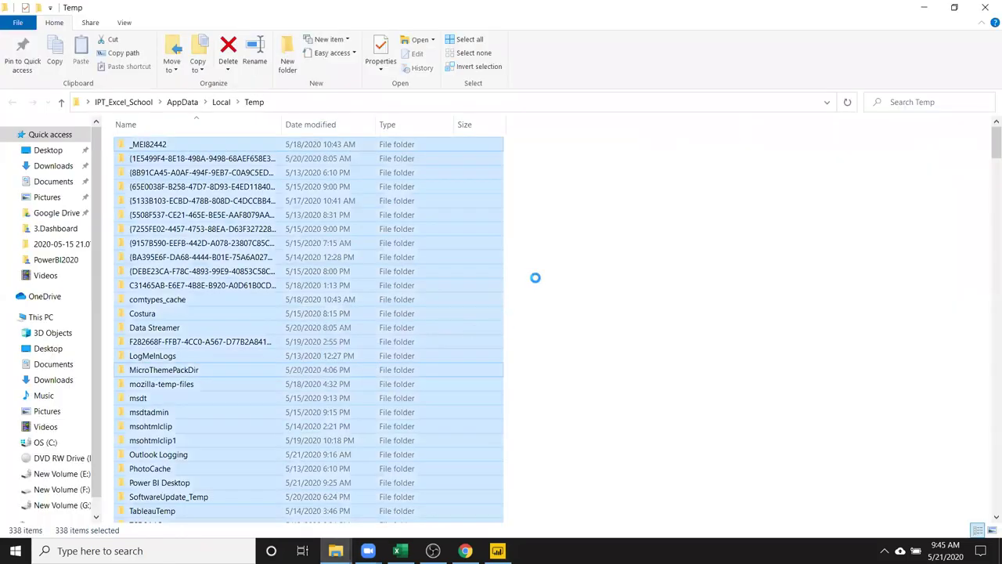
key(shift+Delete)
click(534, 286)
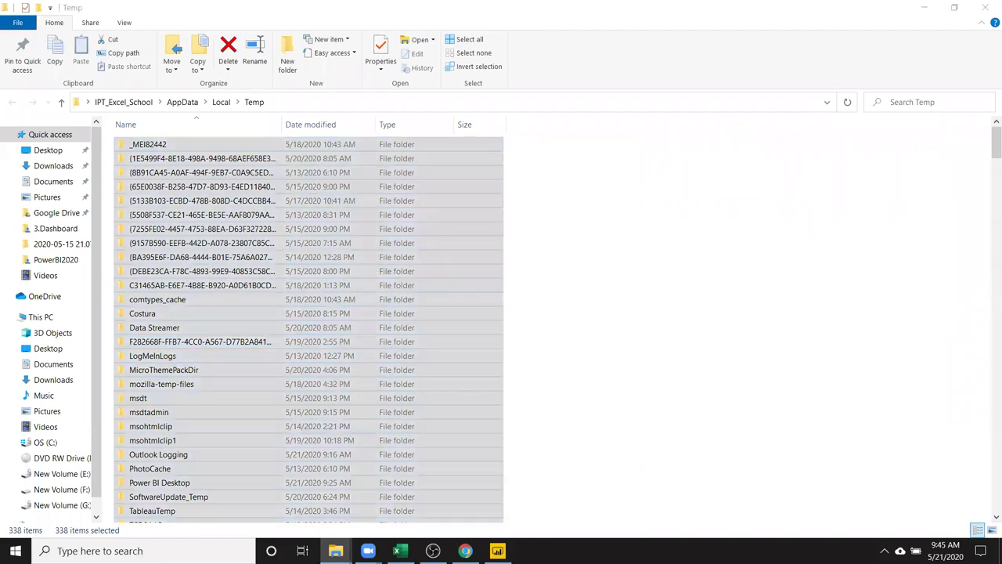
click(497, 551)
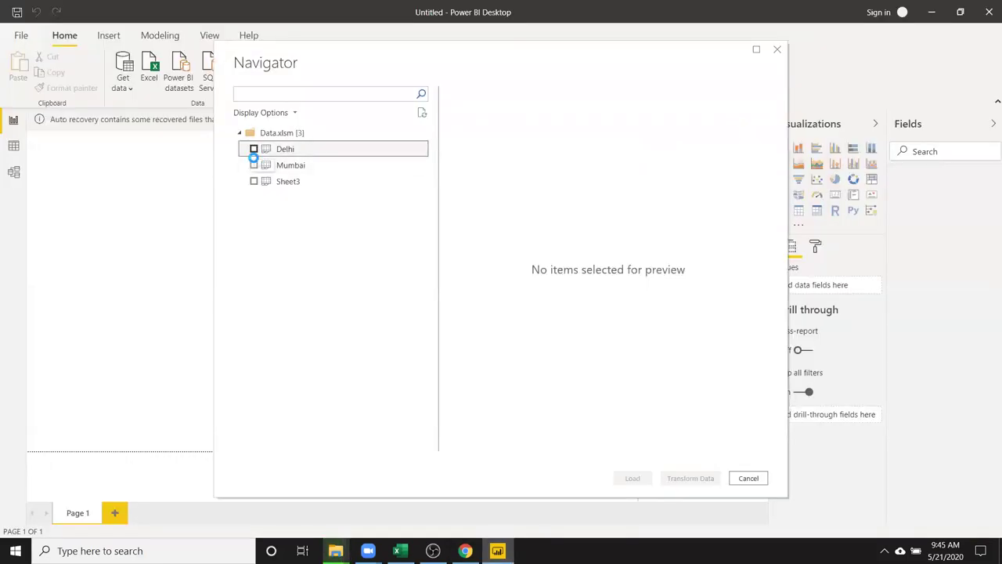
- Tick the Delhi and Mumbai sheets, allow the folder access prompt, and load them into Power Query Editor
click(255, 153)
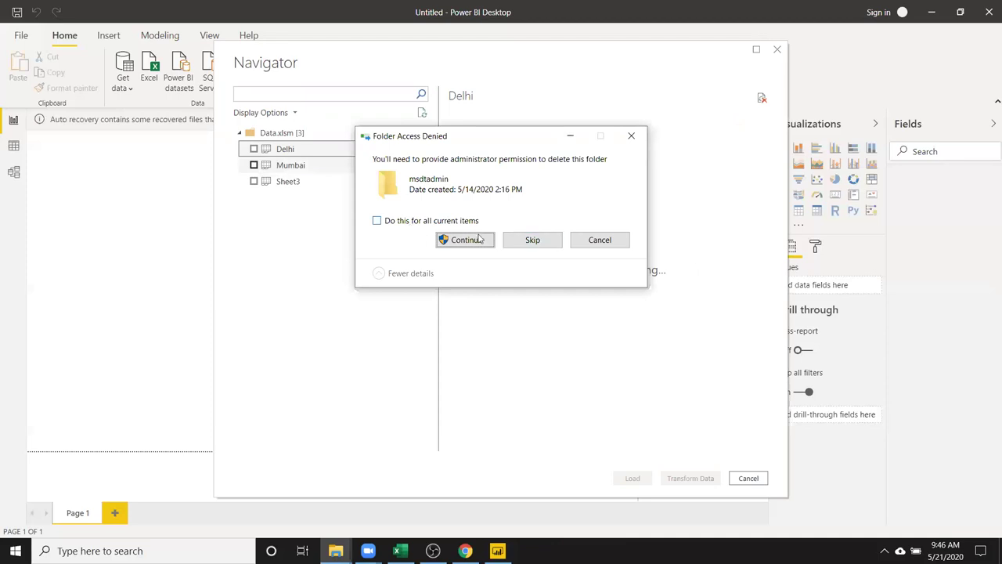
click(479, 239)
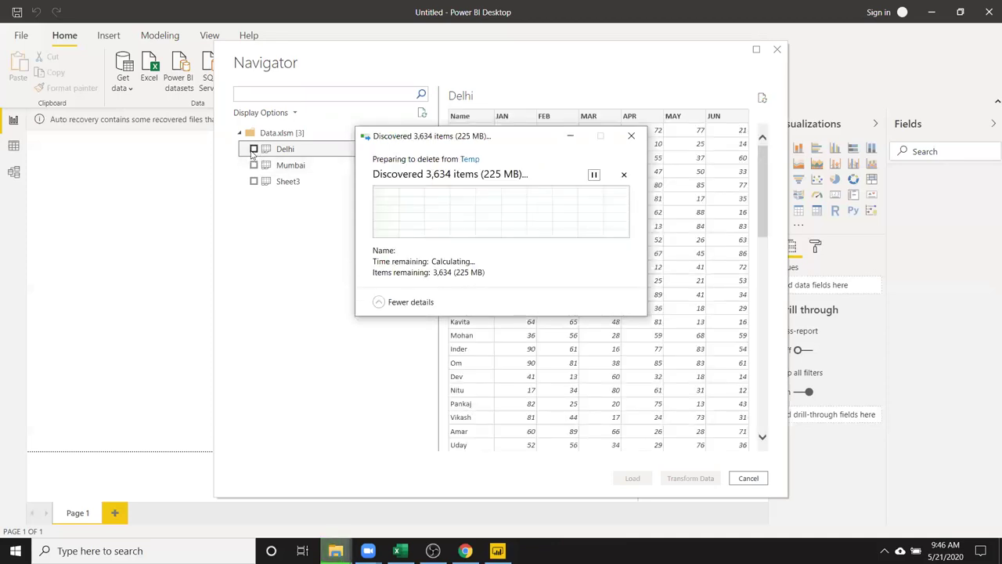
click(254, 154)
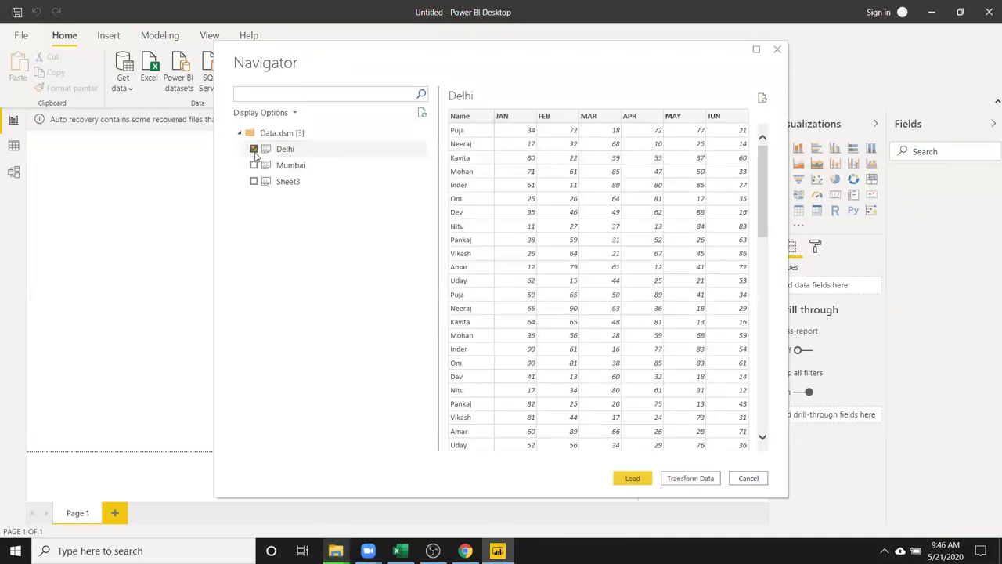
click(253, 166)
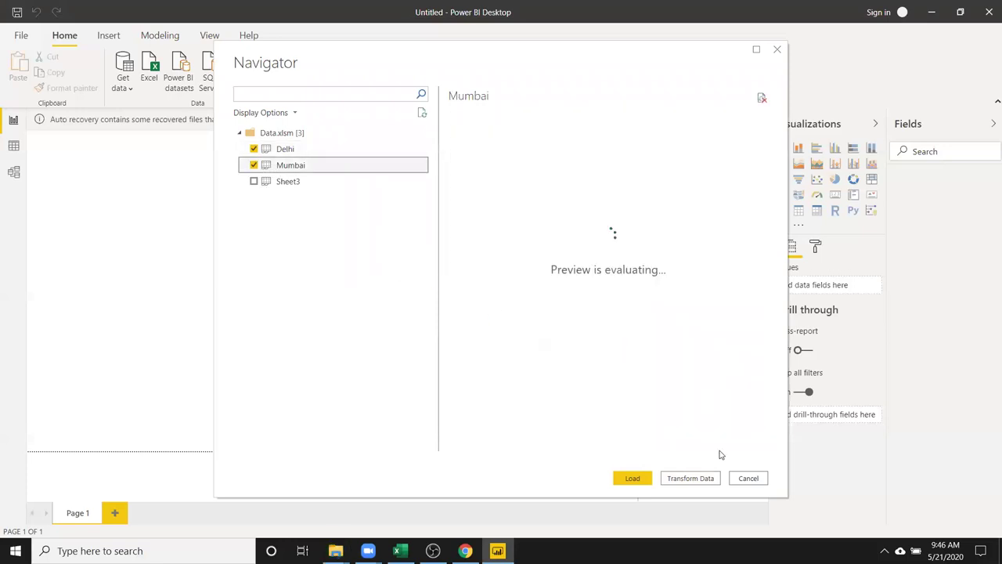
click(699, 483)
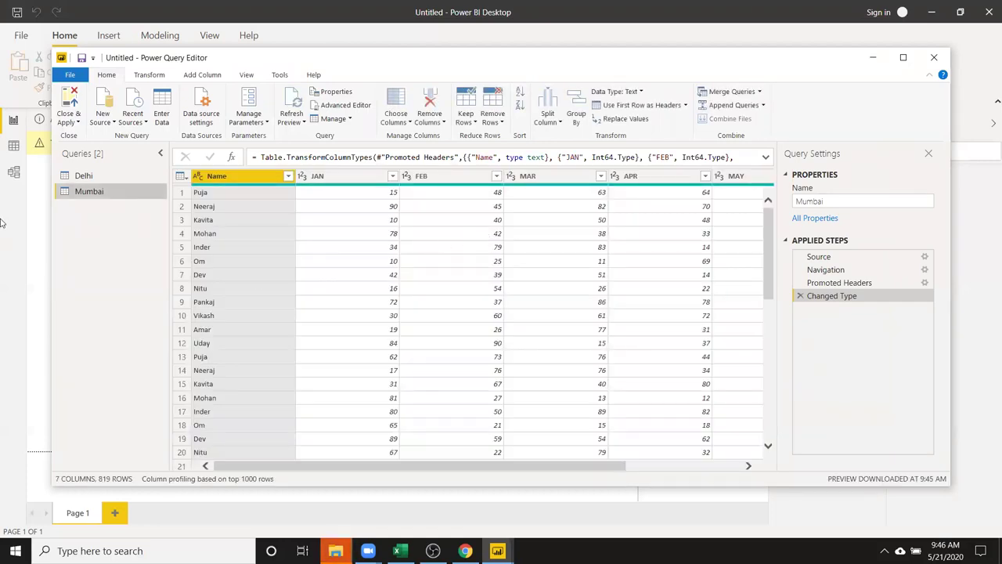
- Compare the Delhi and Mumbai query tables, ending on Delhi with the Append Queries options shown
click(84, 177)
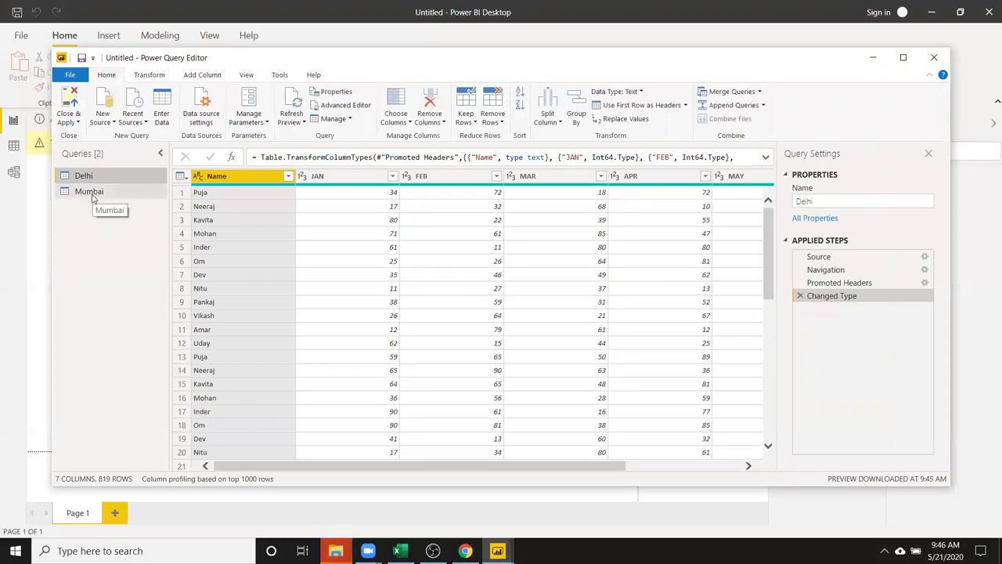
click(91, 195)
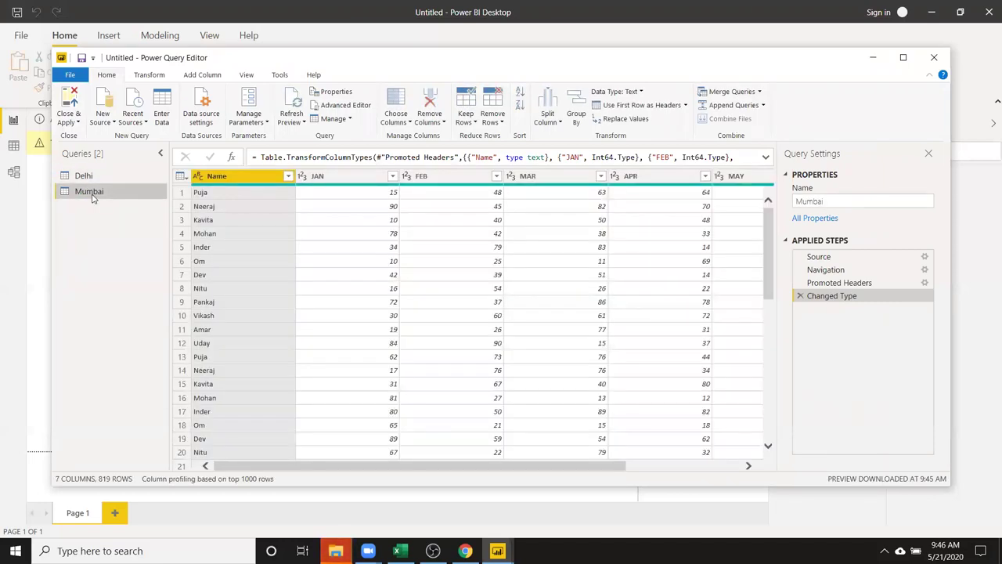
click(99, 179)
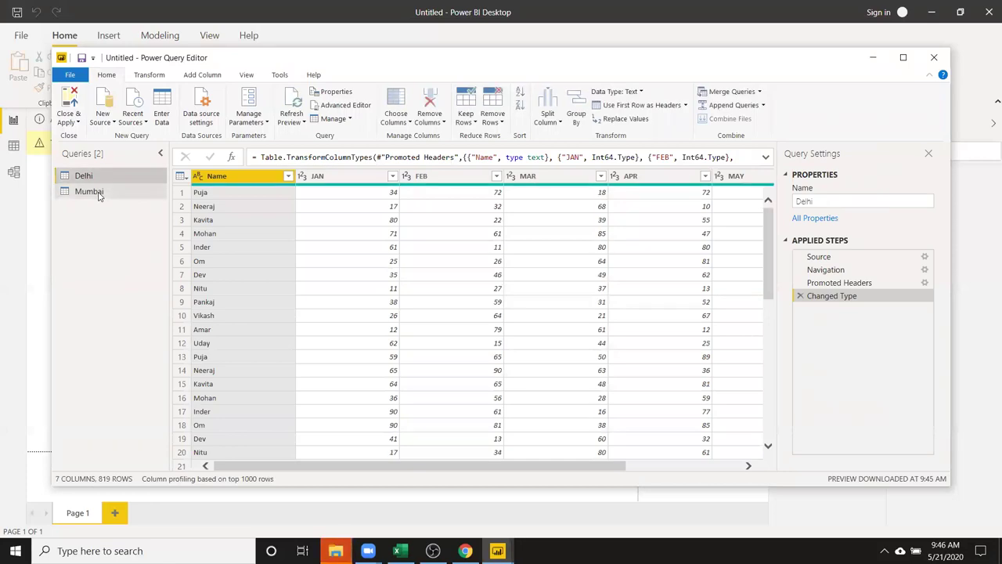
click(99, 194)
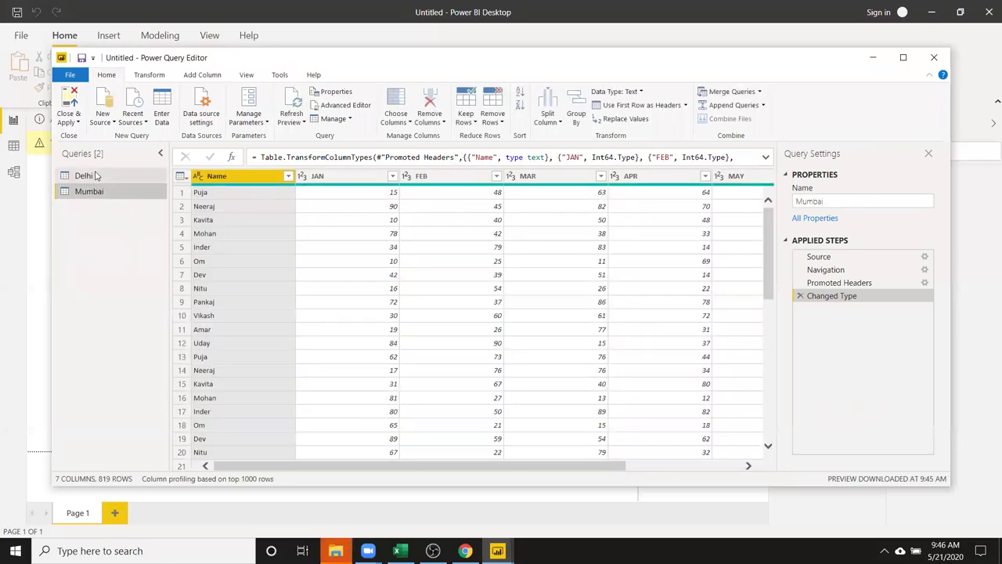
click(95, 174)
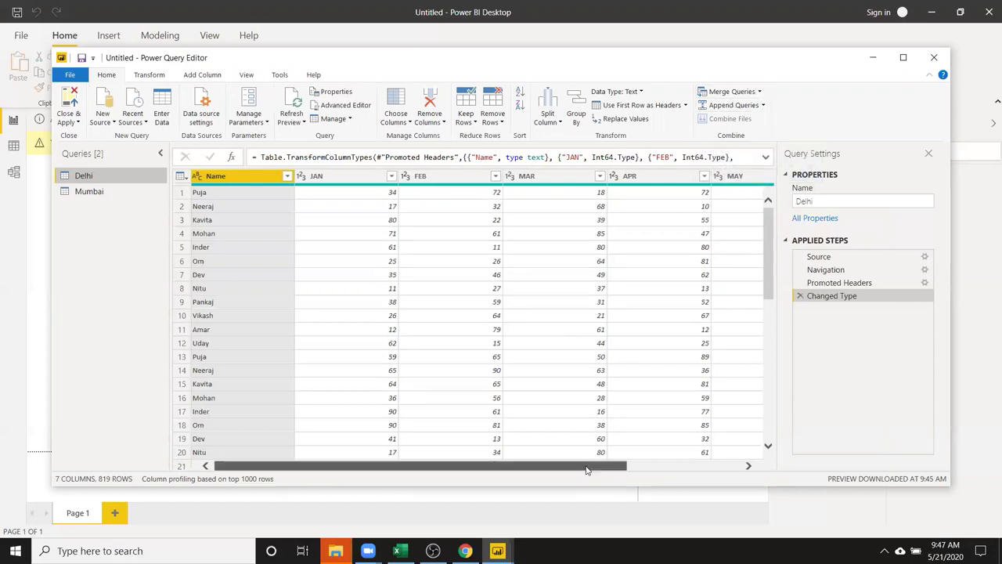
drag(521, 468, 644, 469)
click(764, 105)
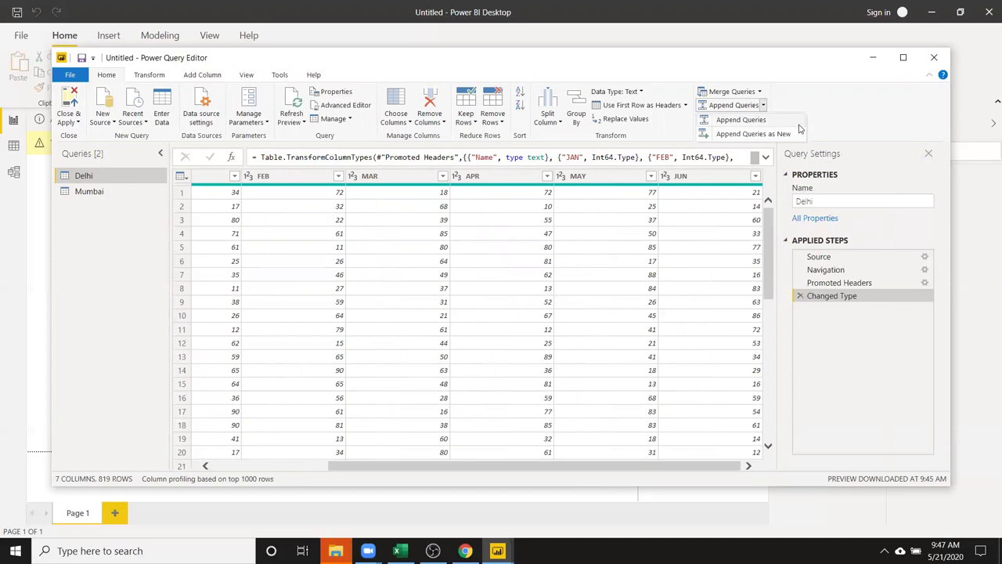
- Append the Mumbai table onto the Delhi query, giving 7 columns and 999+ rows
click(793, 131)
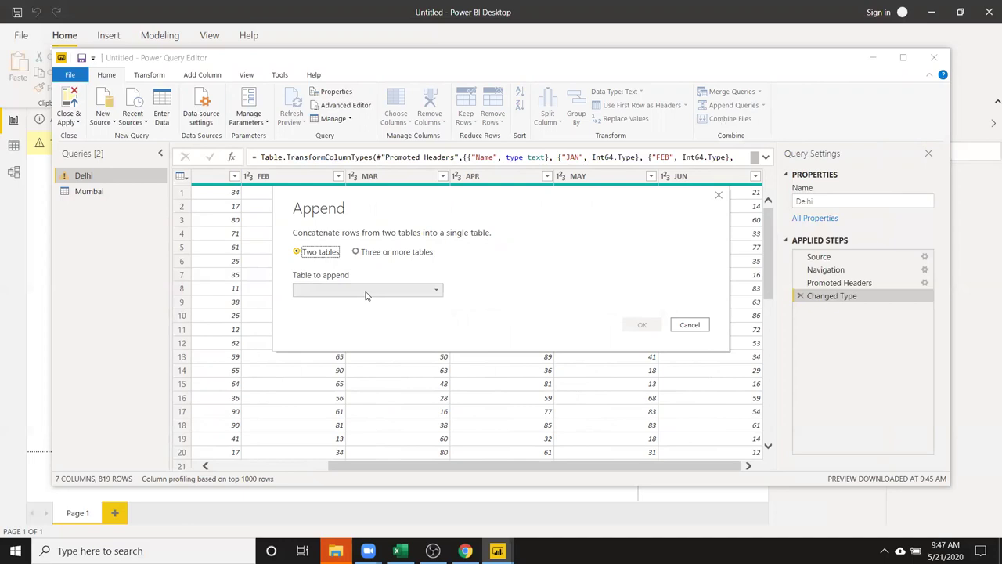
click(437, 292)
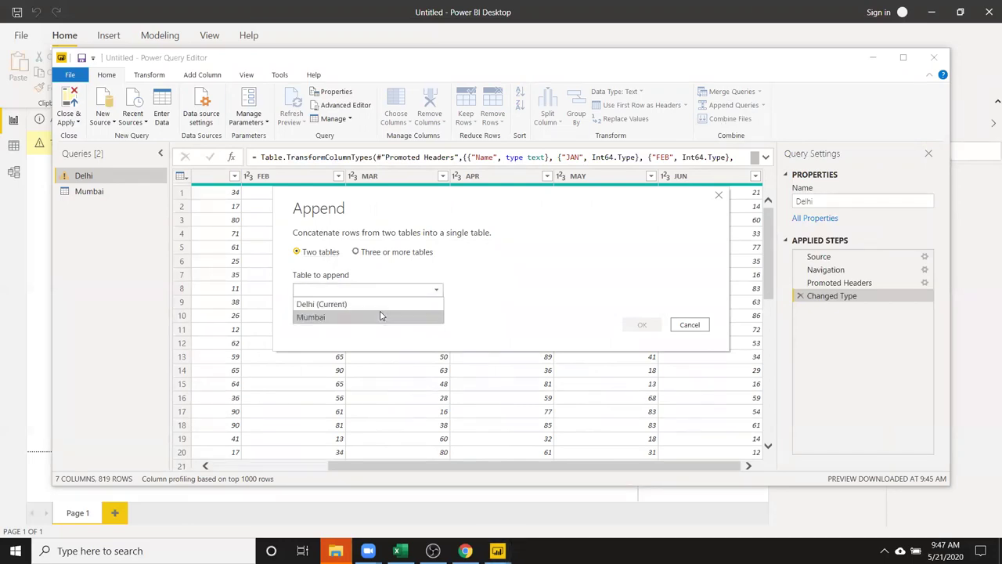
click(381, 306)
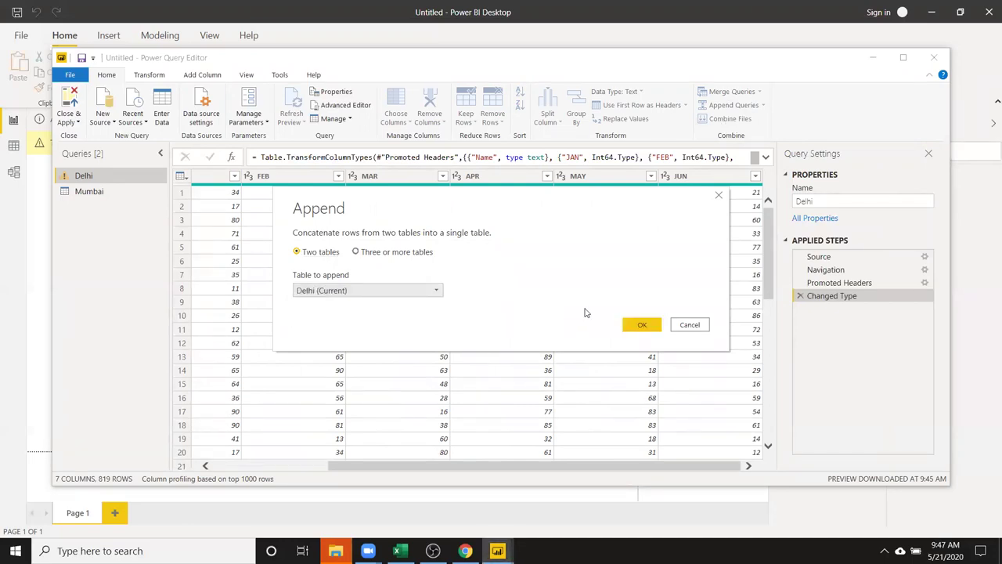
click(325, 292)
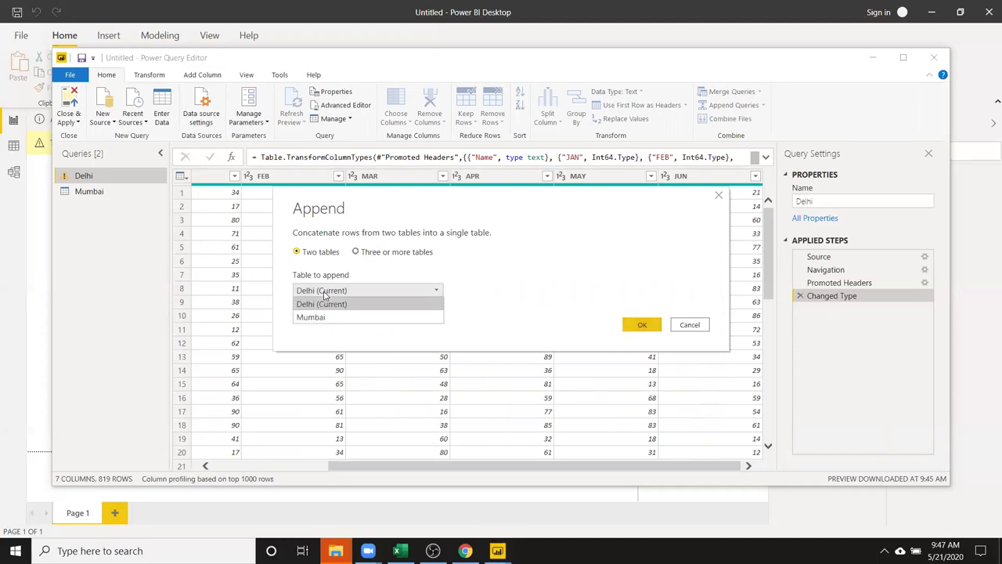
click(324, 317)
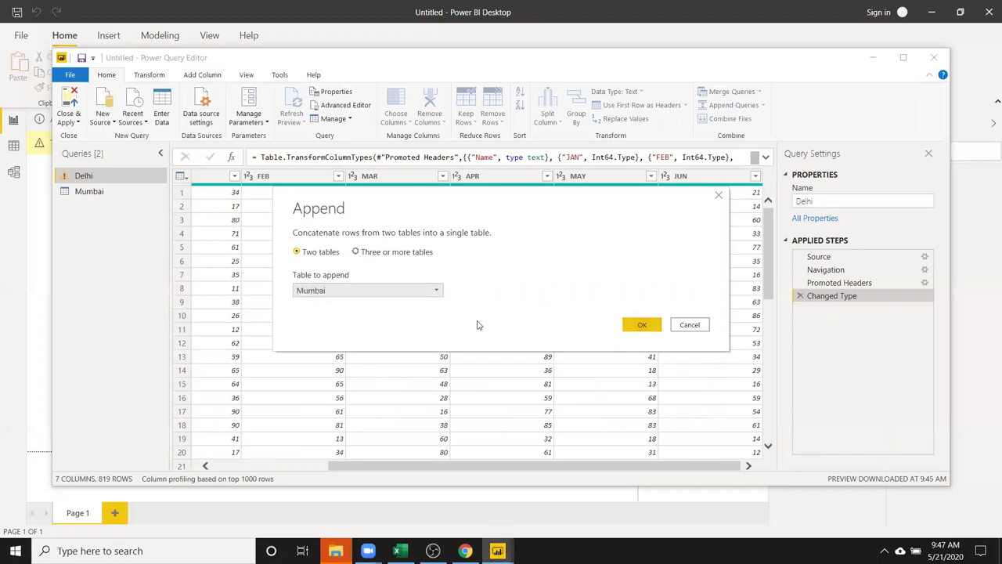
click(642, 324)
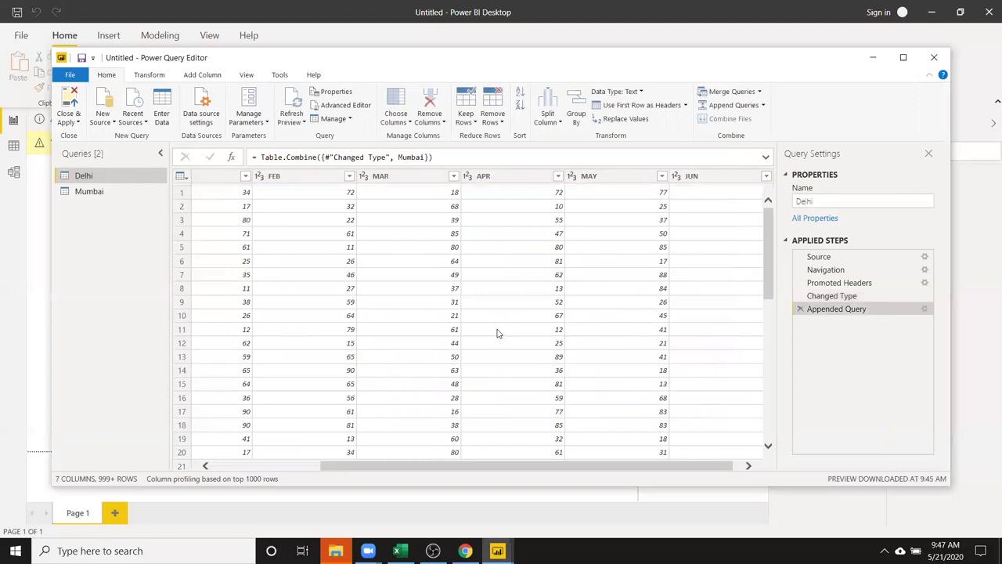
- Scroll through the combined Delhi rows, then Close & Apply to load 1,638 Delhi and 819 Mumbai rows
click(264, 233)
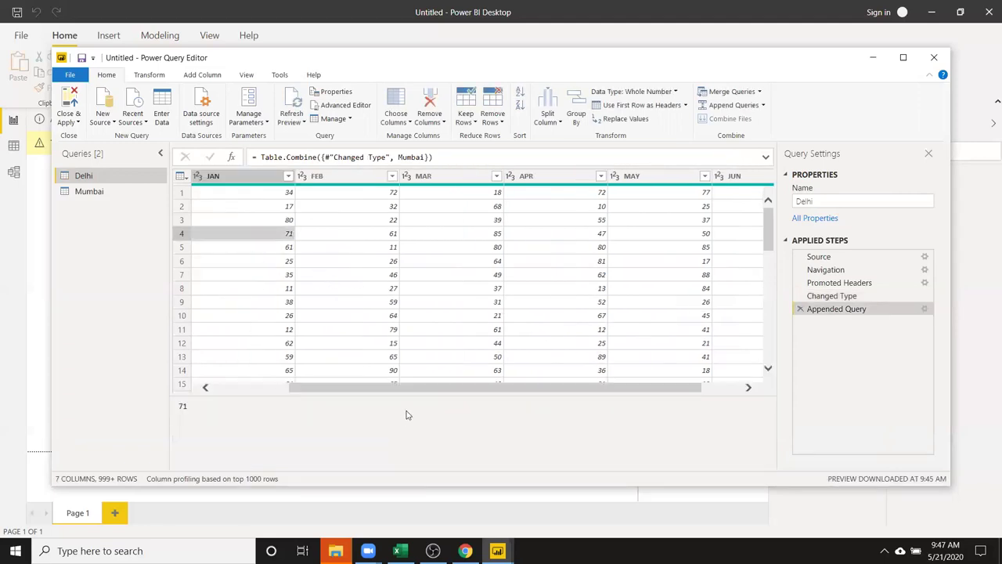
drag(409, 388, 290, 397)
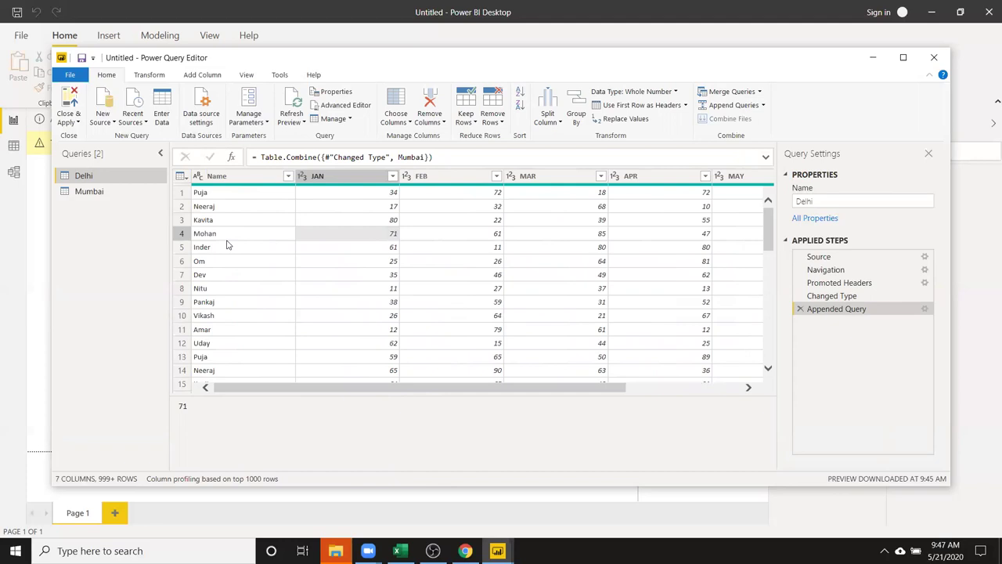
scroll(417, 273, down, 3)
scroll(418, 273, down, 5)
scroll(417, 273, down, 6)
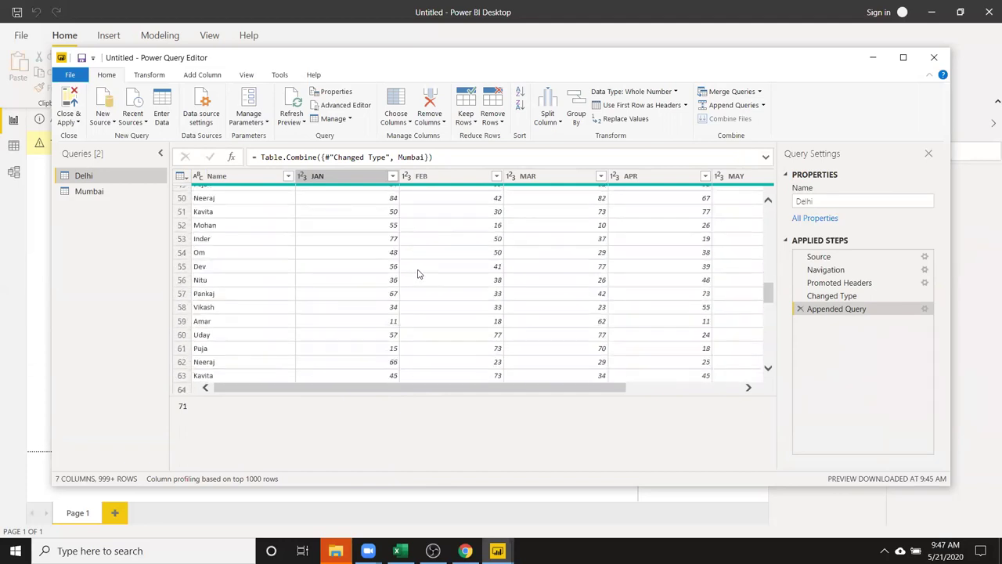
scroll(417, 273, down, 9)
scroll(417, 273, down, 10)
scroll(416, 275, down, 13)
scroll(415, 277, down, 15)
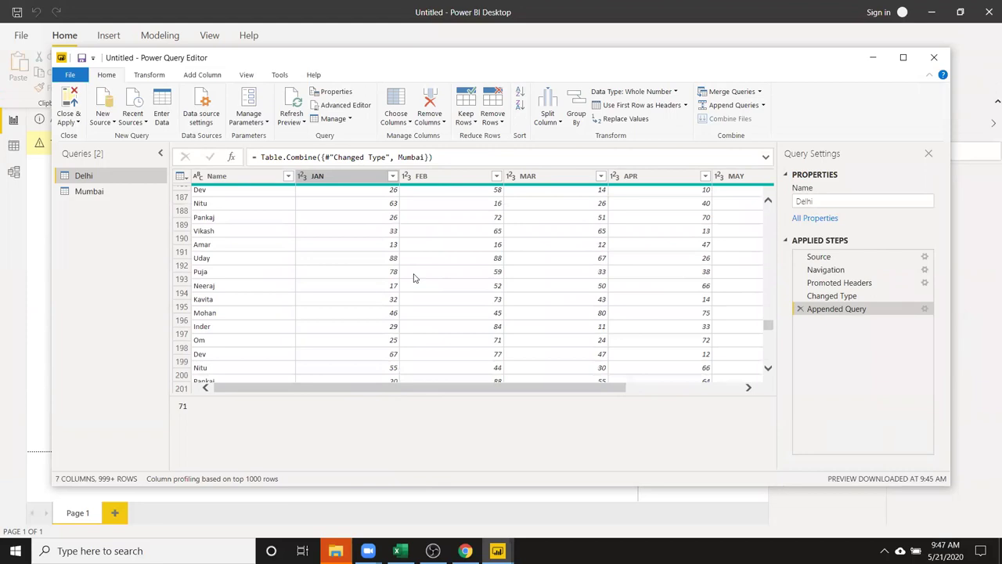
scroll(415, 278, down, 14)
scroll(414, 282, down, 15)
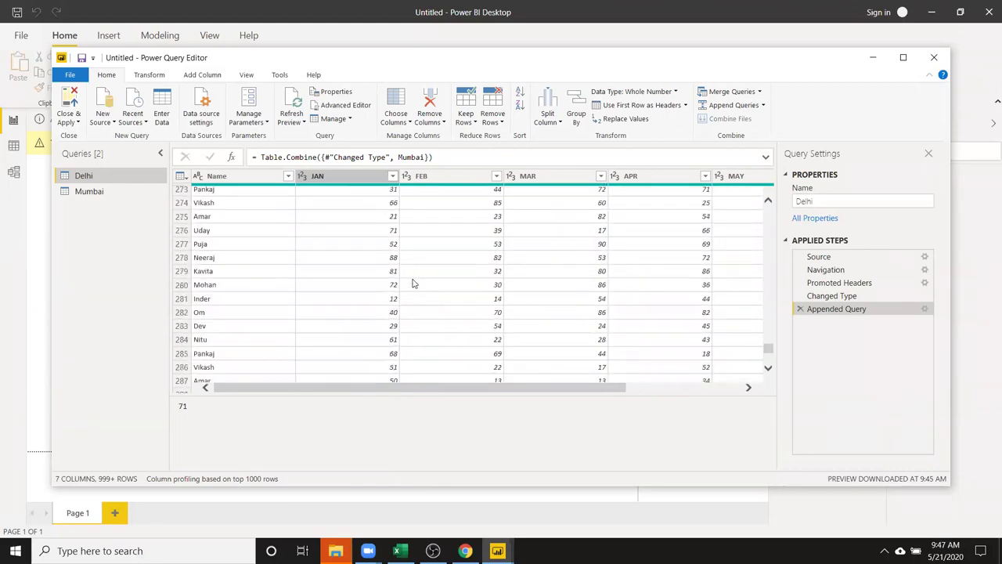
scroll(414, 284, down, 13)
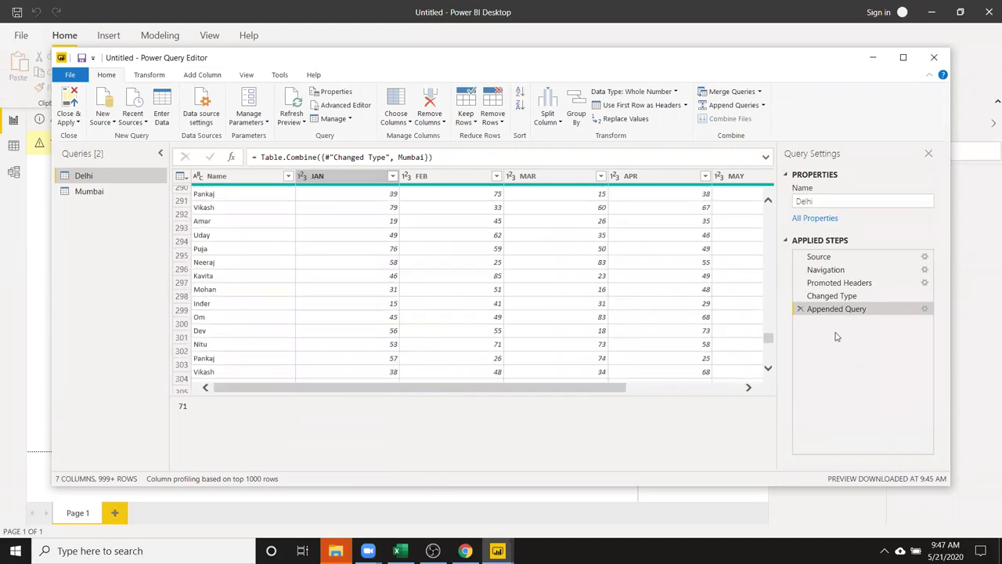
drag(772, 346, 767, 205)
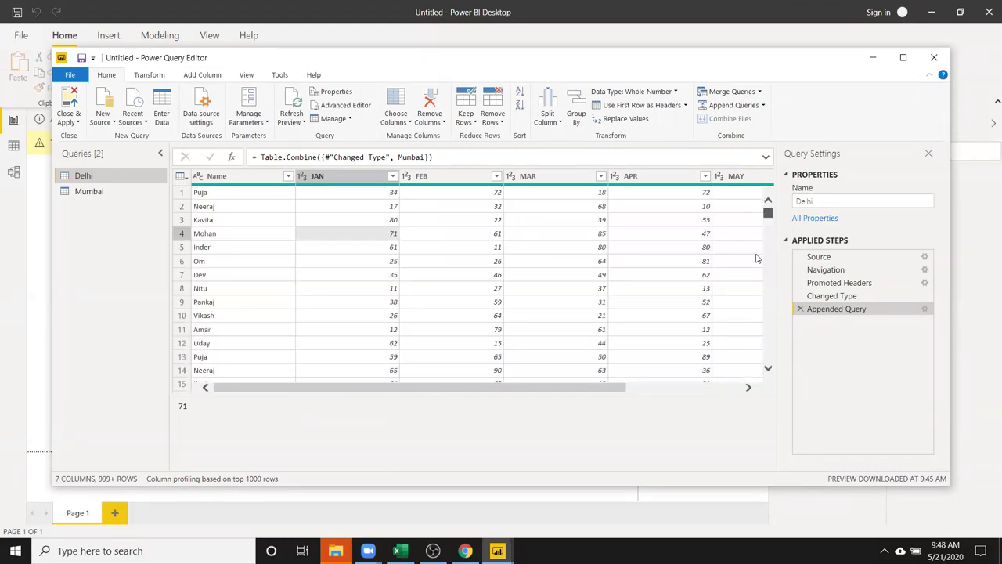
mouse_move(768, 212)
mouse_down()
mouse_move(754, 383)
mouse_move(768, 210)
mouse_up()
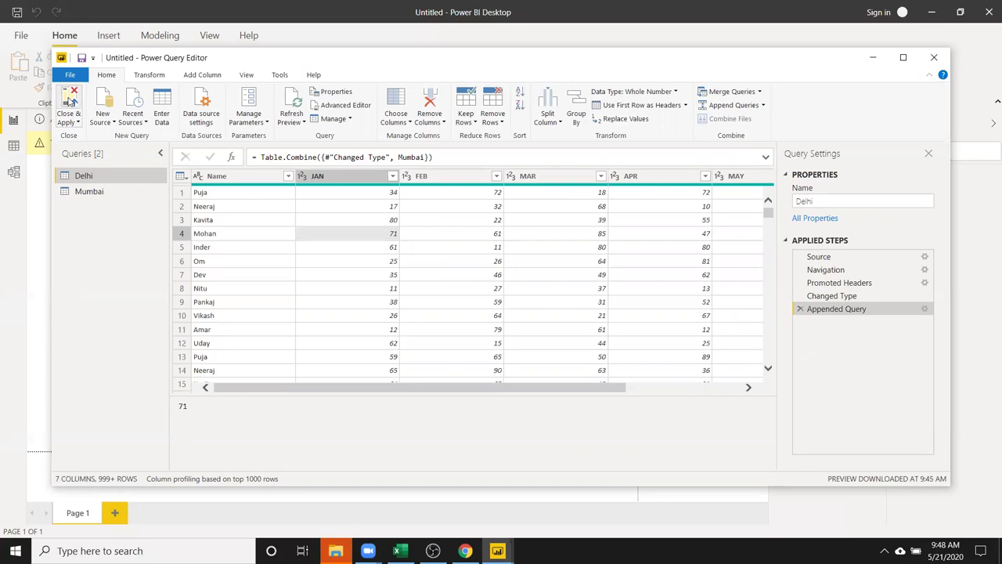
click(70, 101)
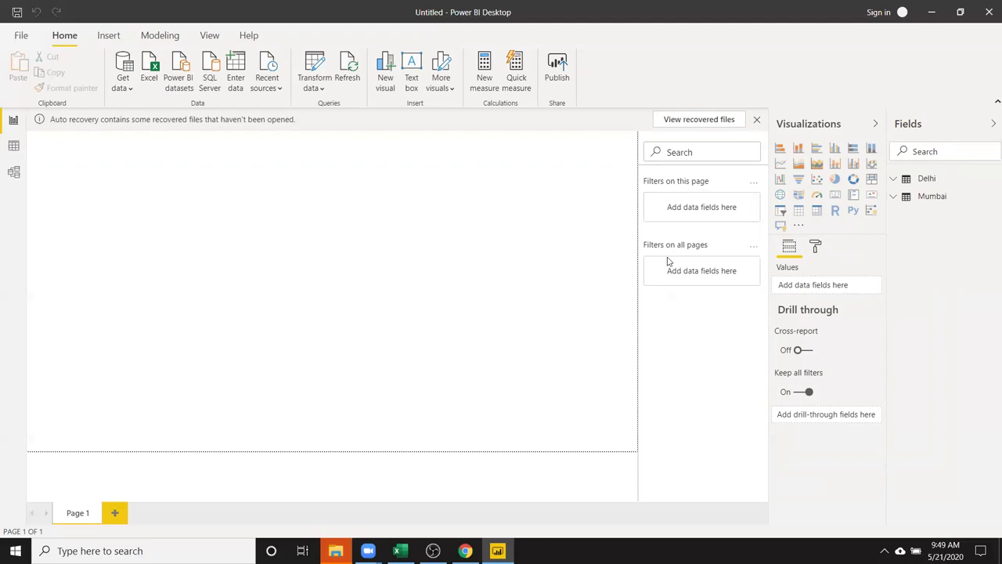
- Expand the Delhi table in the Fields pane and switch to the Data view
mouse_move(926, 178)
click(899, 180)
click(14, 148)
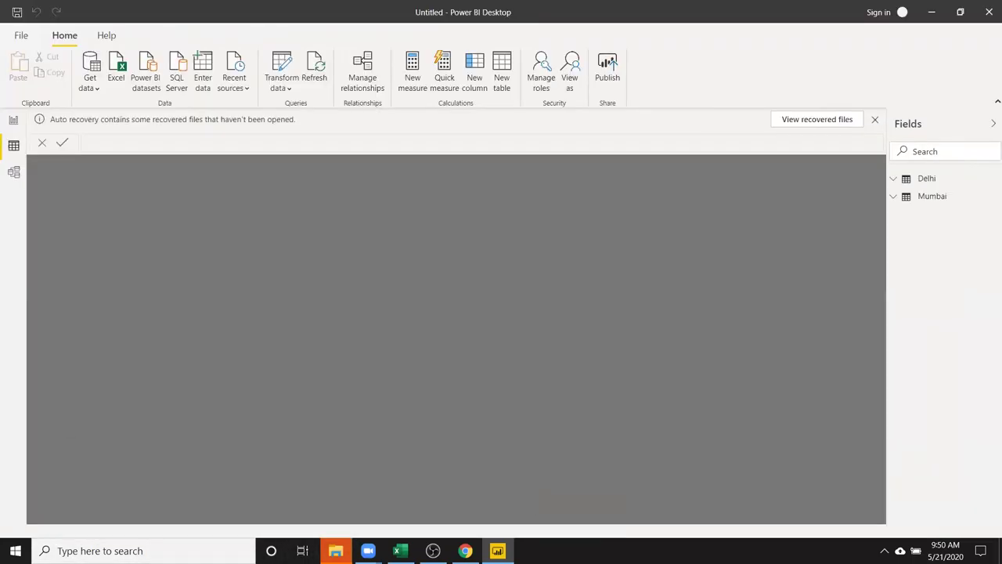
mouse_move(335, 550)
click(540, 494)
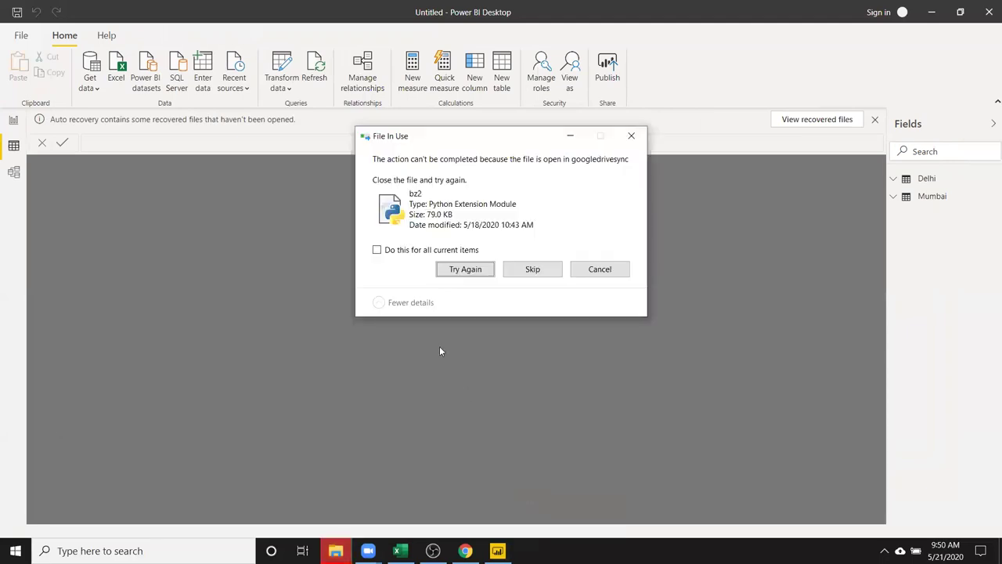
click(377, 251)
click(525, 274)
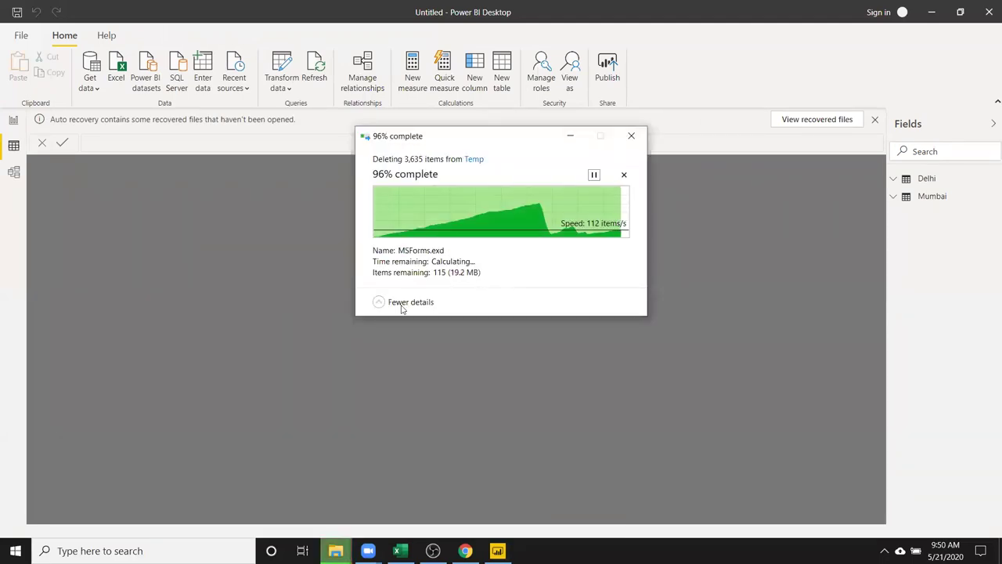
mouse_move(927, 178)
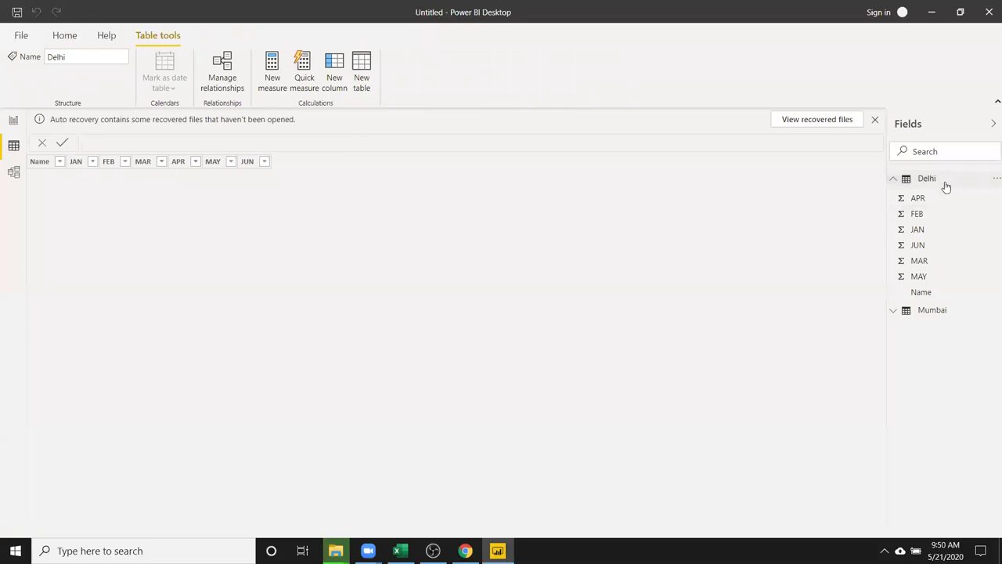
- Delete the Delhi table from the model
right_click(945, 185)
key(Escape)
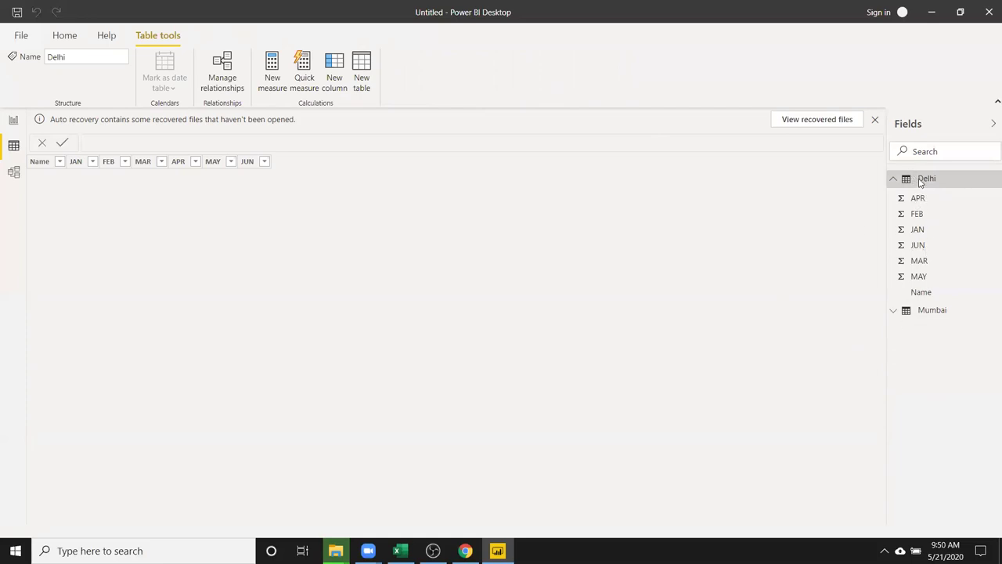
key(Delete)
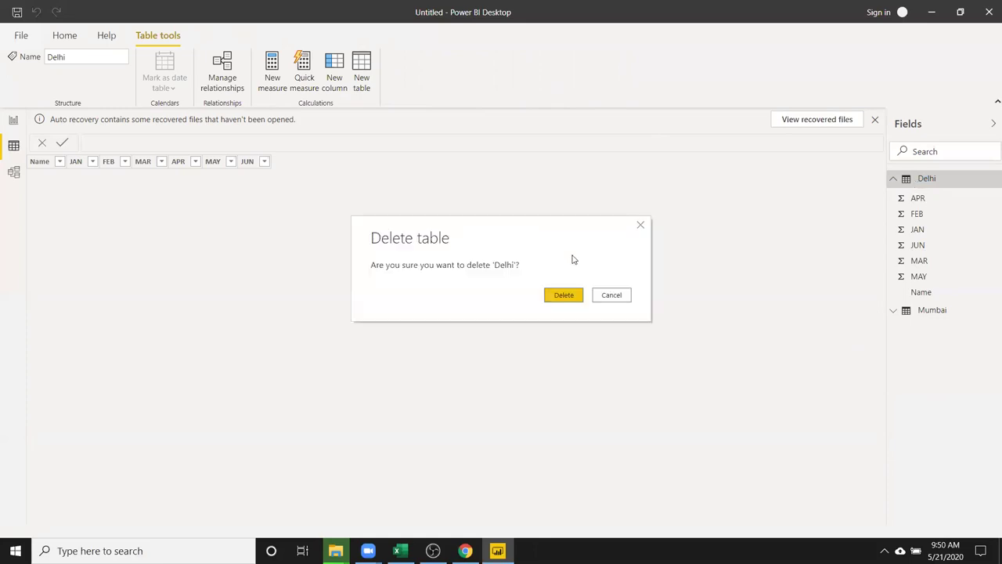
click(574, 296)
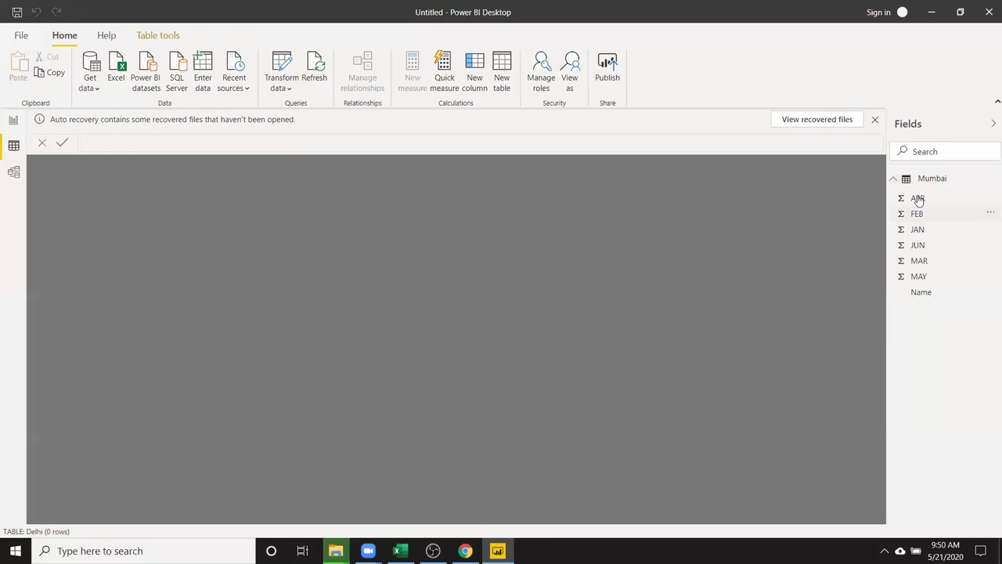
- Delete the Mumbai table from the model
right_click(920, 183)
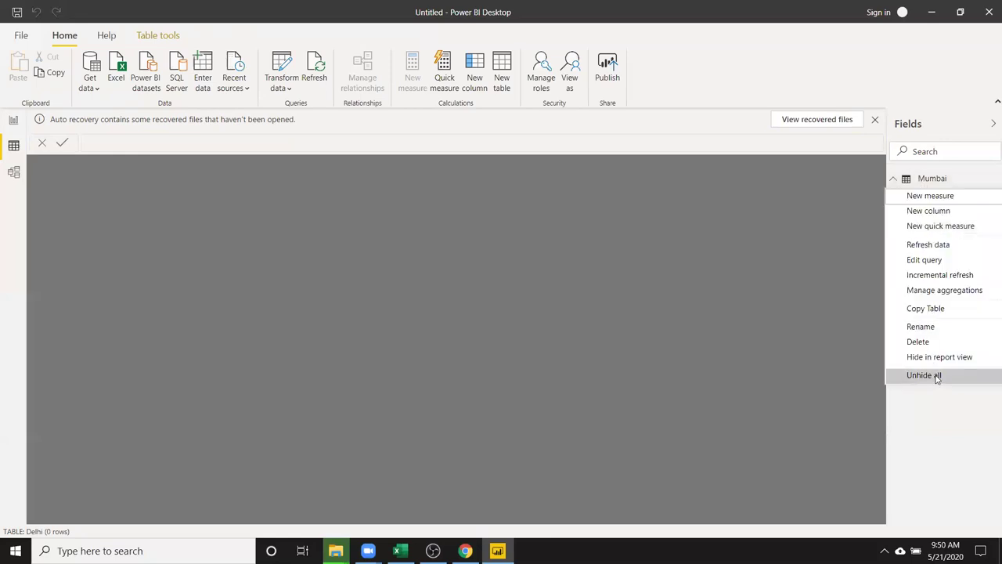
click(919, 342)
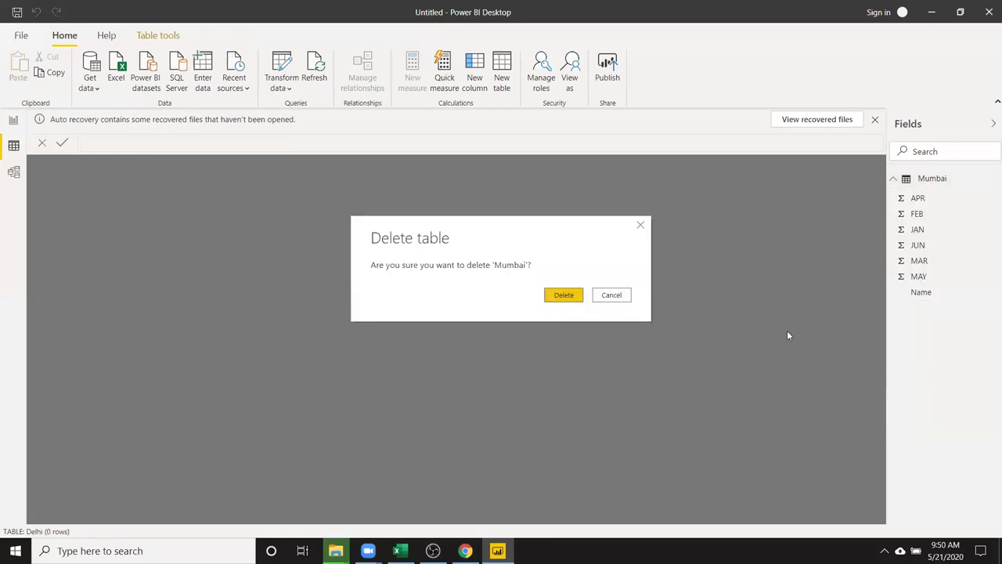
click(563, 296)
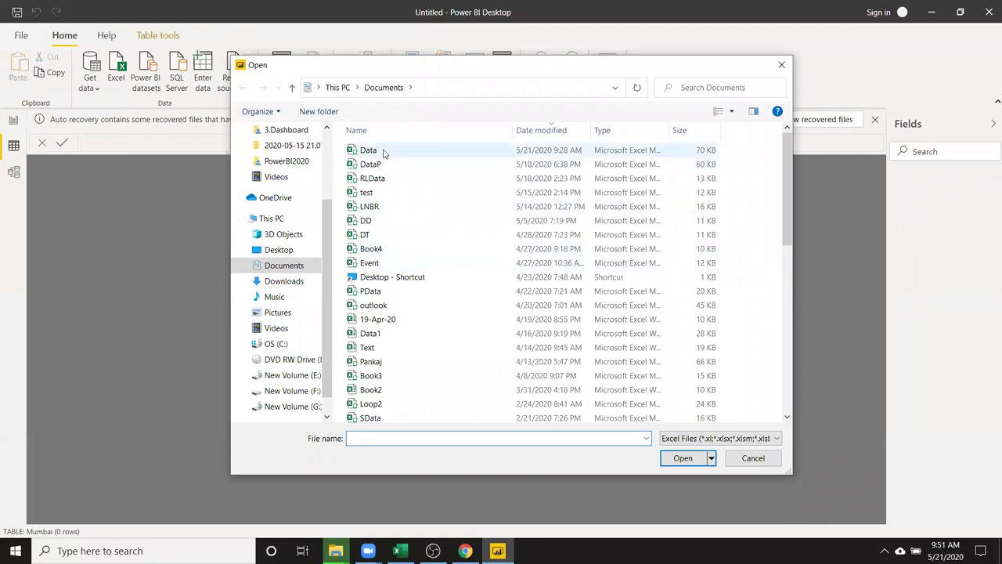
- Select the Data workbook in the Documents folder of the Open dialog
click(368, 150)
- Open Data.xlsm, tick the Delhi and Mumbai sheets in the Navigator, then switch to File Explorer
click(691, 463)
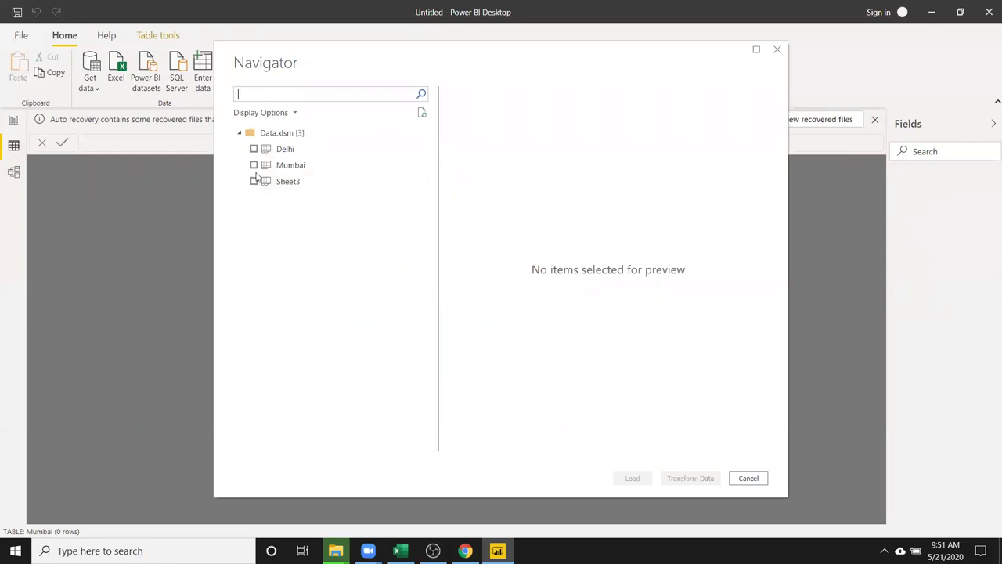
click(254, 149)
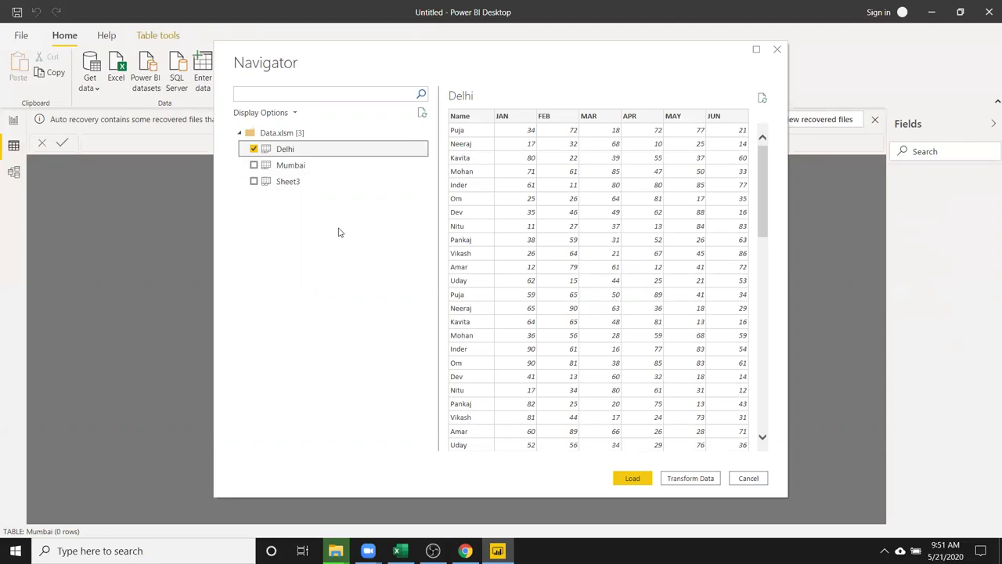
click(253, 165)
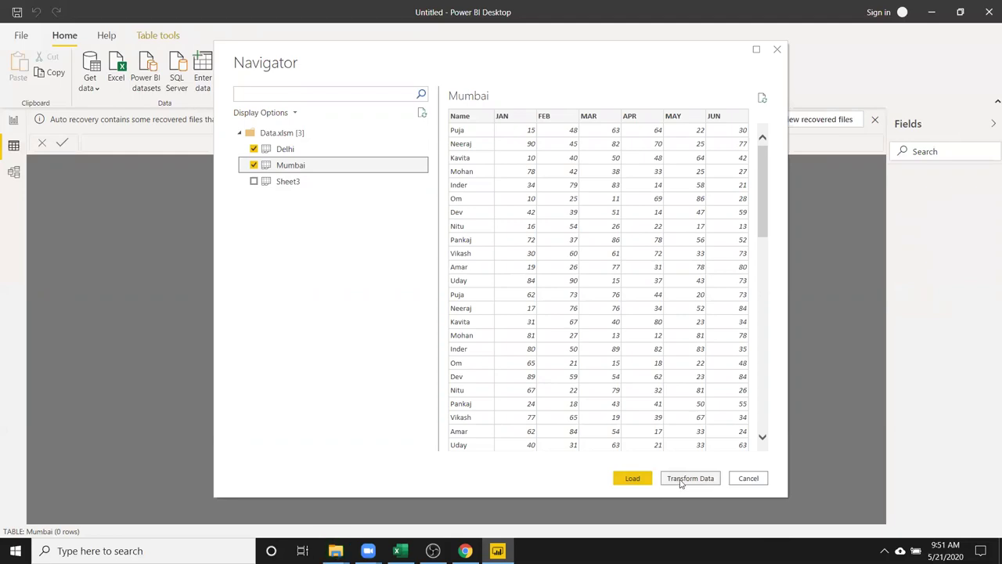
key(alt+Tab)
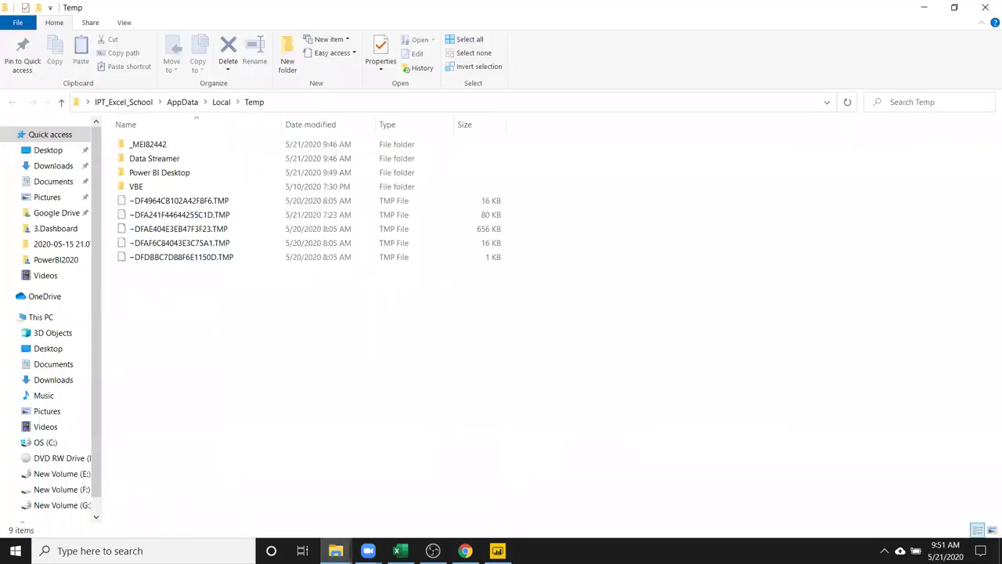
- Alt+Tab from the Temp folder in File Explorer back to the Power BI Desktop windows
key(alt+Tab)
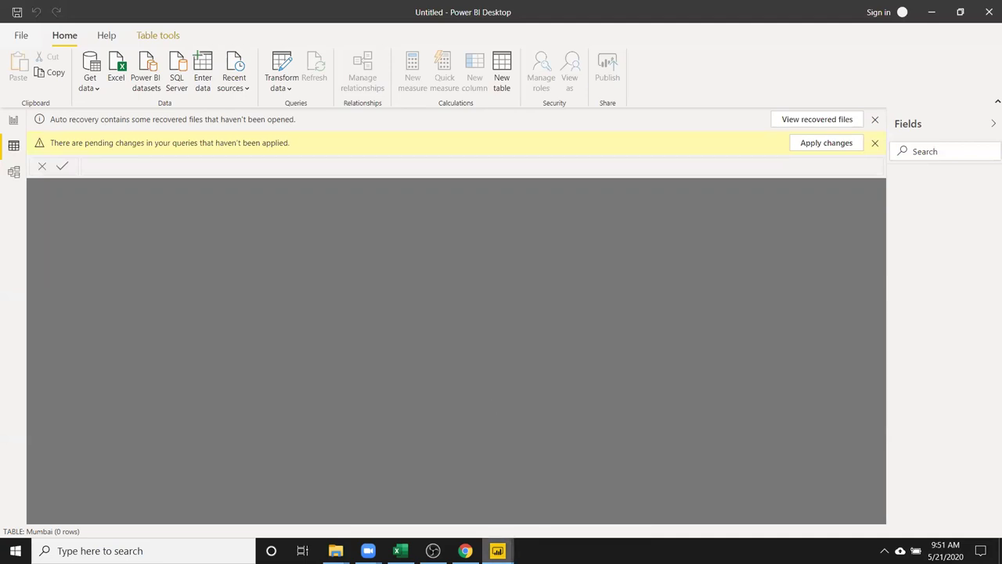
mouse_move(497, 551)
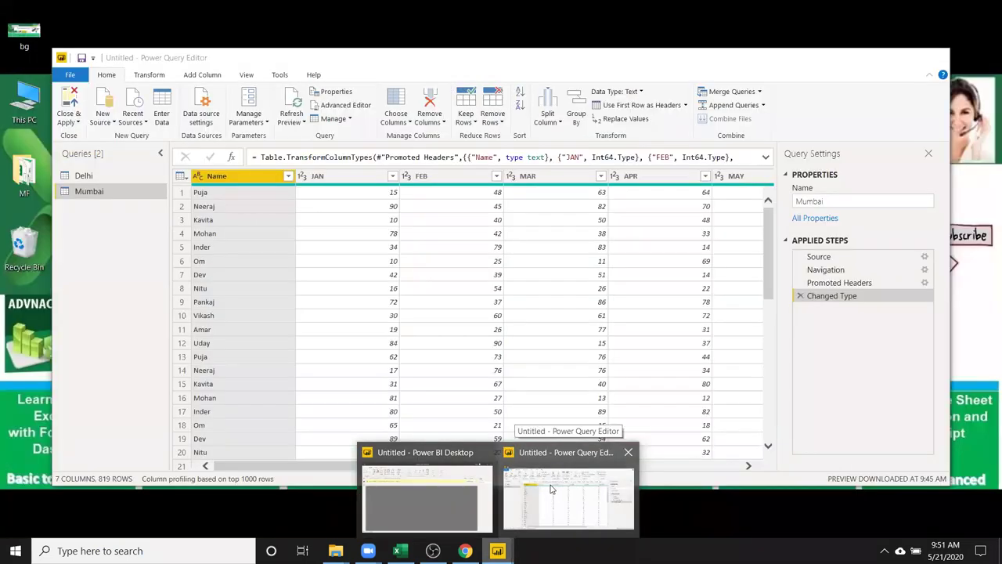
- Bring the Power Query Editor forward, preview the Delhi and Mumbai queries, and open Enter Data
click(552, 489)
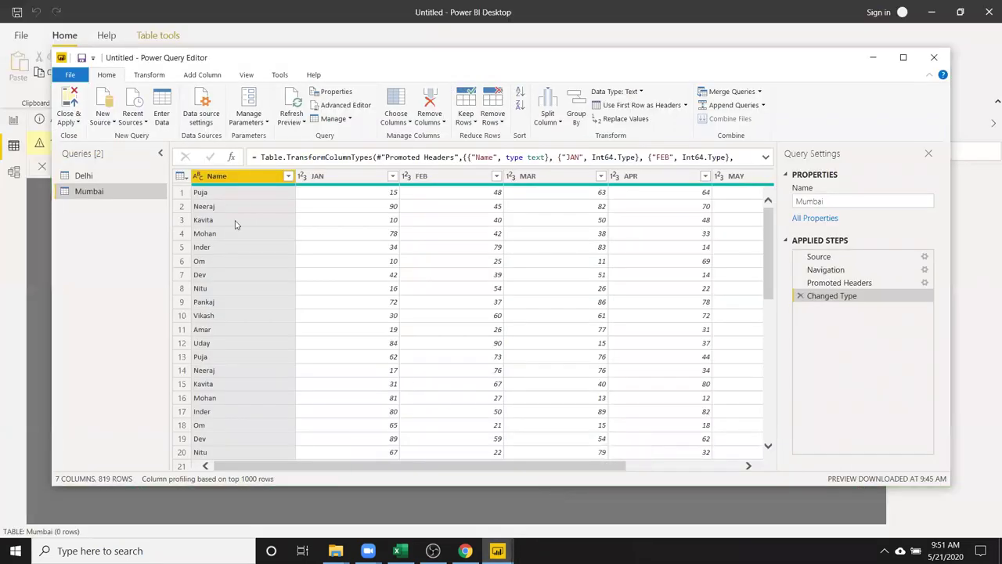
click(275, 224)
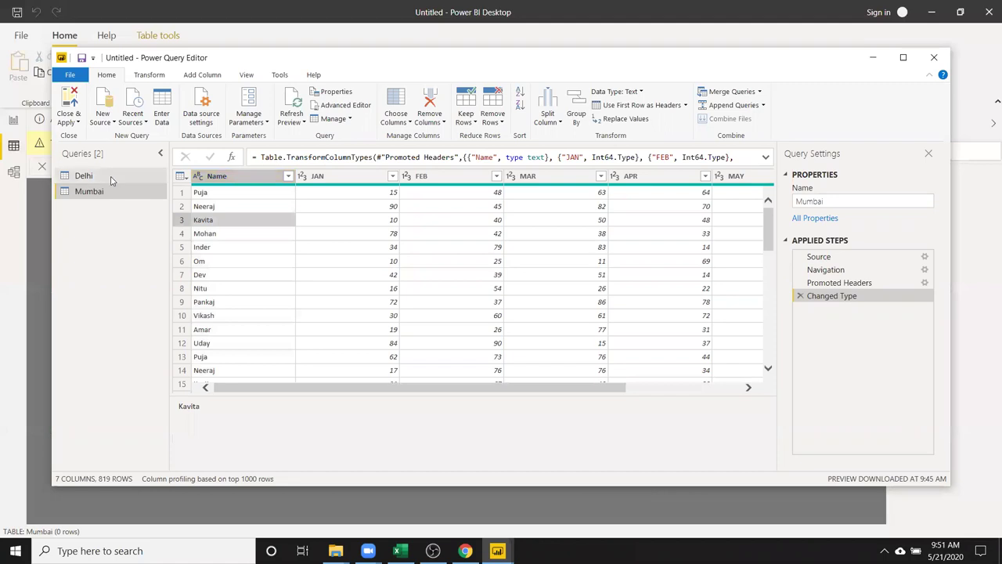
click(110, 177)
click(133, 192)
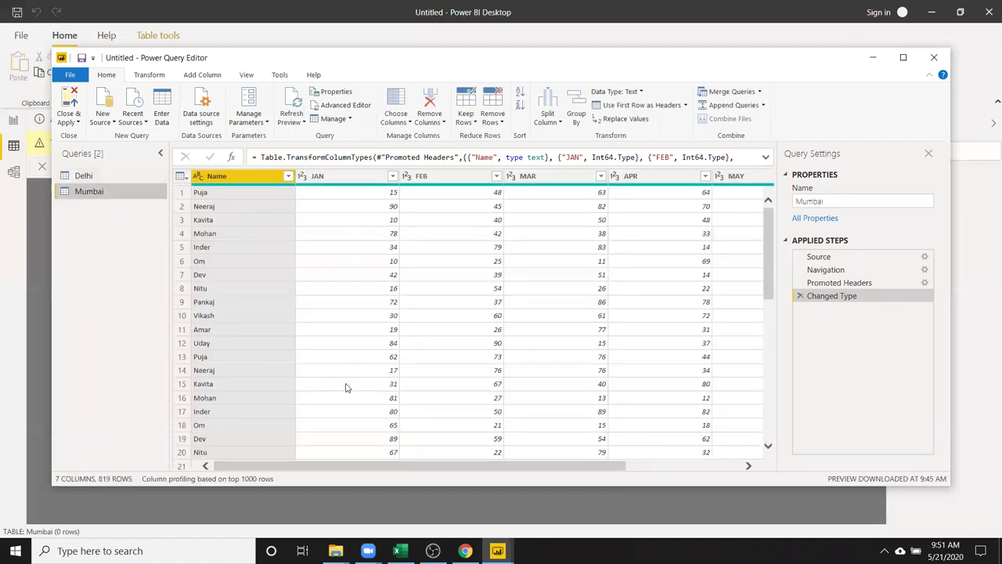
drag(364, 466, 480, 466)
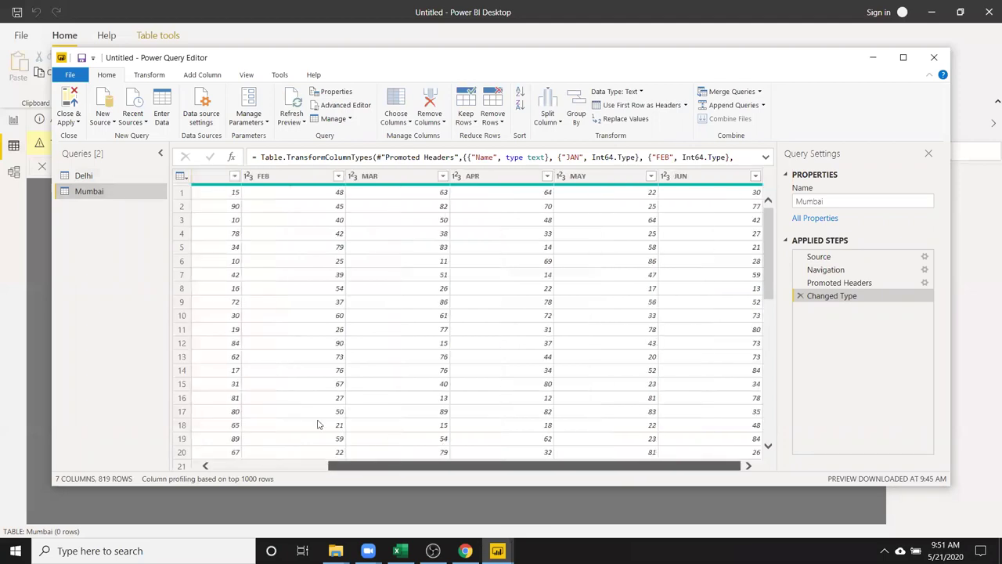
click(162, 117)
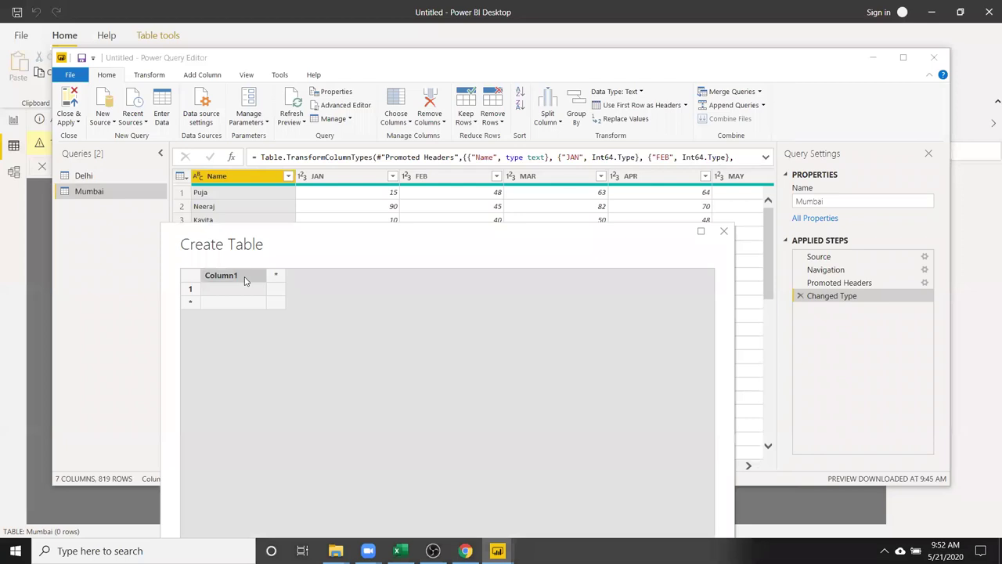
- Rename the Create Table headers to Name, JAN, FEB and MAR
double_click(239, 277)
text(JAN)
key(Tab)
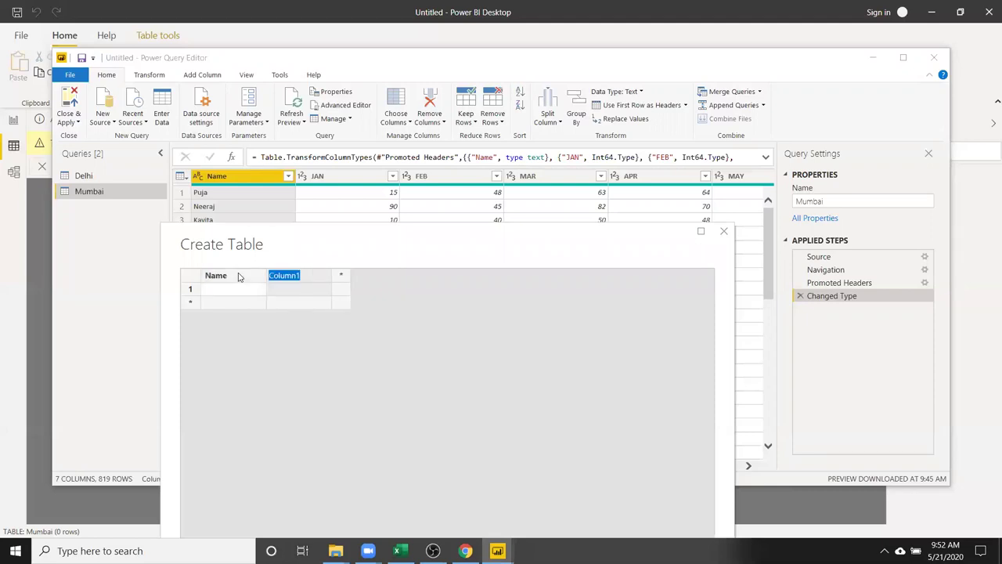
text(JAN)
key(Tab)
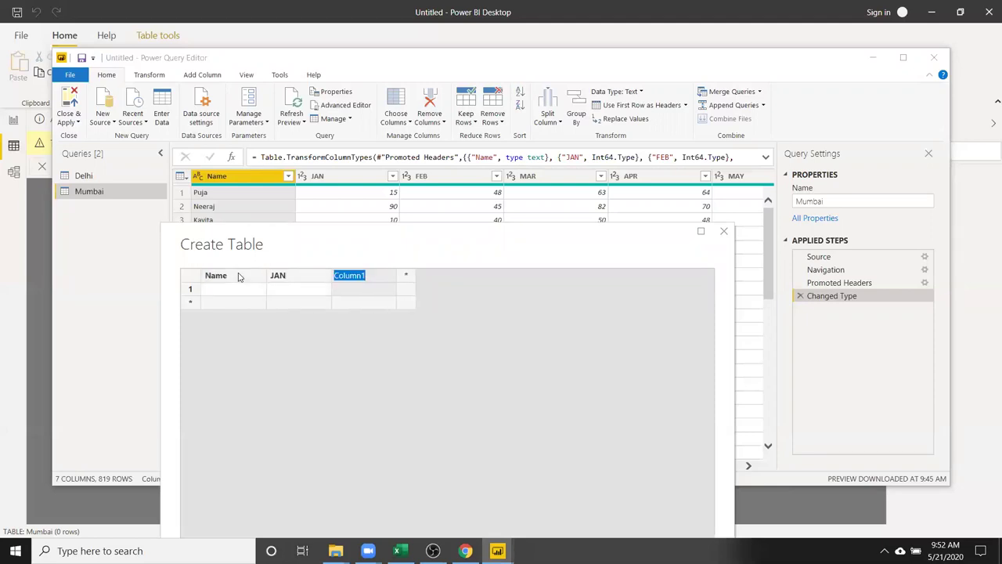
text(FEB)
key(Tab)
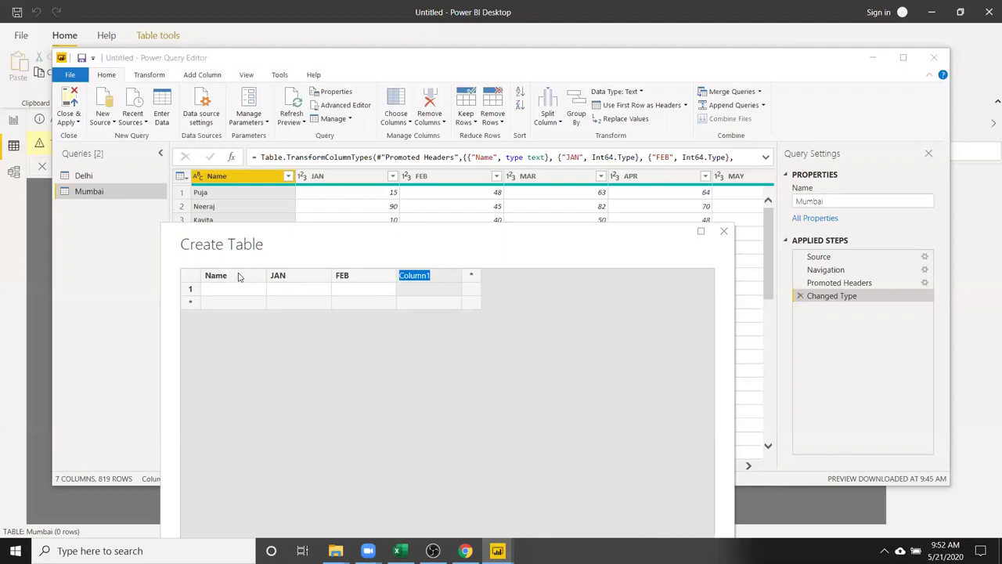
text(MAR)
- Add Apr, May and Jun columns, name the table INDIA, and create it
key(shift+Tab)
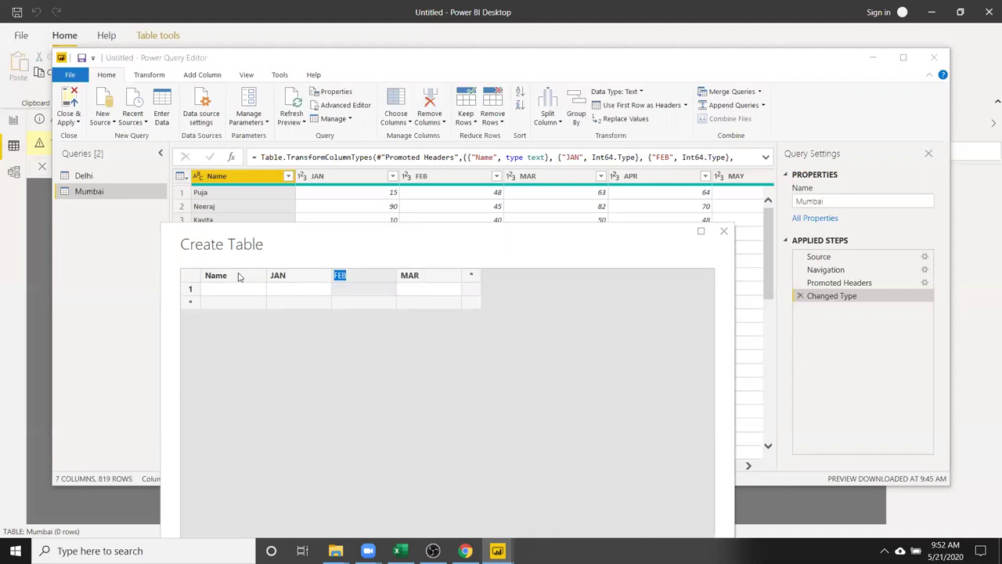
key(Tab)
key(Tab)
text(A)
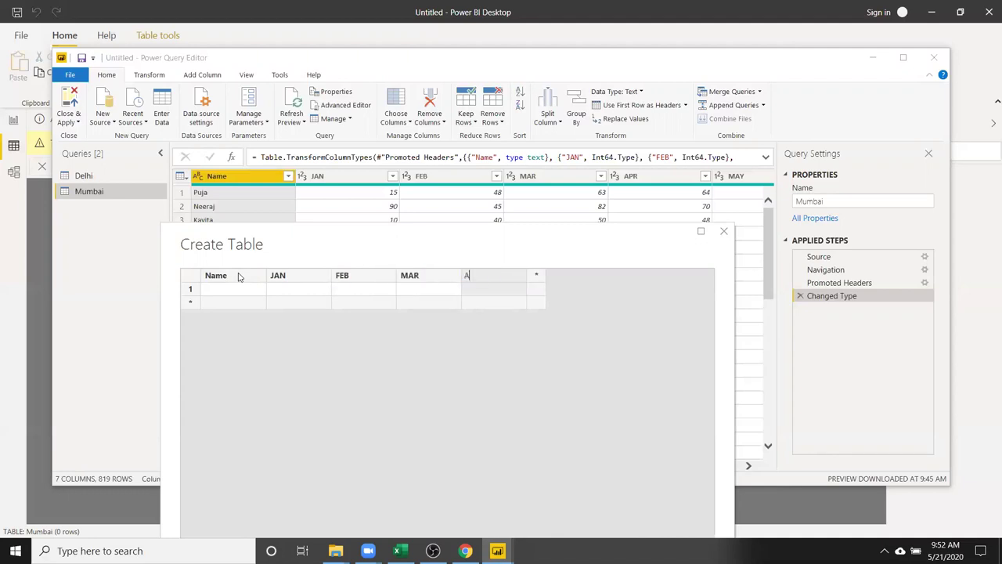
key(Tab)
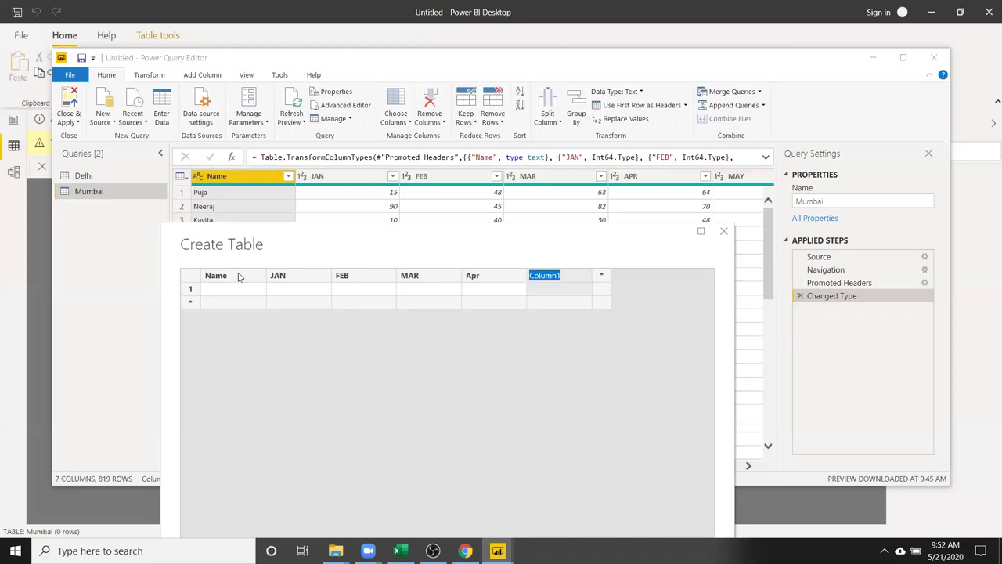
text(May)
key(Tab)
text(H)
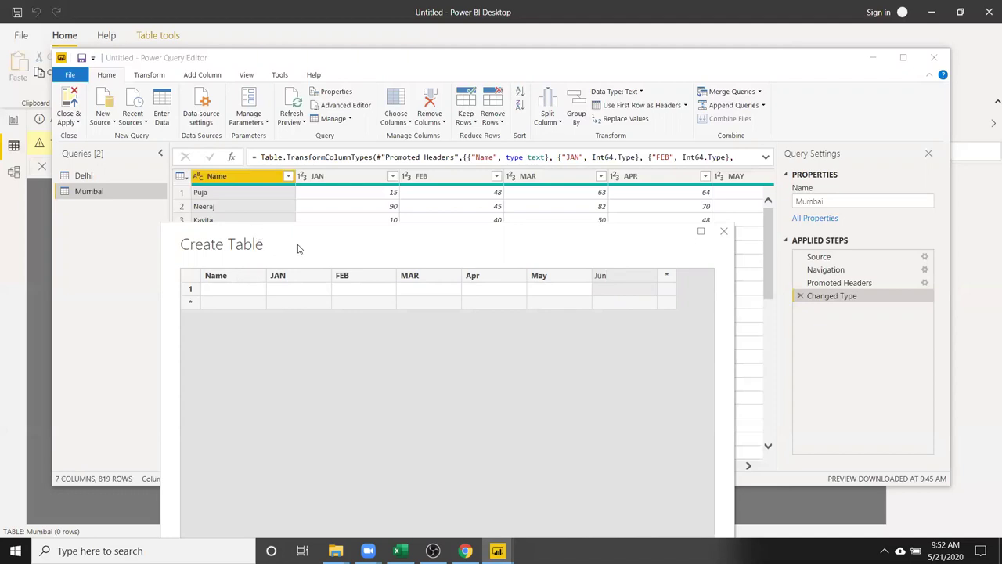
drag(297, 242, 280, 52)
text(INDIA)
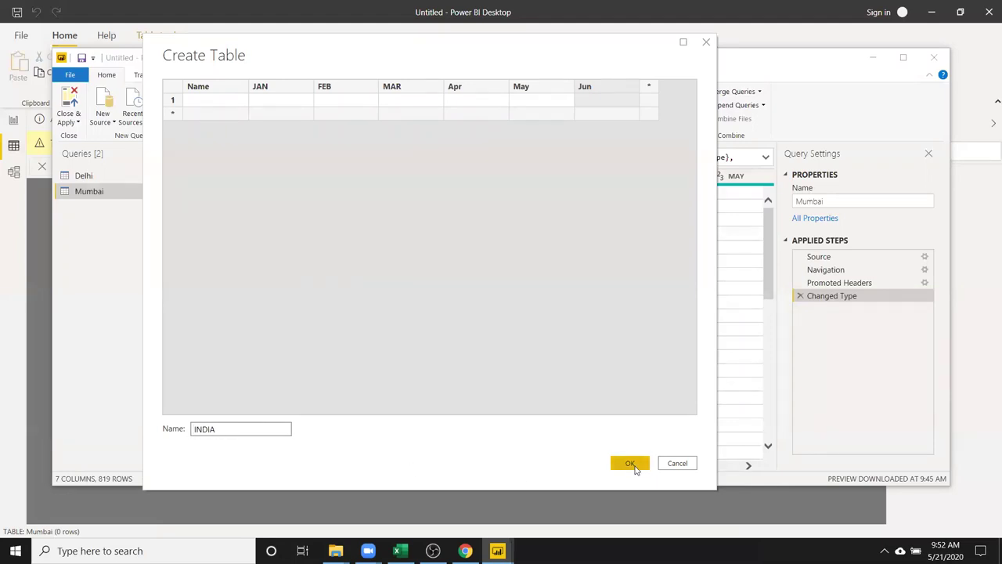
click(634, 465)
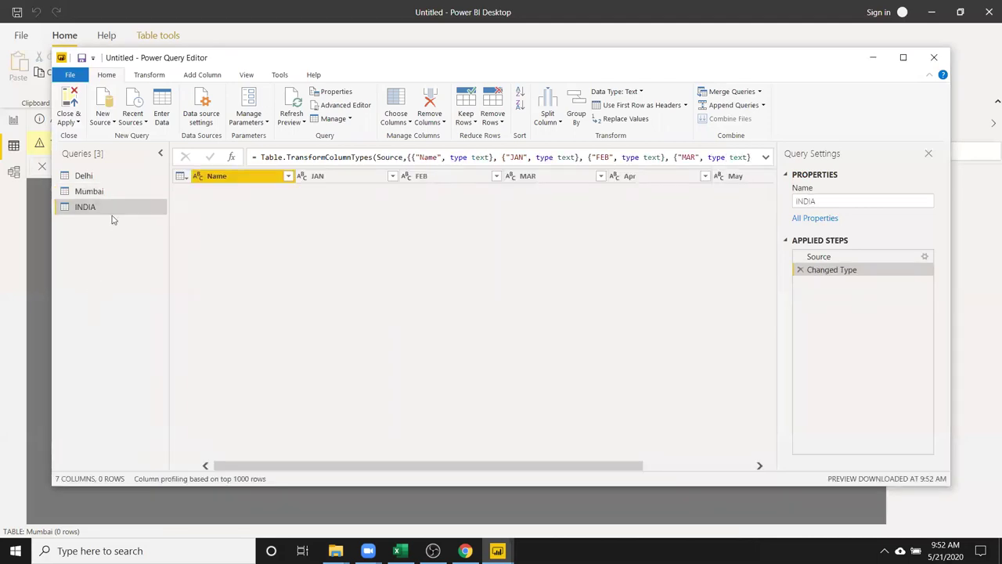
- In Append with three or more tables, add Delhi and Mumbai alongside INDIA (Current)
click(730, 106)
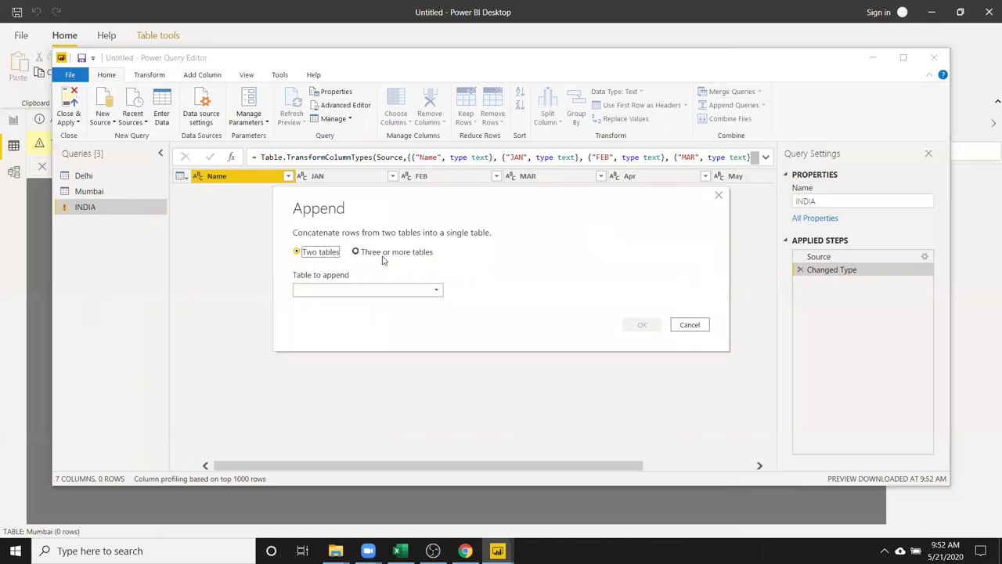
click(382, 254)
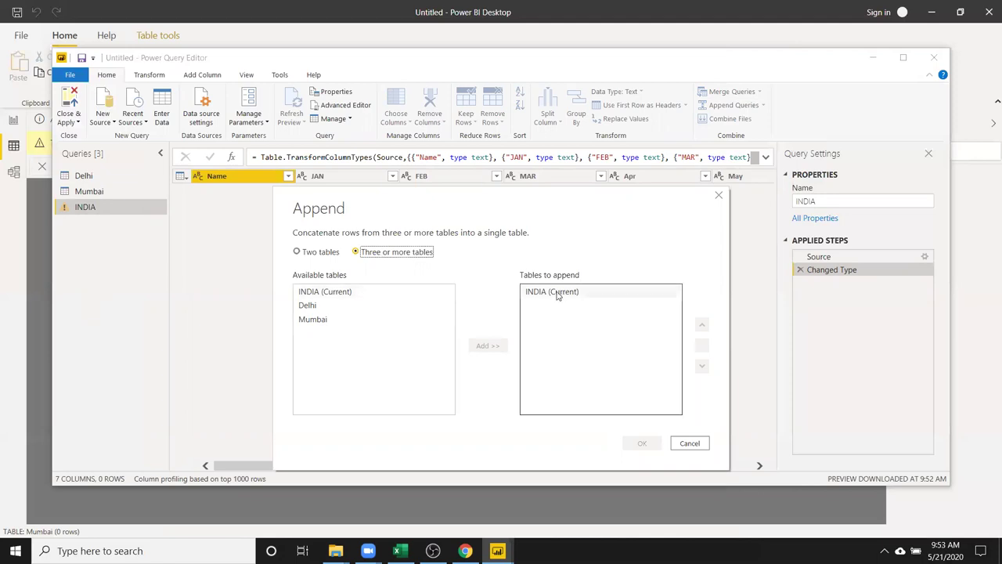
click(324, 306)
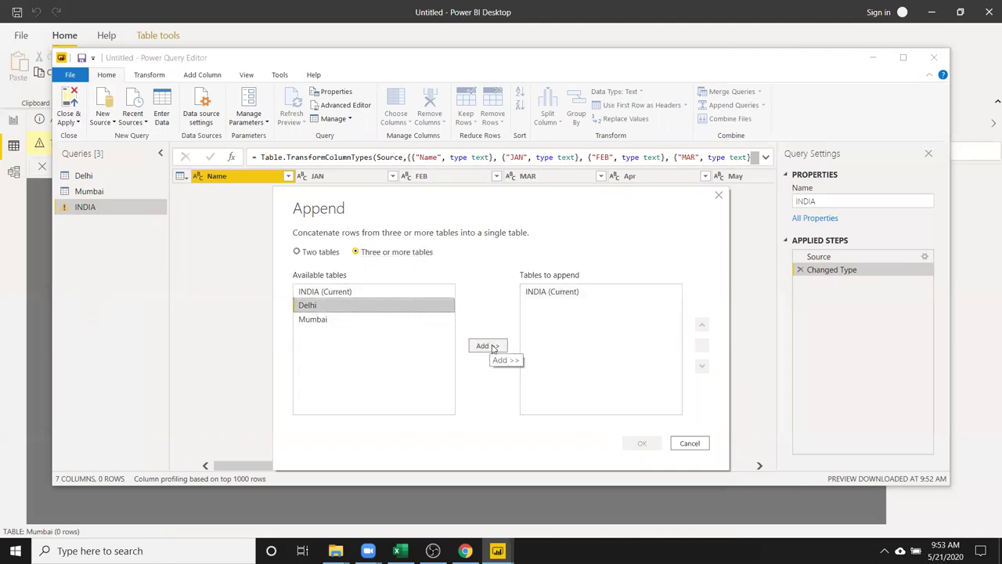
click(493, 348)
click(320, 321)
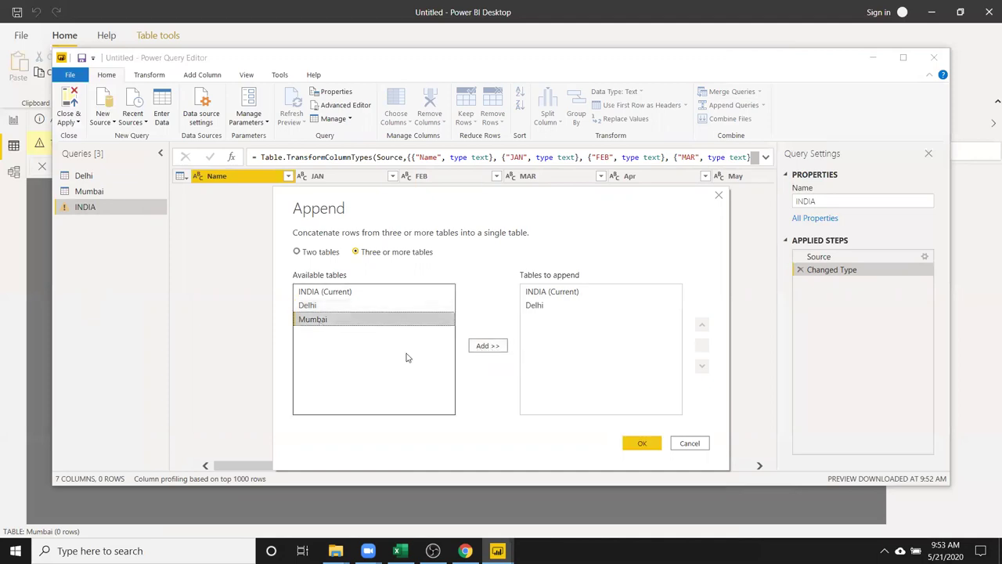
click(483, 348)
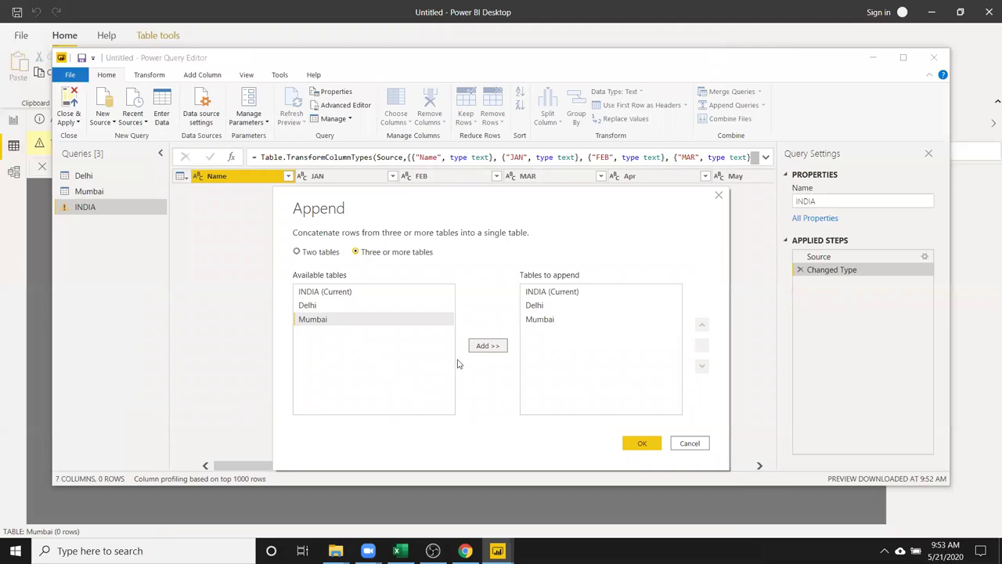
click(528, 292)
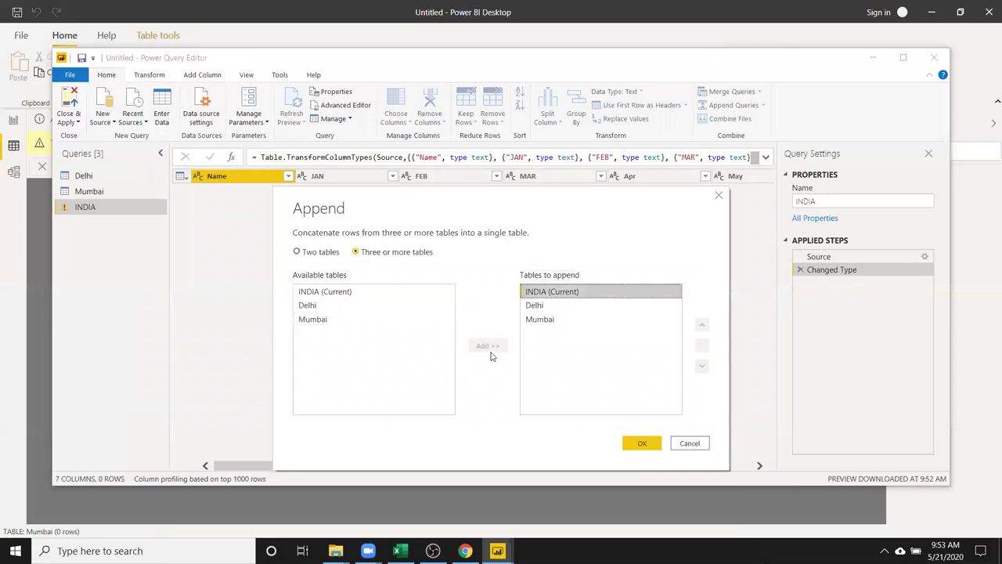
click(344, 293)
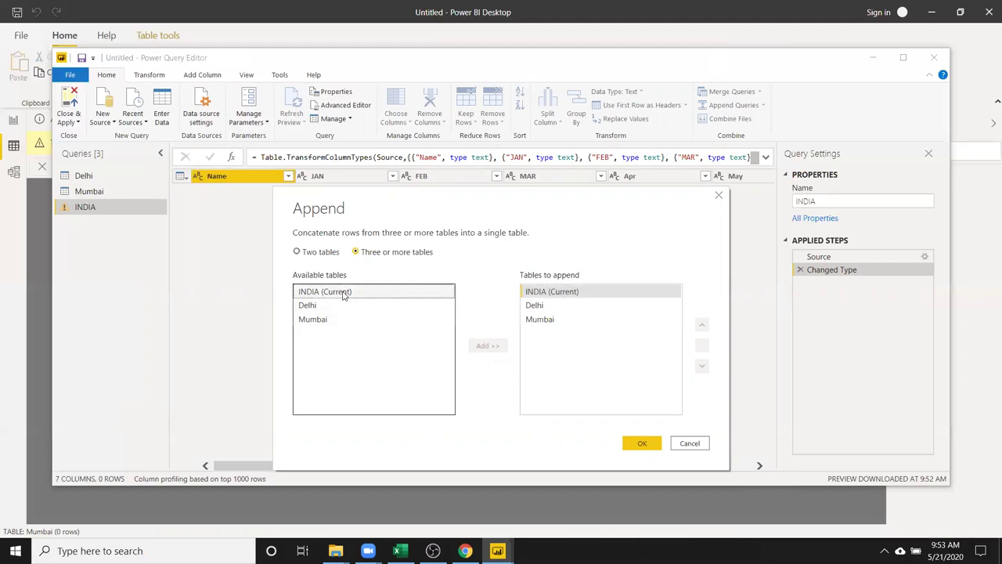
click(584, 292)
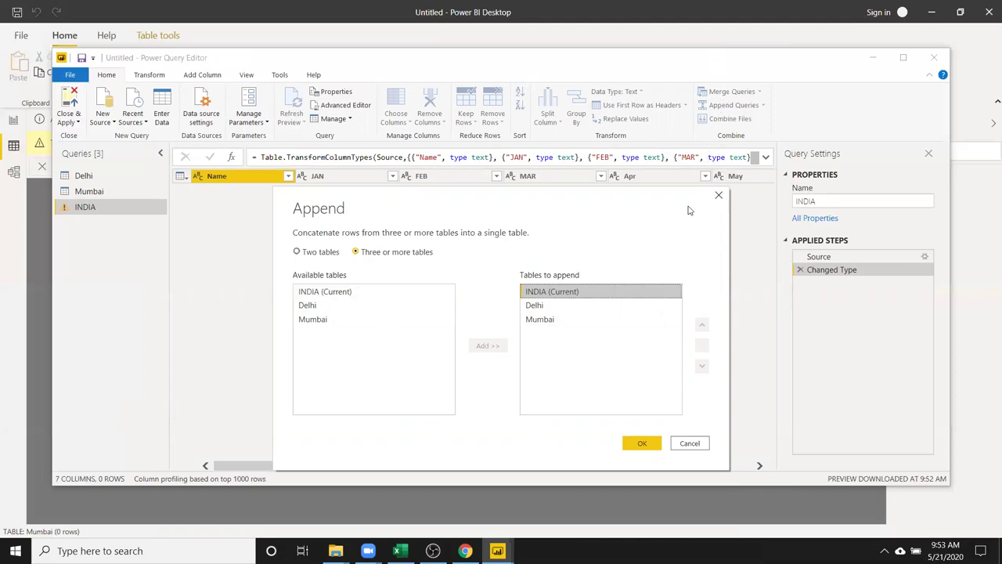
click(368, 295)
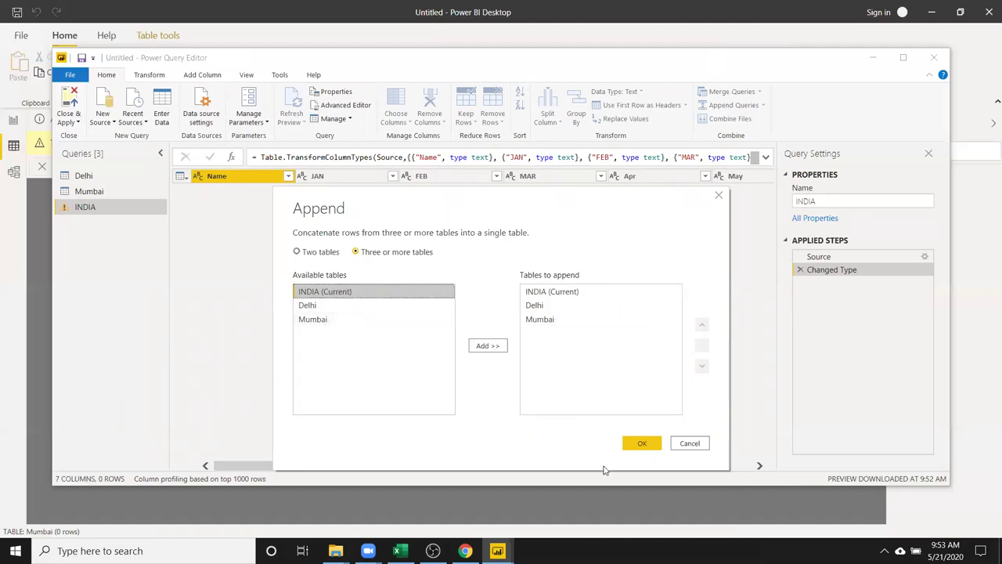
- Confirm the append and scroll through the 10-column result with duplicate Apr/APR month columns
click(641, 444)
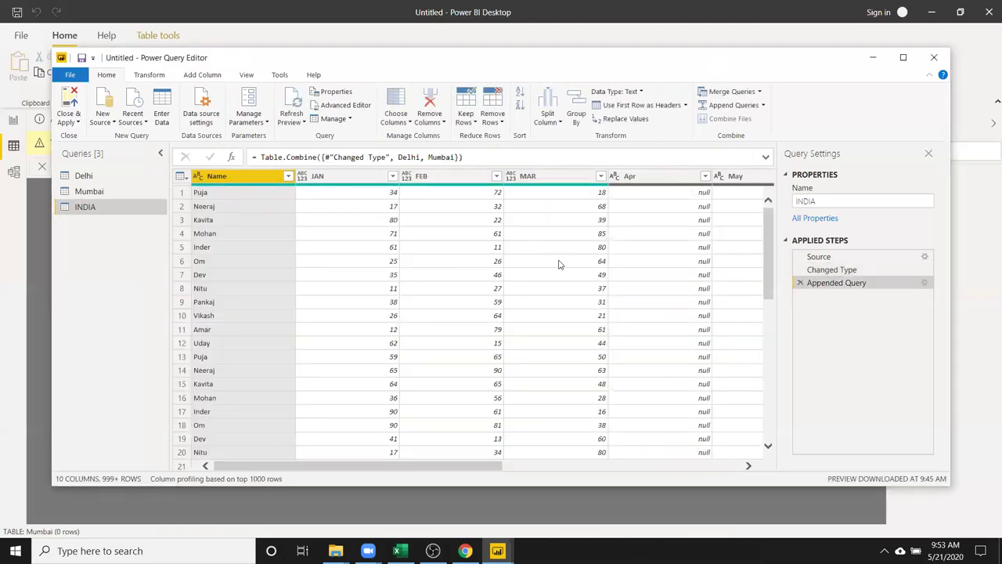
scroll(559, 270, down, 3)
scroll(558, 280, down, 7)
scroll(558, 280, down, 2)
scroll(558, 281, down, 3)
scroll(558, 283, down, 3)
scroll(558, 285, down, 3)
scroll(558, 284, up, 15)
scroll(557, 282, up, 6)
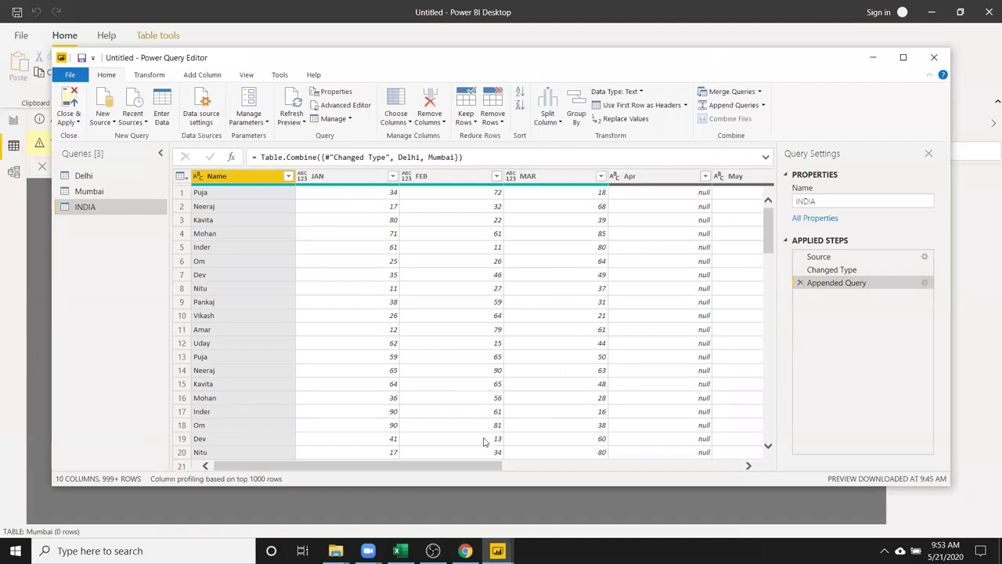
drag(468, 468, 684, 467)
drag(718, 466, 719, 465)
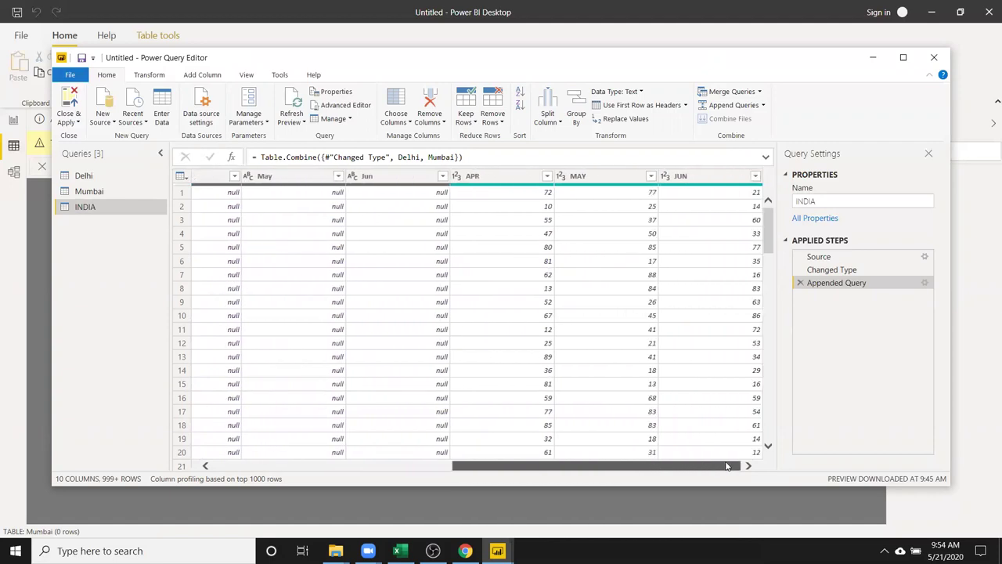
drag(724, 465, 655, 465)
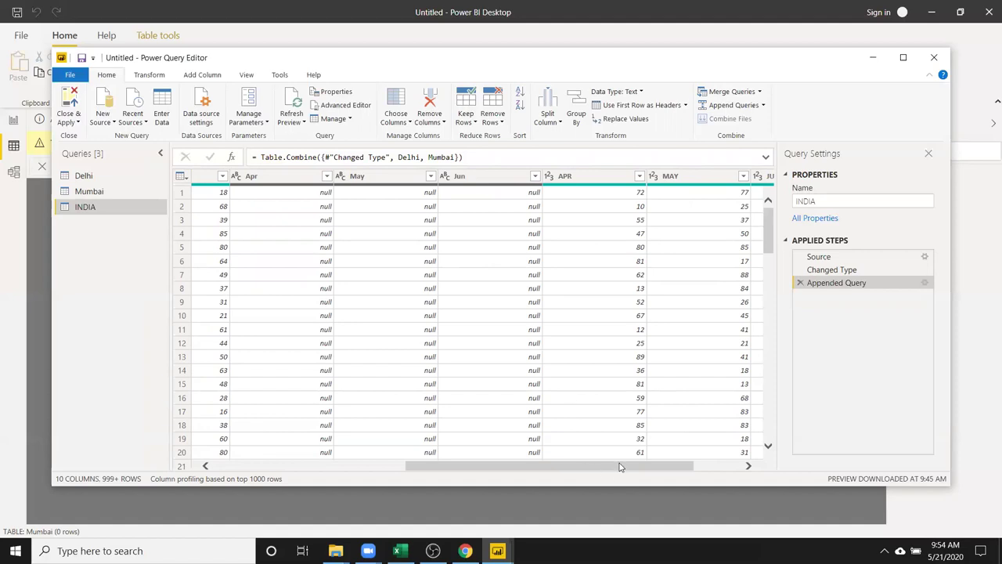
- Delete the Appended Query step from INDIA, leaving the FEB header unchanged
right_click(923, 283)
click(928, 317)
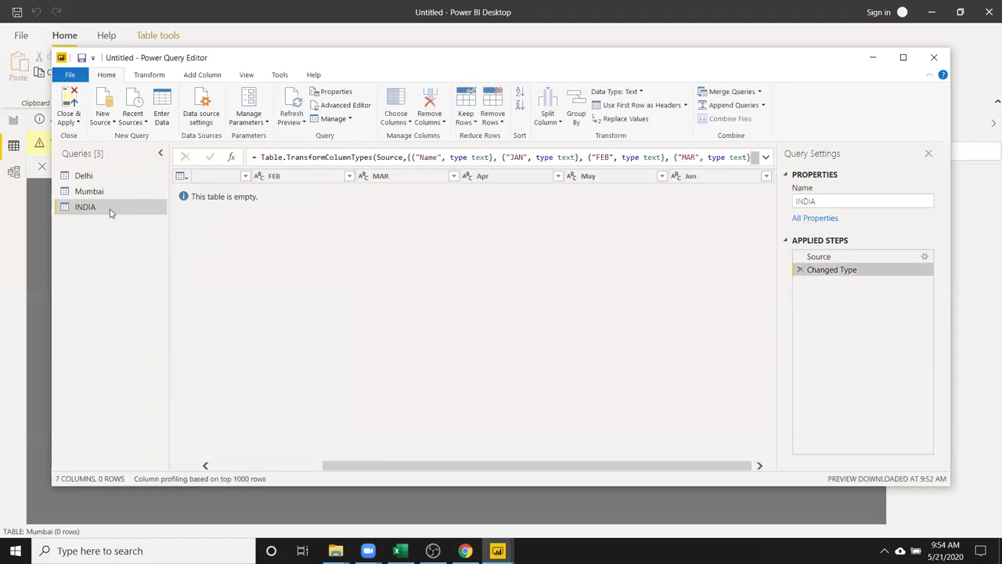
double_click(286, 177)
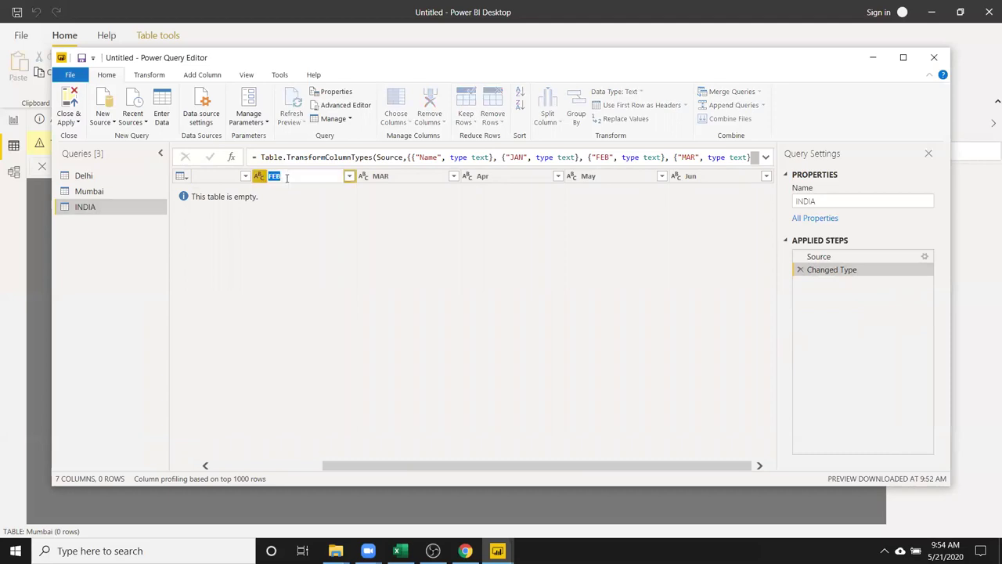
key(Return)
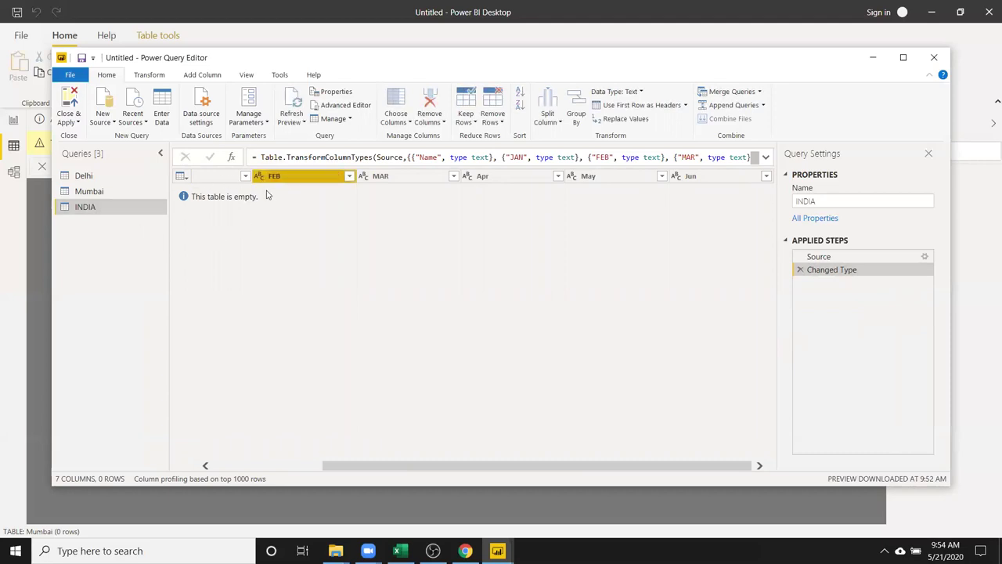
key(Left)
key(Left)
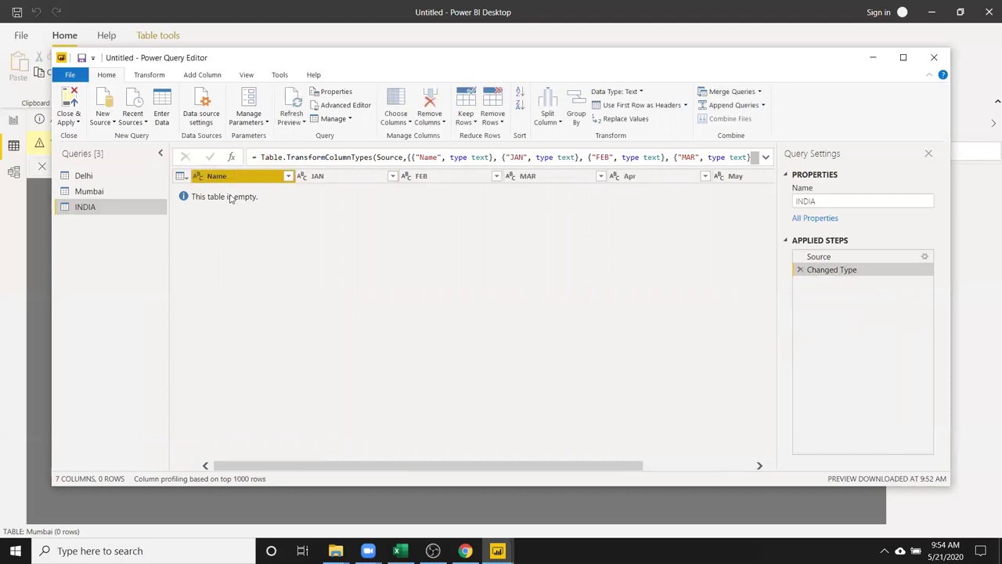
key(Right)
key(Right)
key(Right)
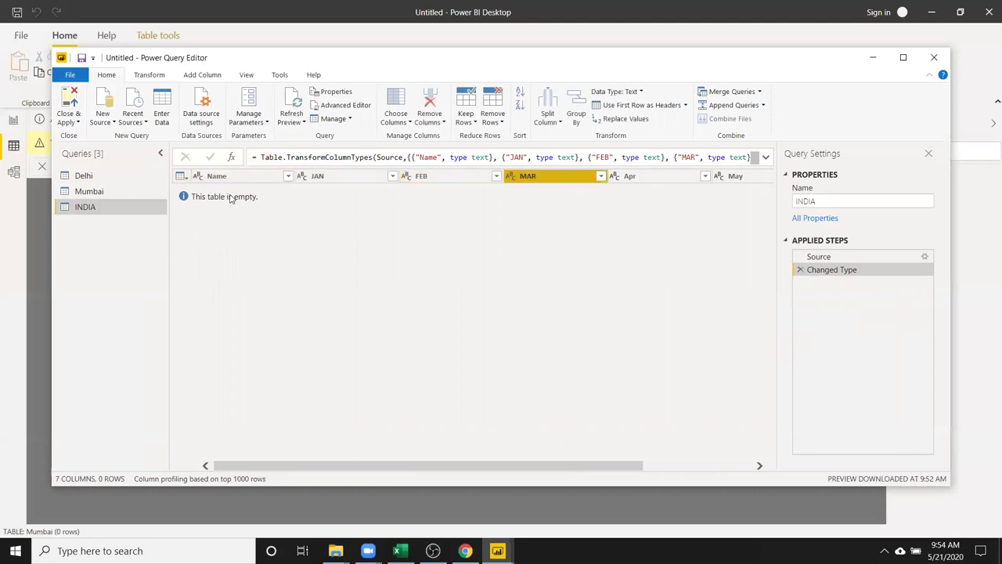
key(Right)
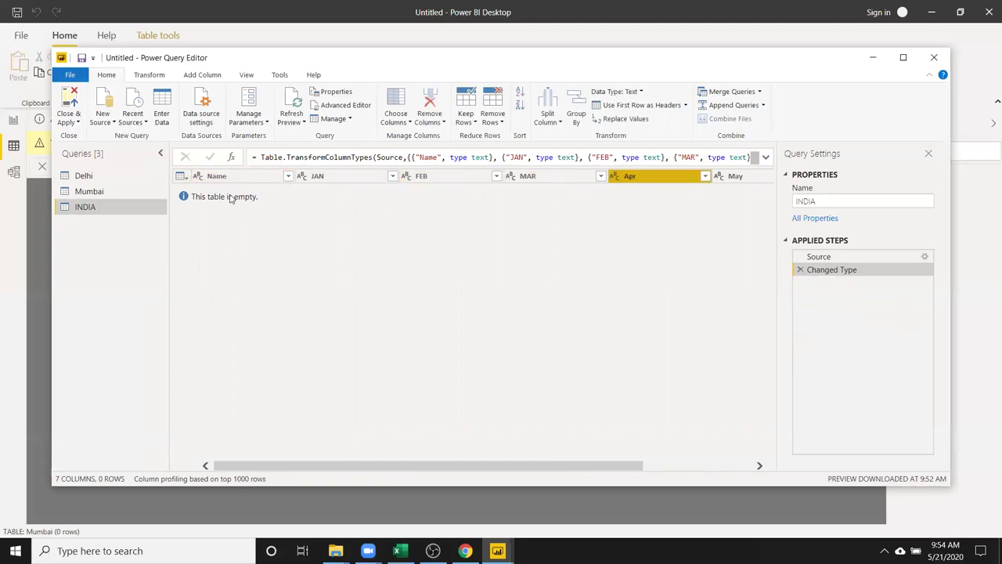
- Rename the Apr, May and Jun columns to APR, MAY and JUN
double_click(649, 178)
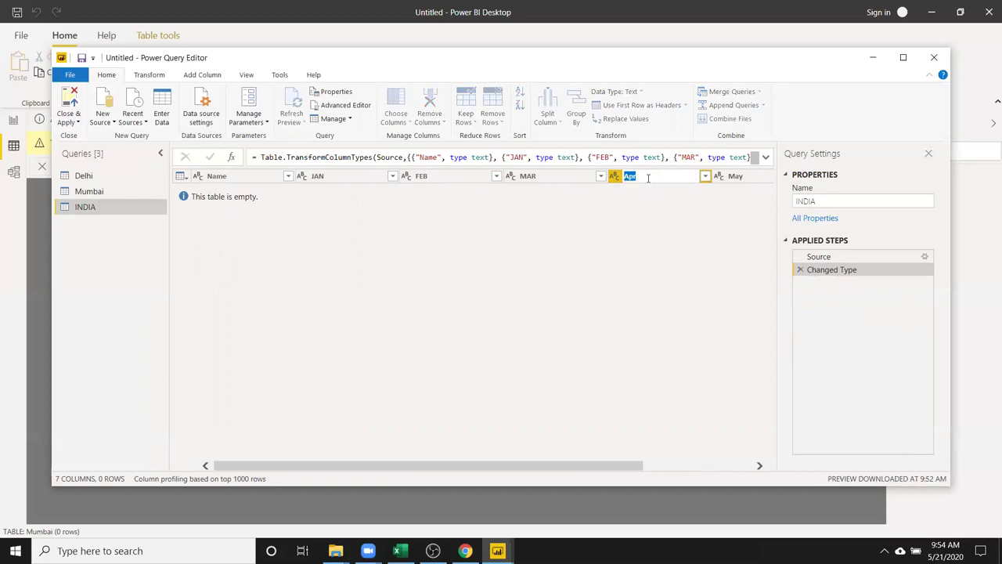
key(BackSpace)
key(Return)
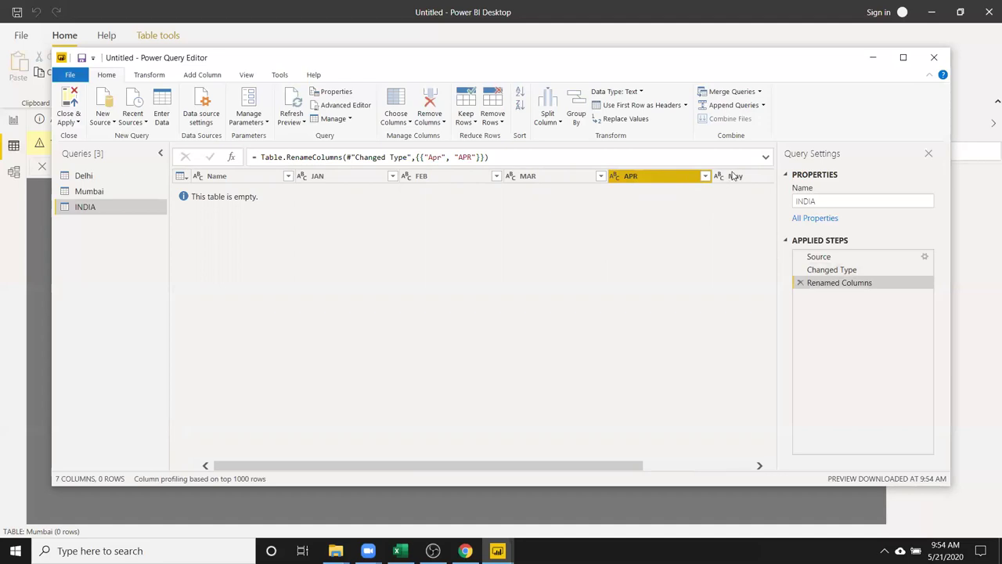
double_click(734, 177)
text(MAY)
key(Return)
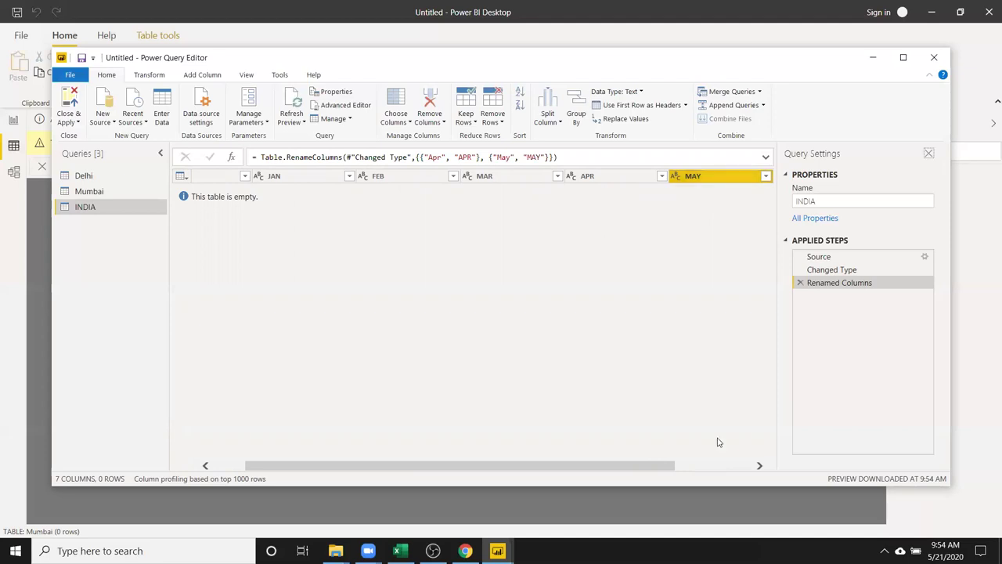
drag(649, 467, 705, 472)
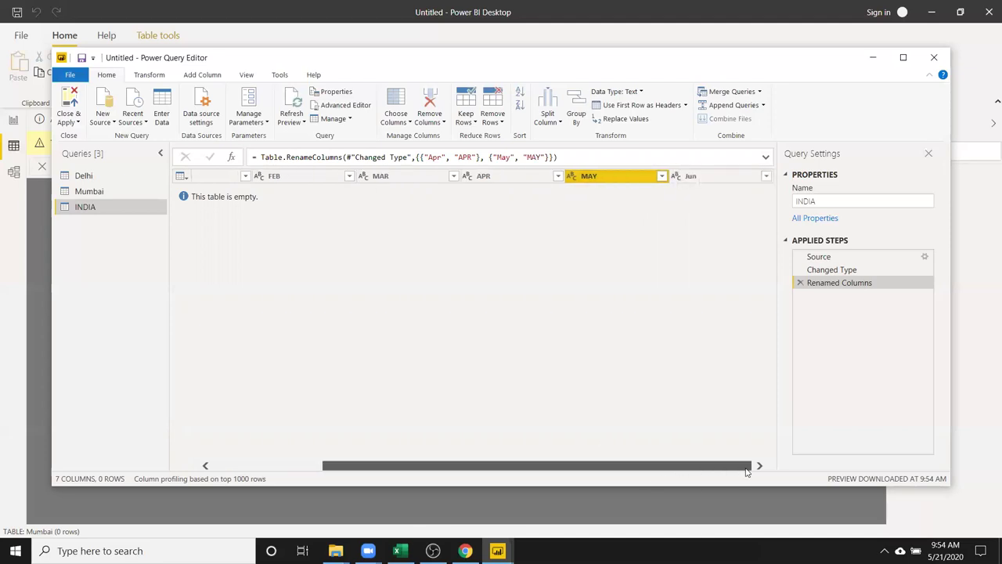
double_click(695, 177)
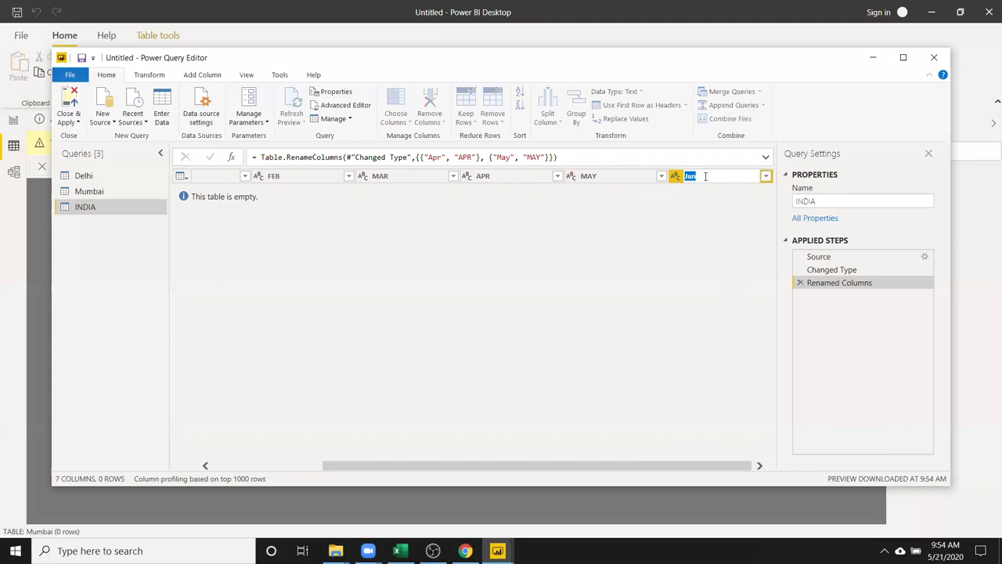
text(JUN)
key(Return)
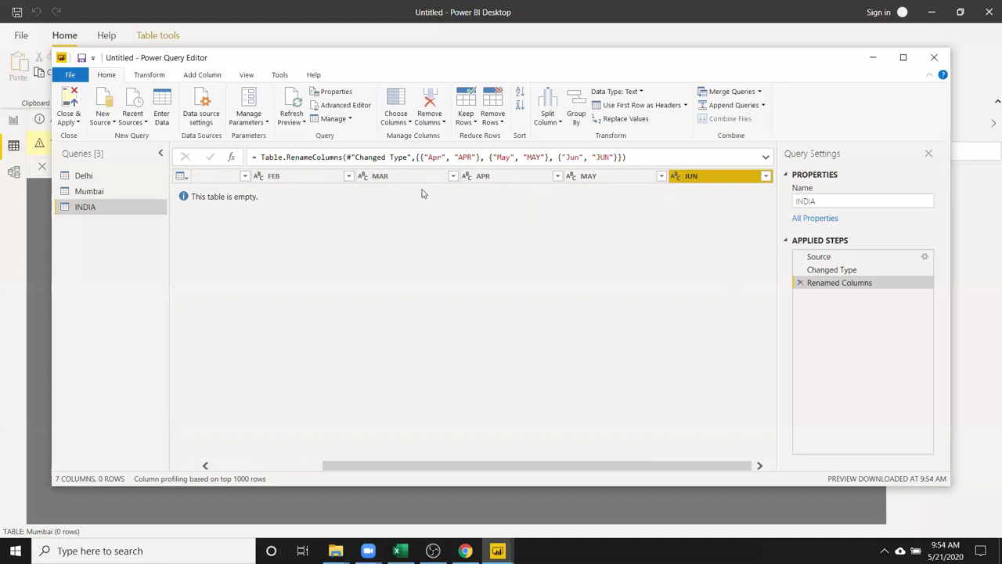
drag(600, 465, 492, 465)
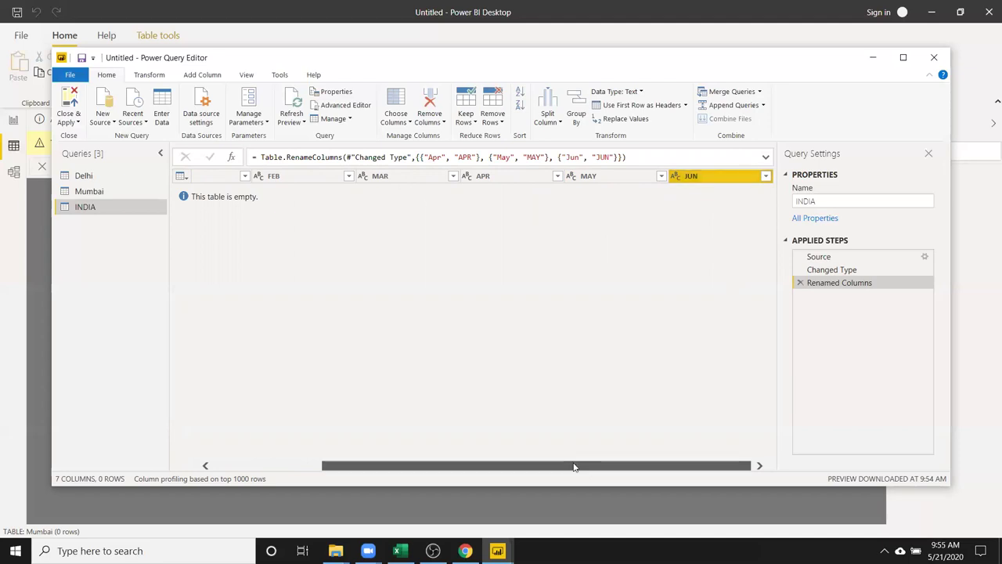
click(332, 176)
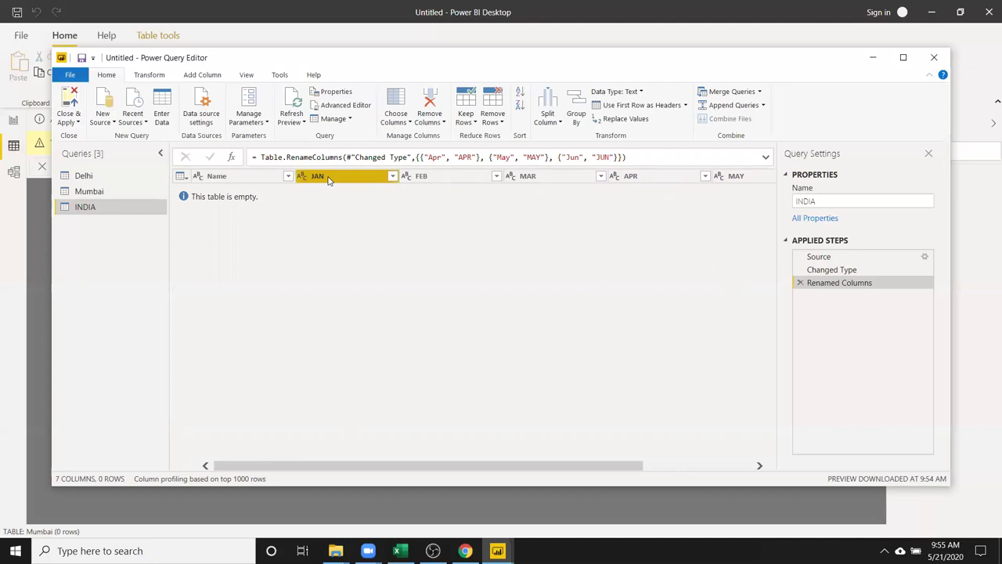
click(228, 177)
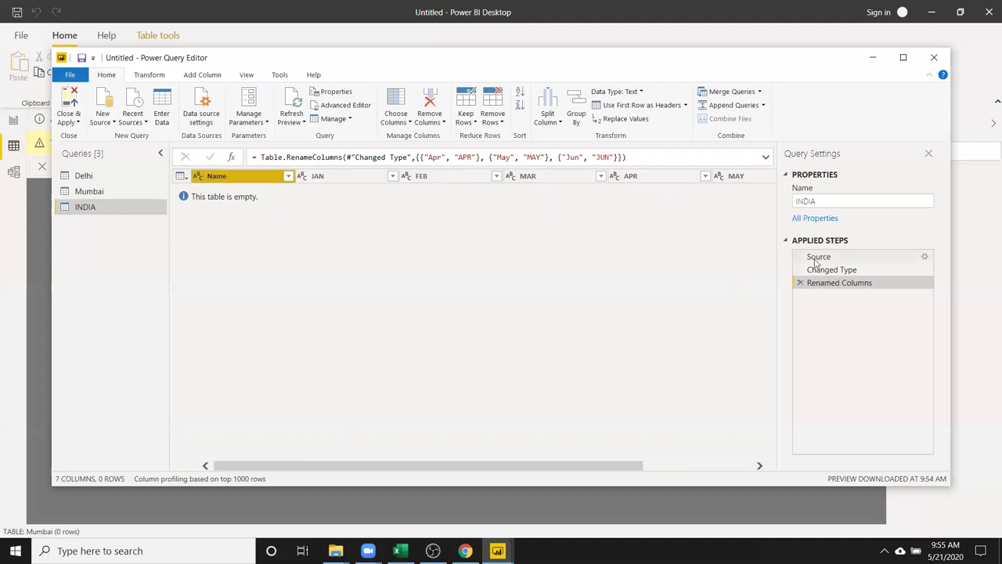
- Append Delhi and Mumbai to INDIA using the three-or-more-tables option
click(736, 105)
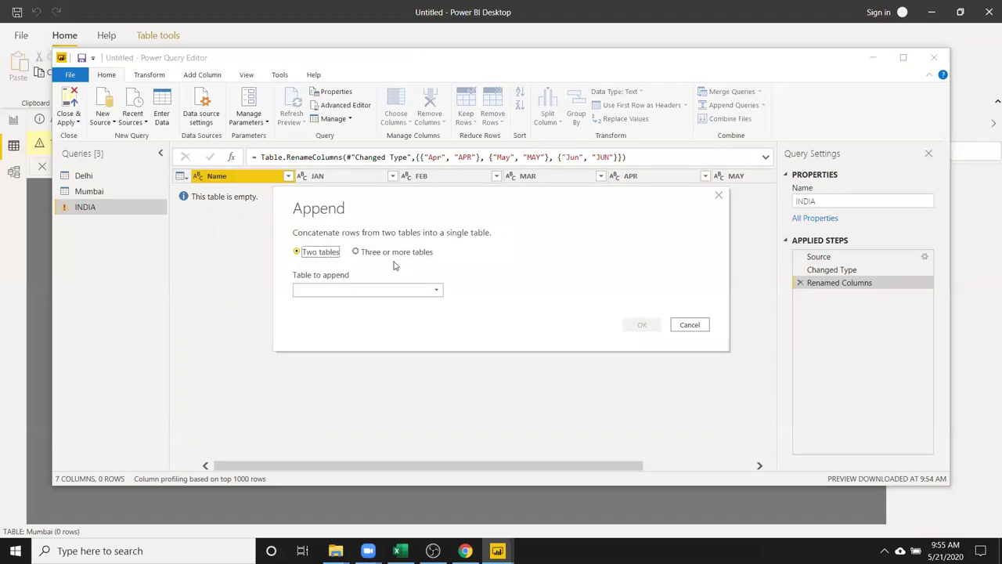
click(384, 252)
click(365, 291)
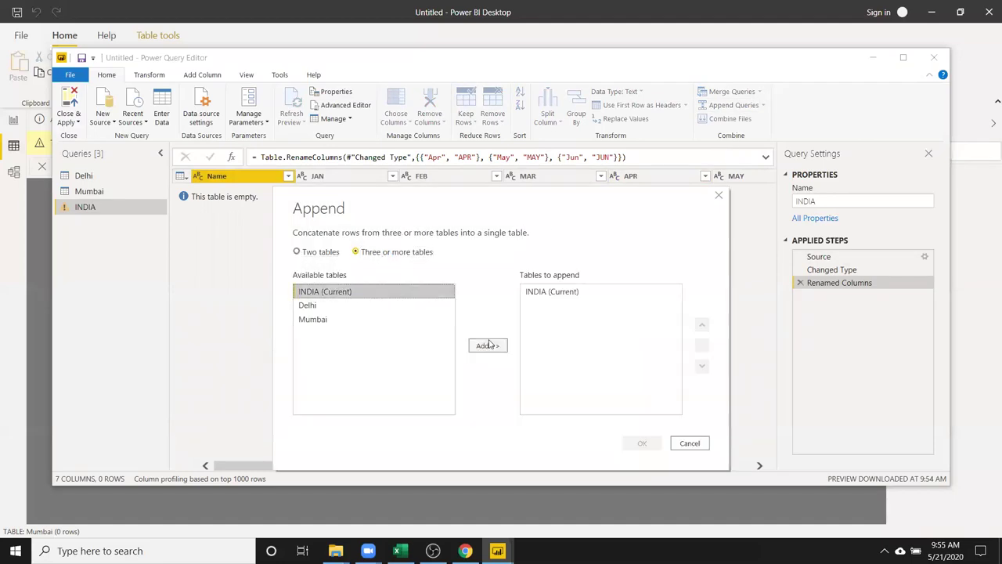
click(333, 306)
click(490, 345)
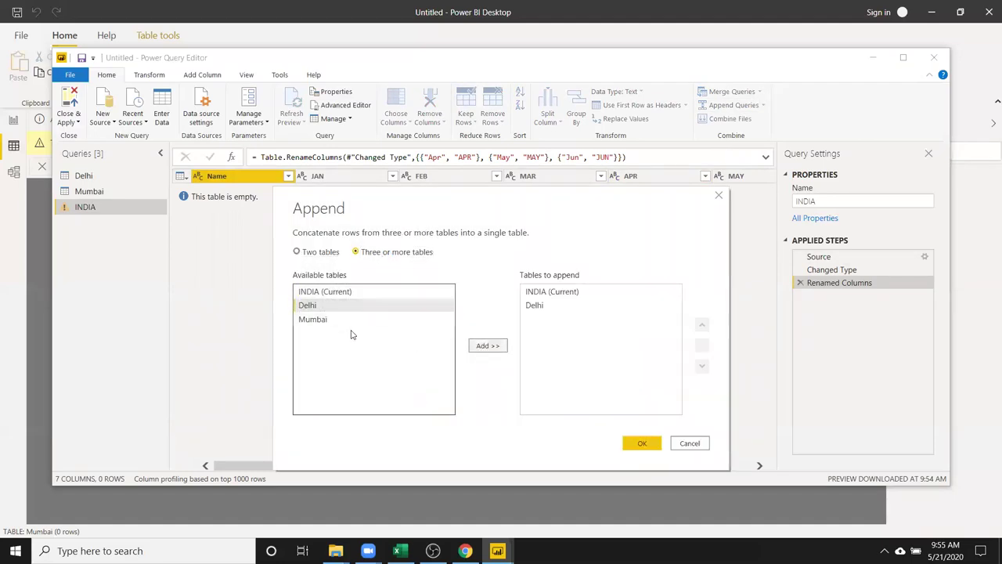
click(349, 319)
click(489, 346)
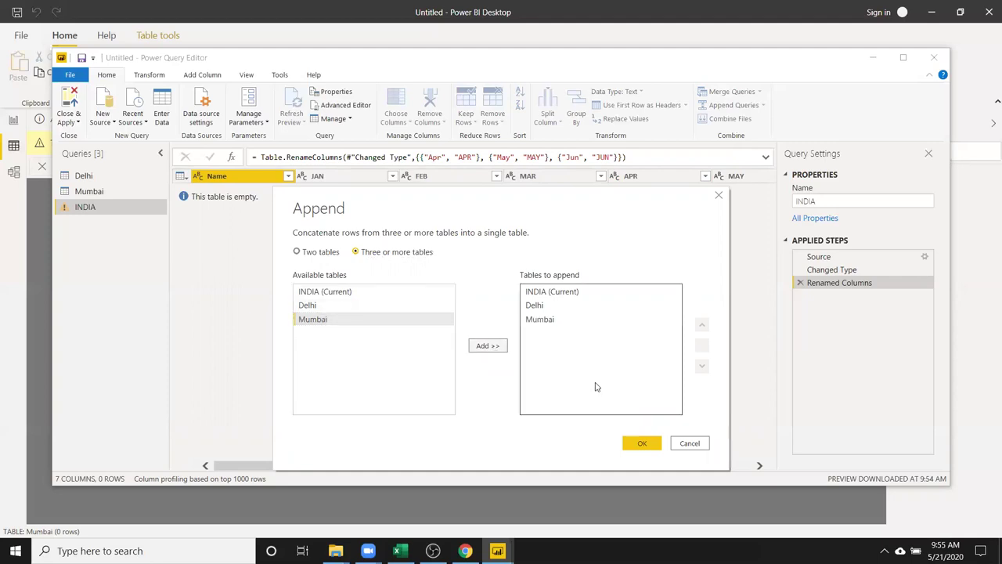
click(642, 443)
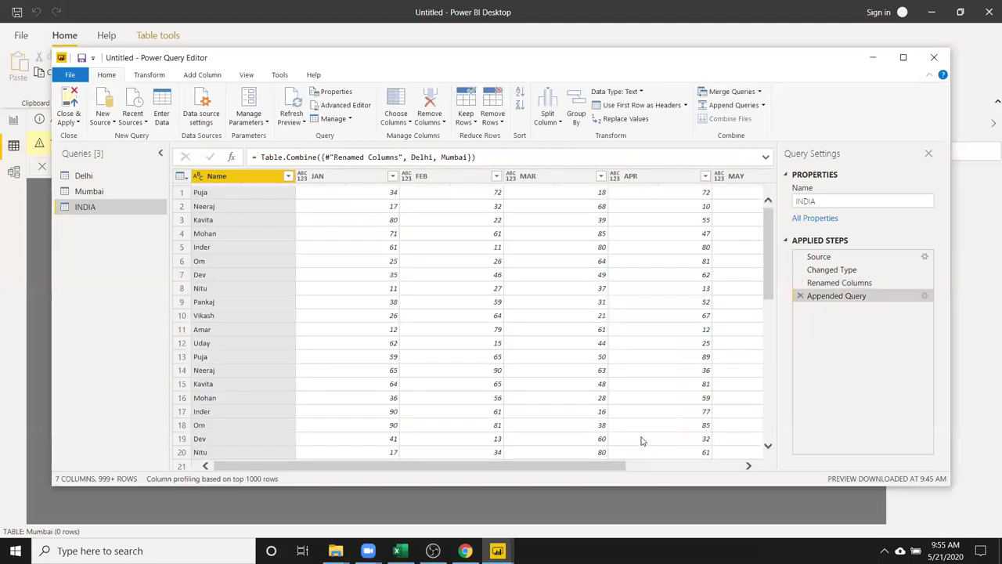
- Scroll through the combined 7-column table to check the appended rows
drag(517, 466, 698, 472)
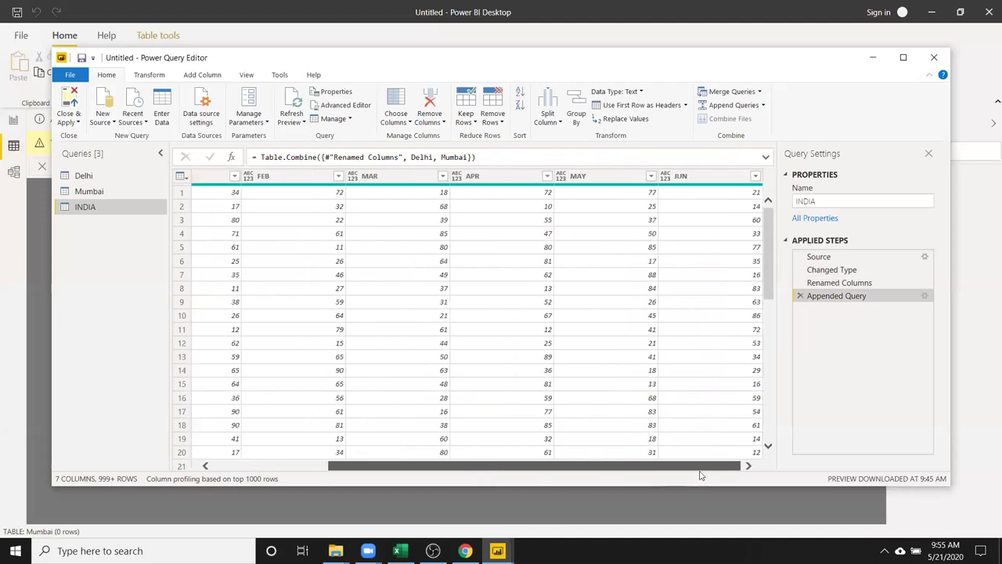
drag(584, 467, 420, 436)
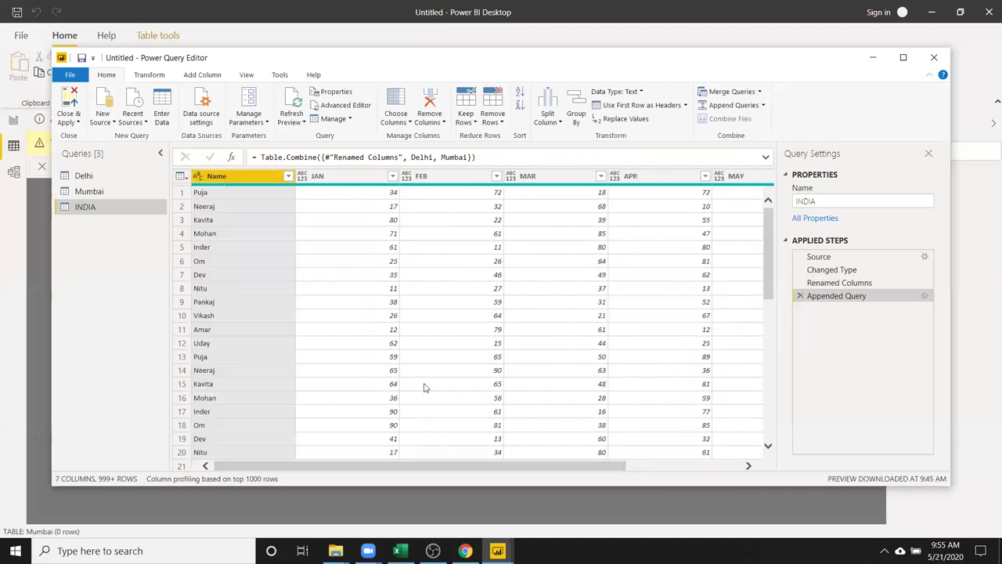
click(431, 278)
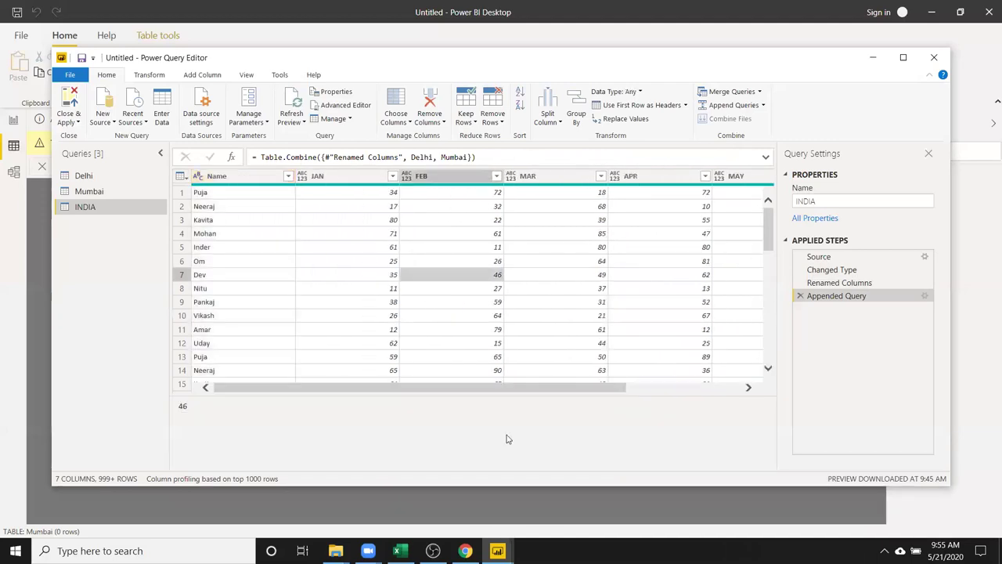
click(412, 388)
drag(415, 387, 648, 396)
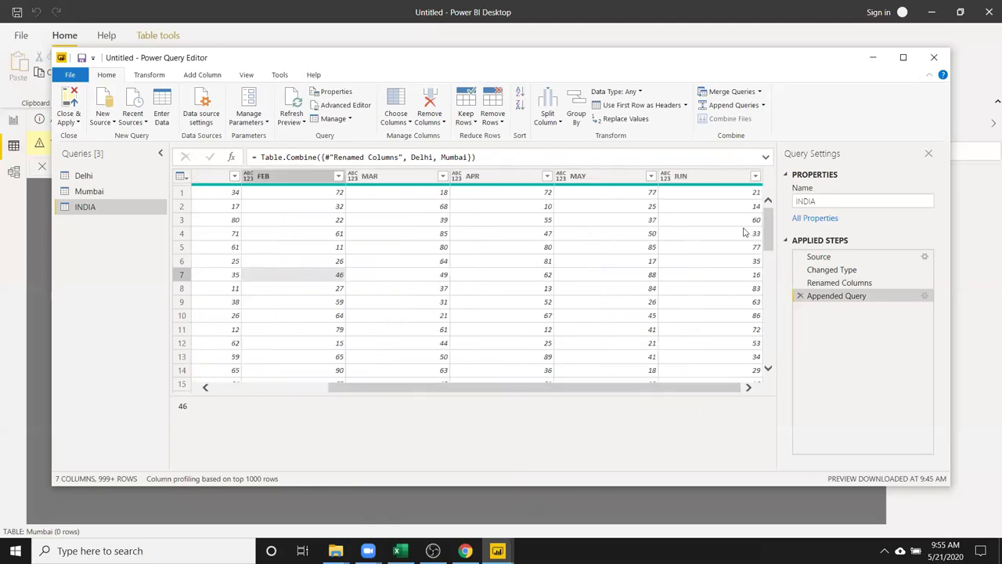
- Start a Custom Column from Add Column and name it Total
click(202, 74)
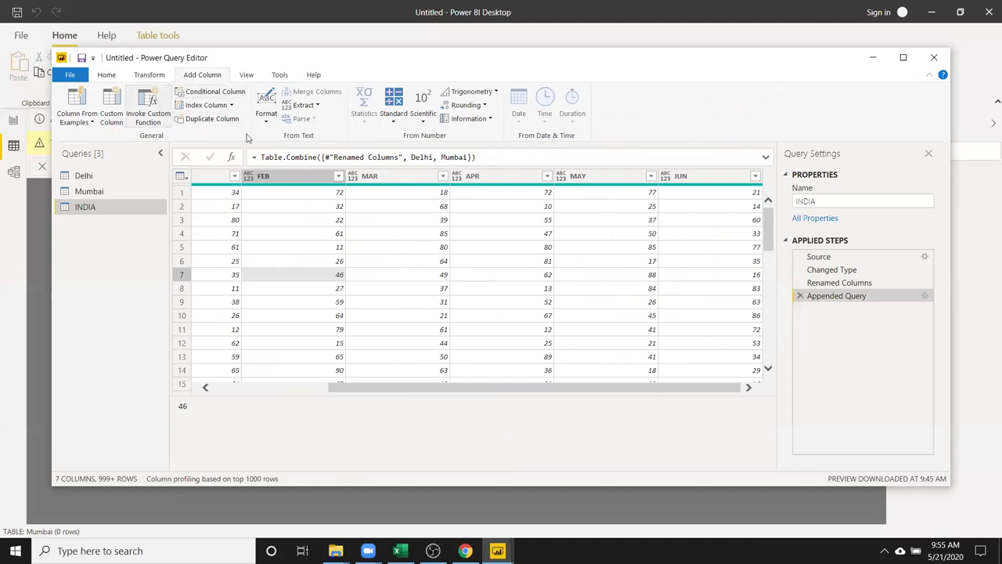
click(110, 113)
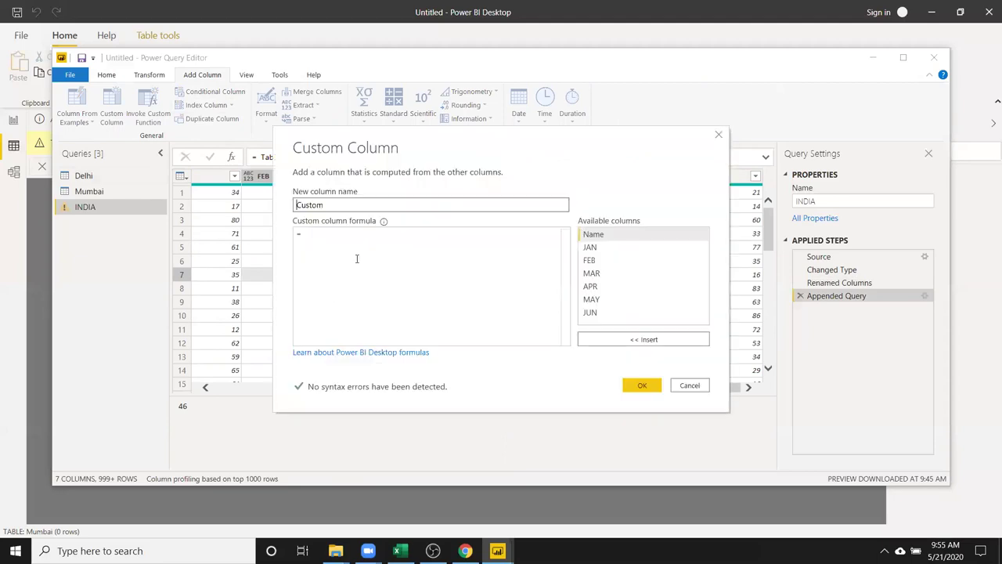
double_click(360, 205)
text(Total)
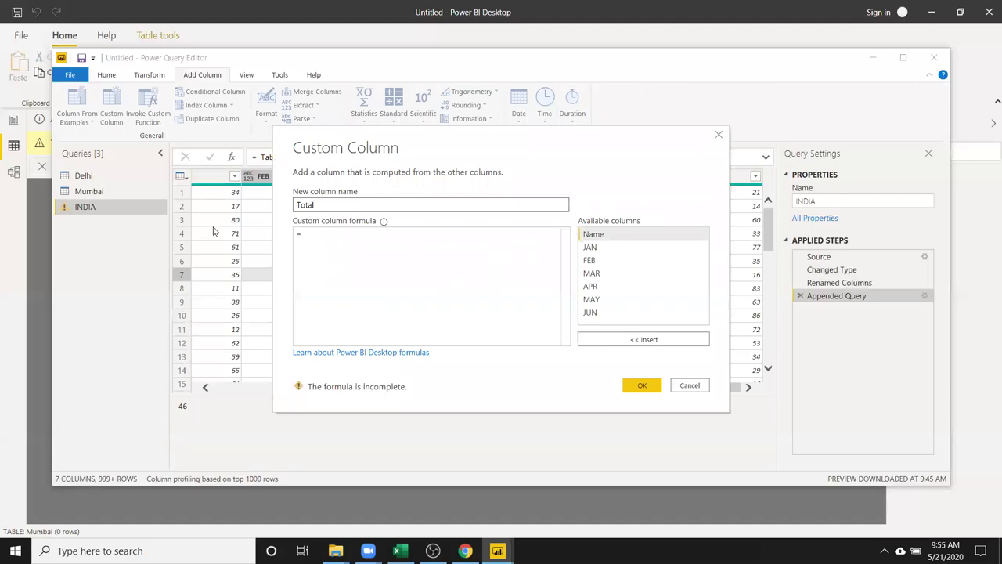
click(324, 236)
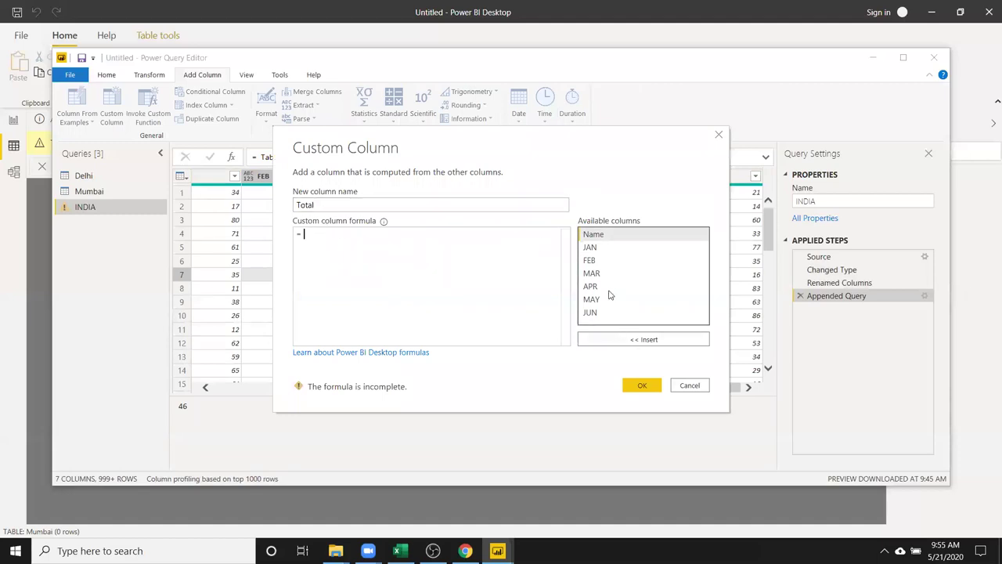
- Build the formula [JAN]+[FEB]+[MAR]+[APR]+[MAY]+[JUN] and create the column
double_click(599, 249)
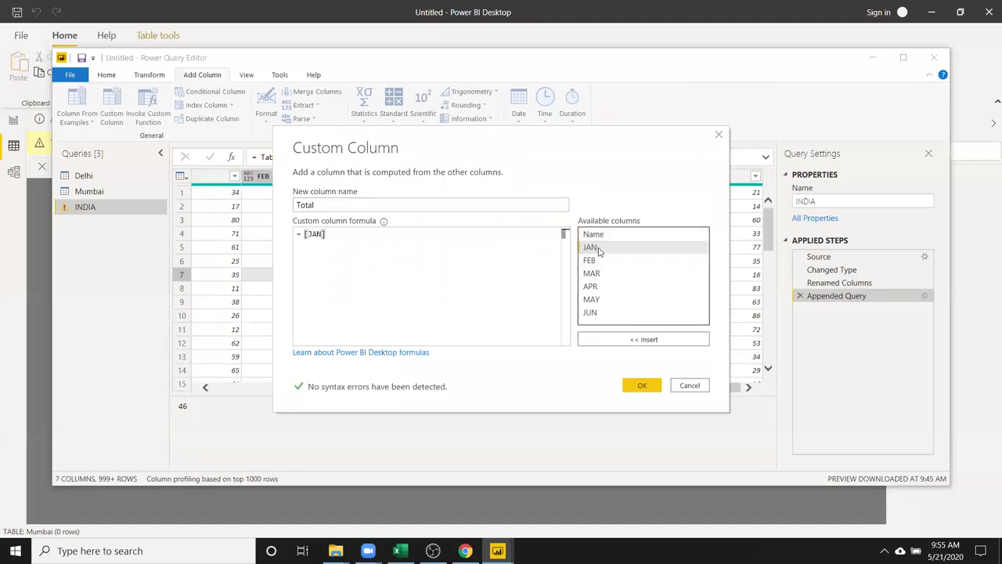
text(+)
double_click(626, 261)
text(+)
double_click(625, 274)
text(+)
double_click(624, 286)
text(+)
double_click(620, 301)
text(+)
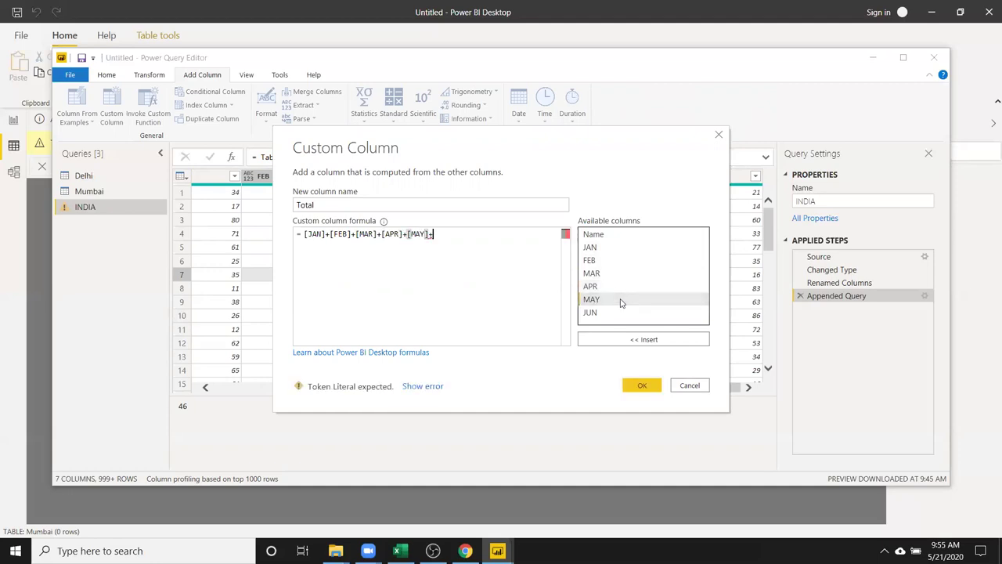
double_click(621, 313)
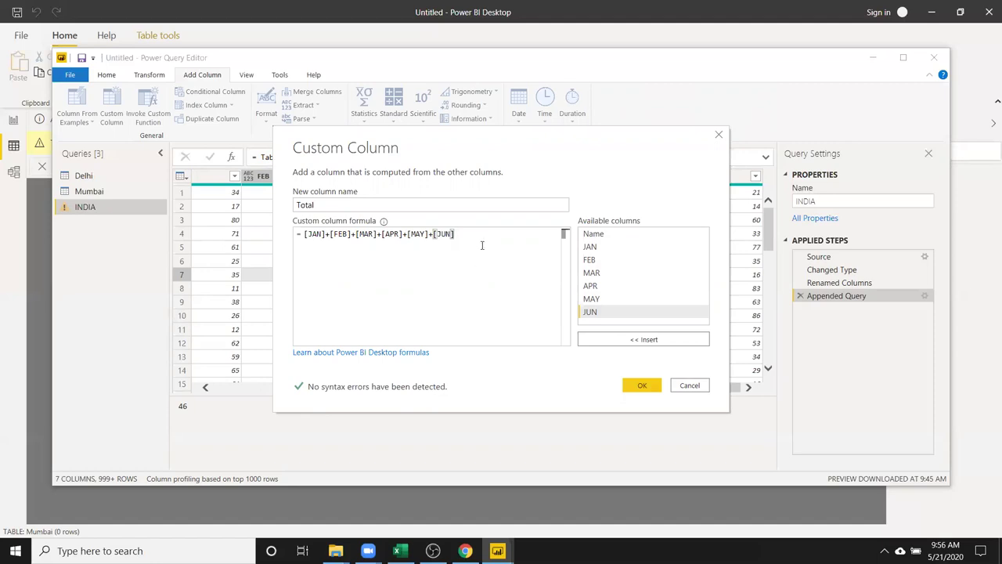
drag(457, 233, 308, 234)
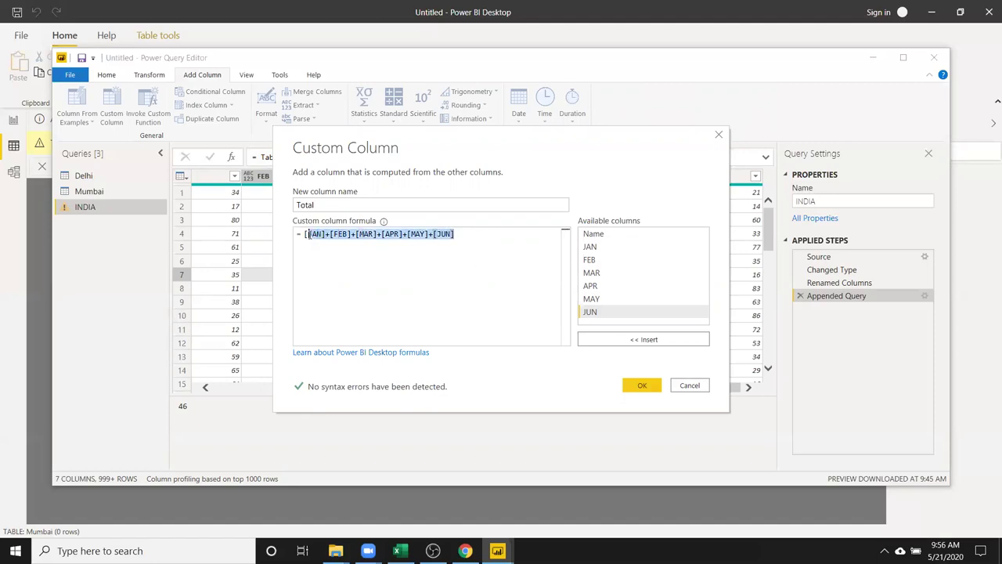
click(343, 279)
click(652, 384)
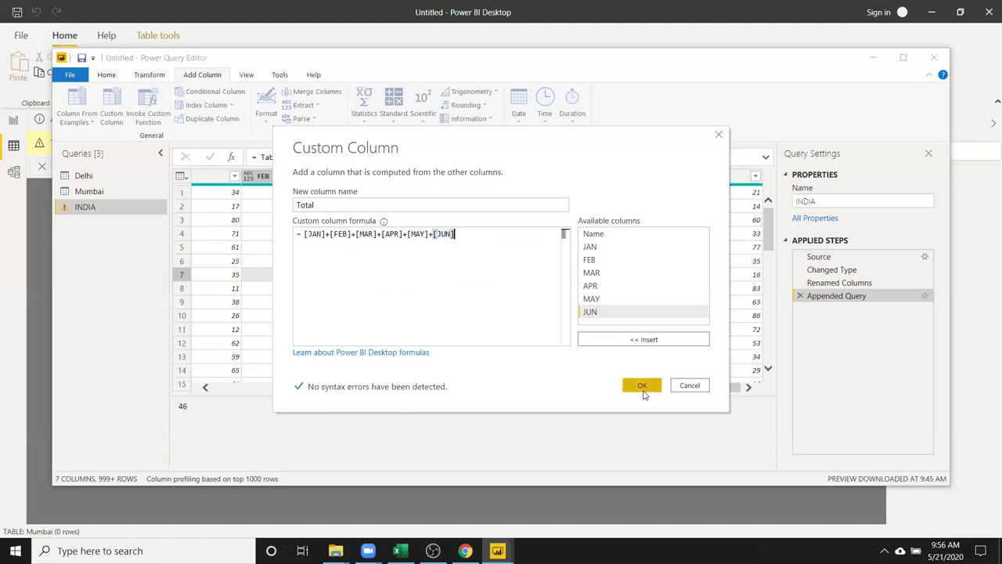
click(644, 394)
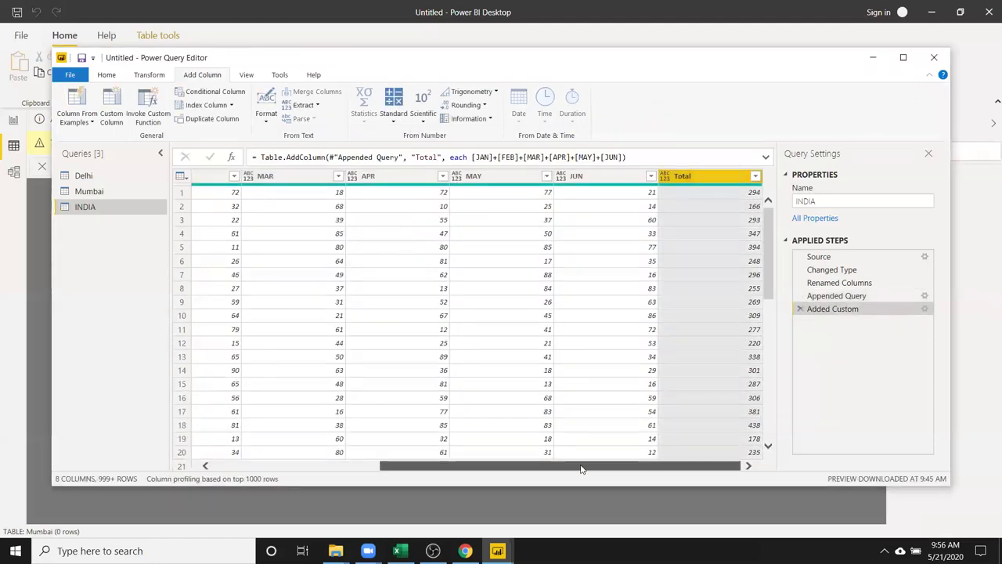
mouse_move(608, 467)
mouse_down()
mouse_move(331, 475)
mouse_move(443, 469)
mouse_move(234, 462)
mouse_up()
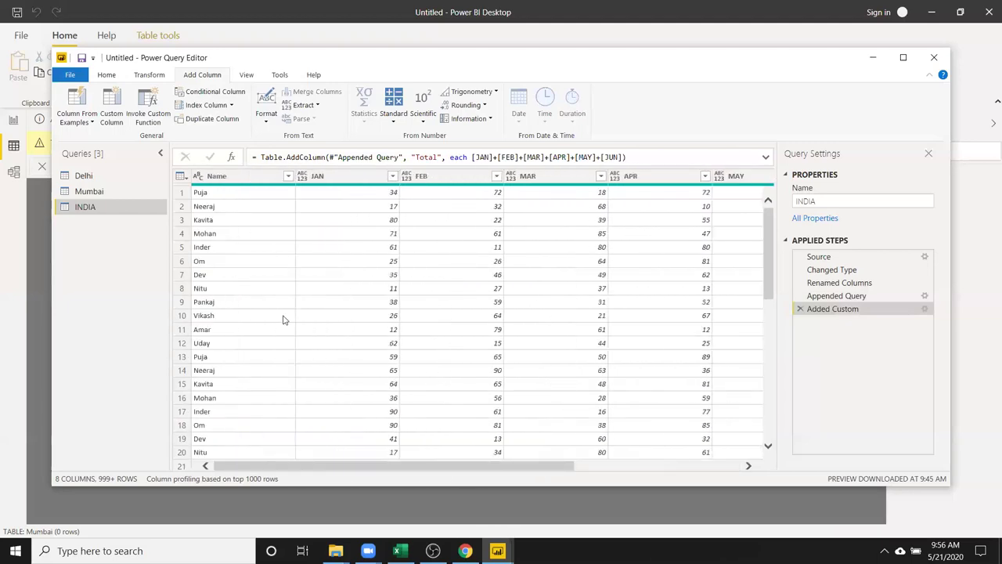
click(232, 194)
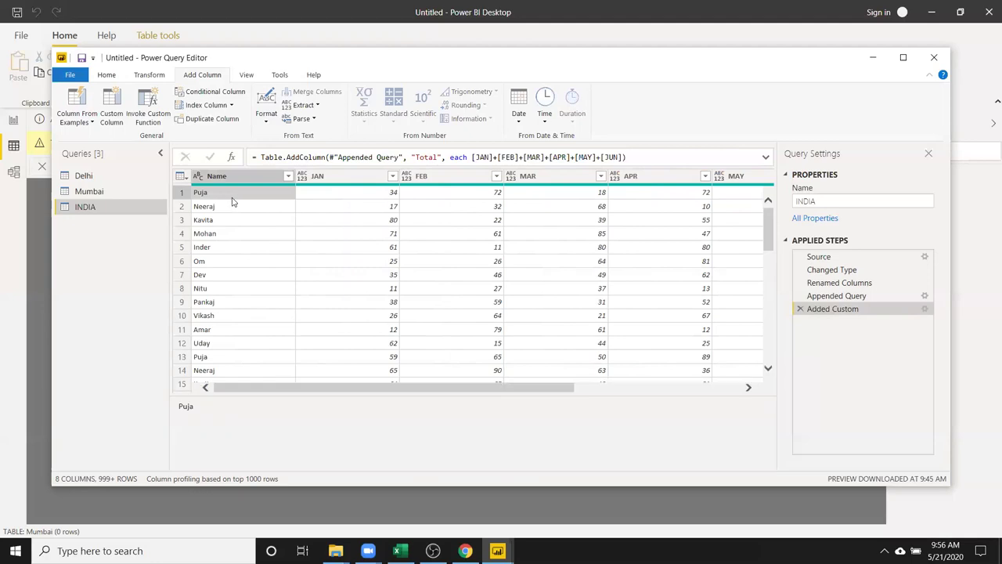
click(107, 75)
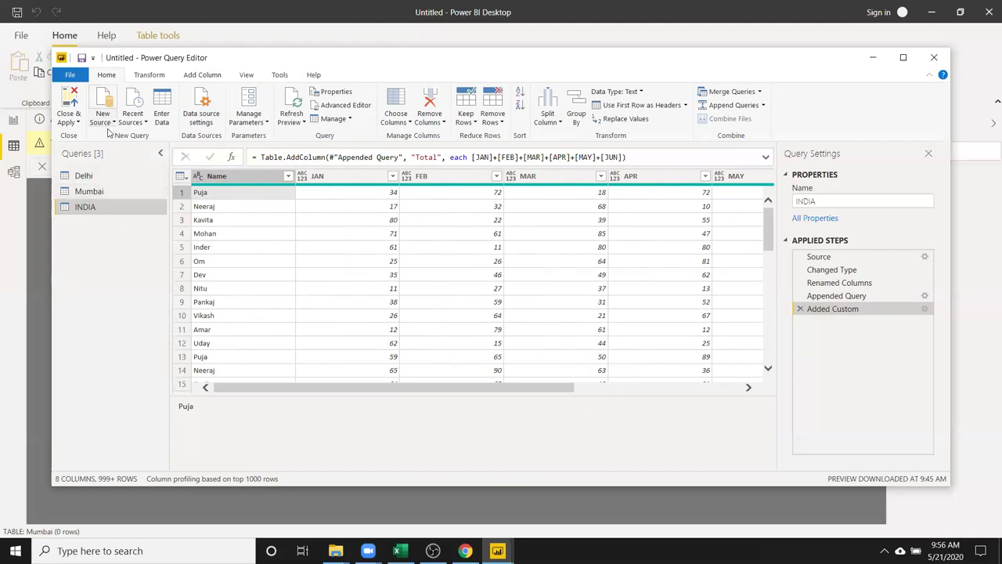
click(98, 181)
right_click(98, 180)
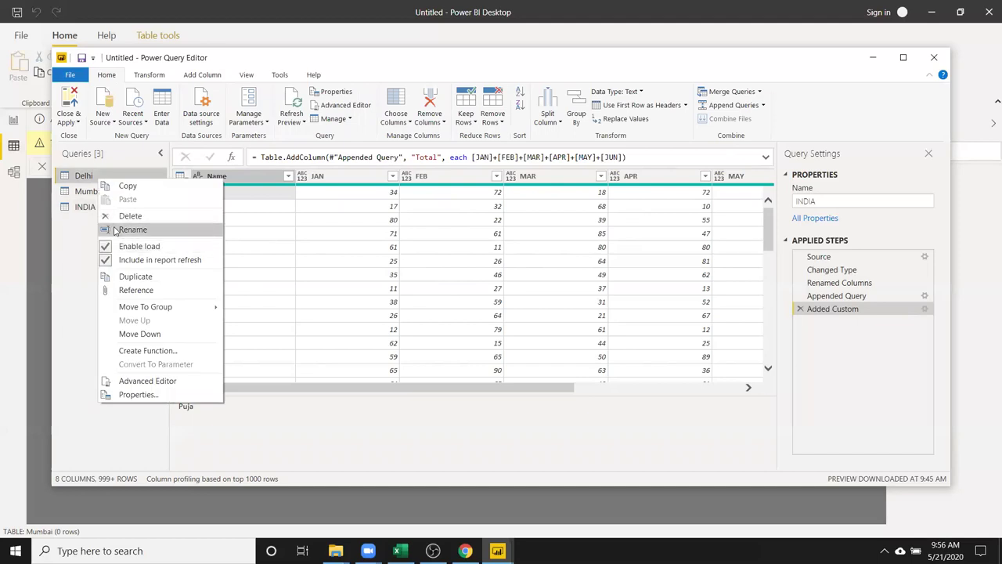
click(61, 247)
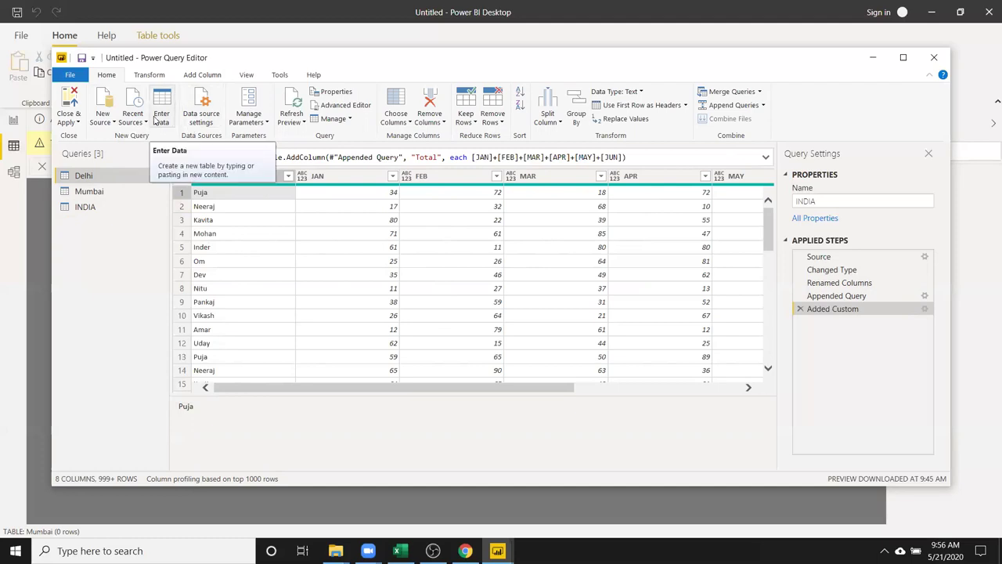
click(317, 234)
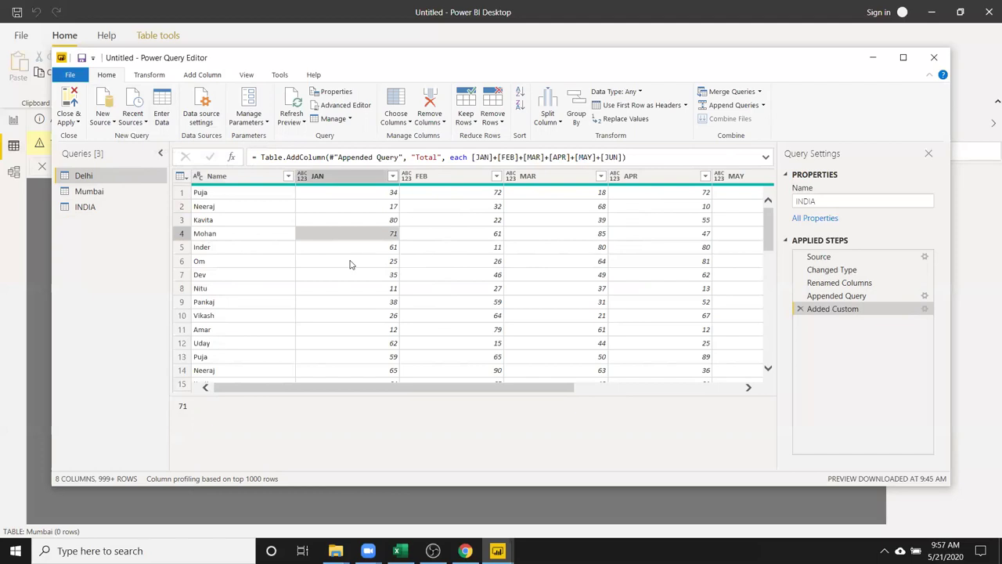
click(201, 107)
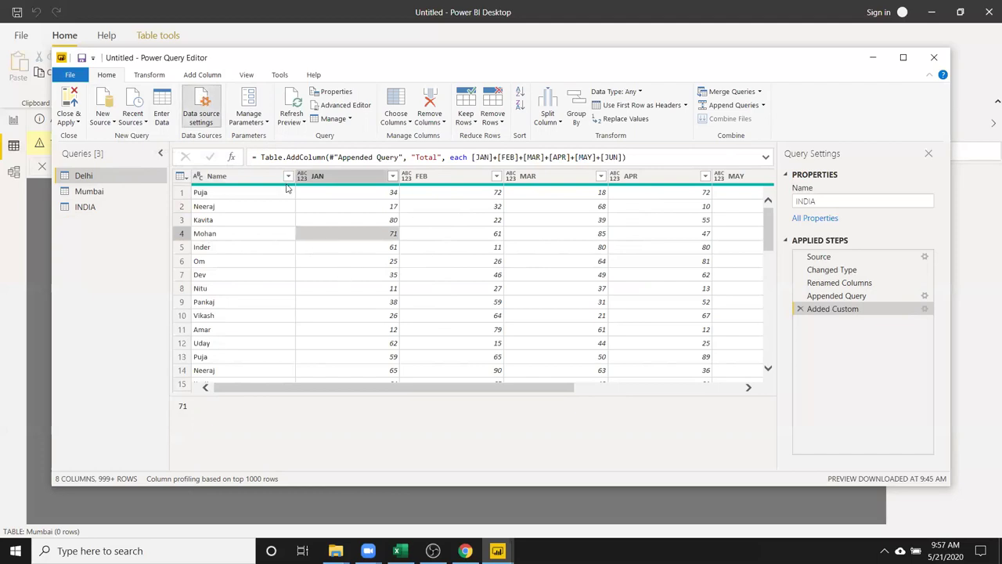
- Open Data source settings and review data.xlsm's permissions, leaving privacy level at None
click(207, 125)
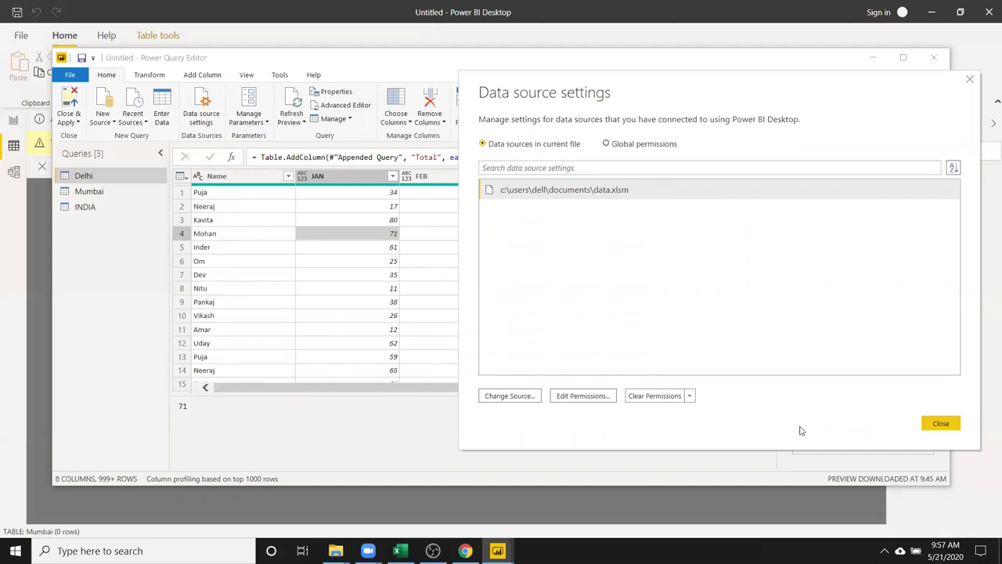
click(595, 401)
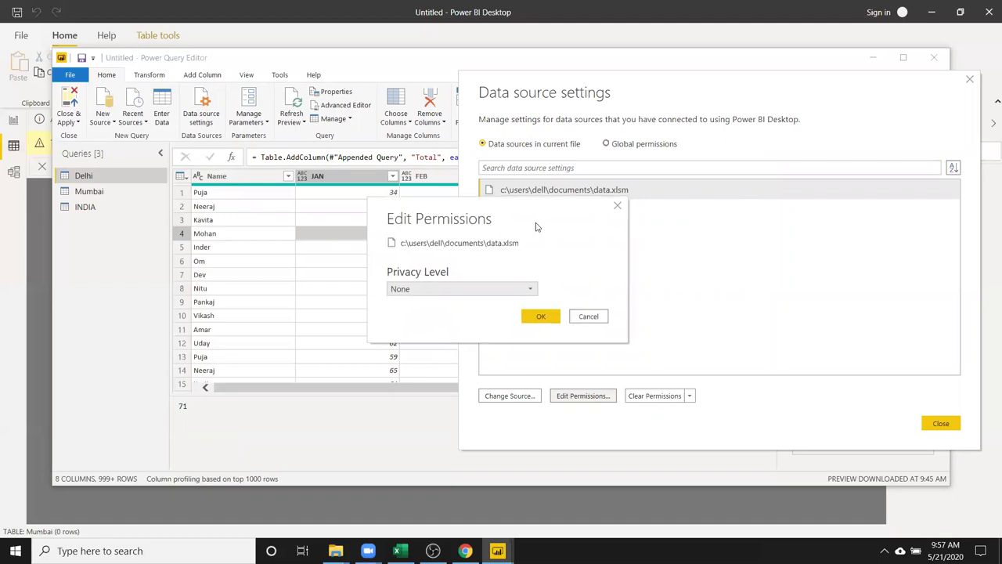
click(513, 289)
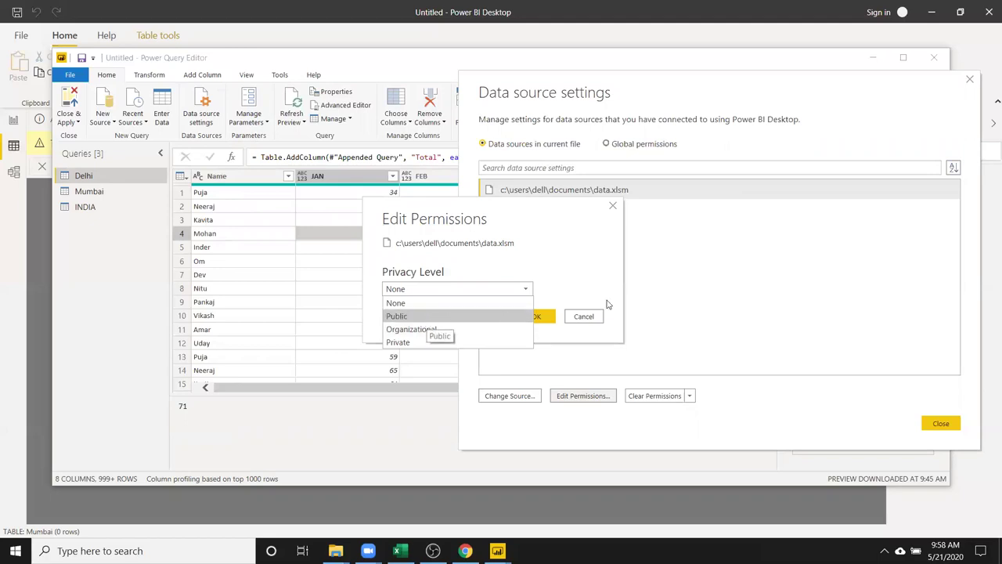
click(763, 286)
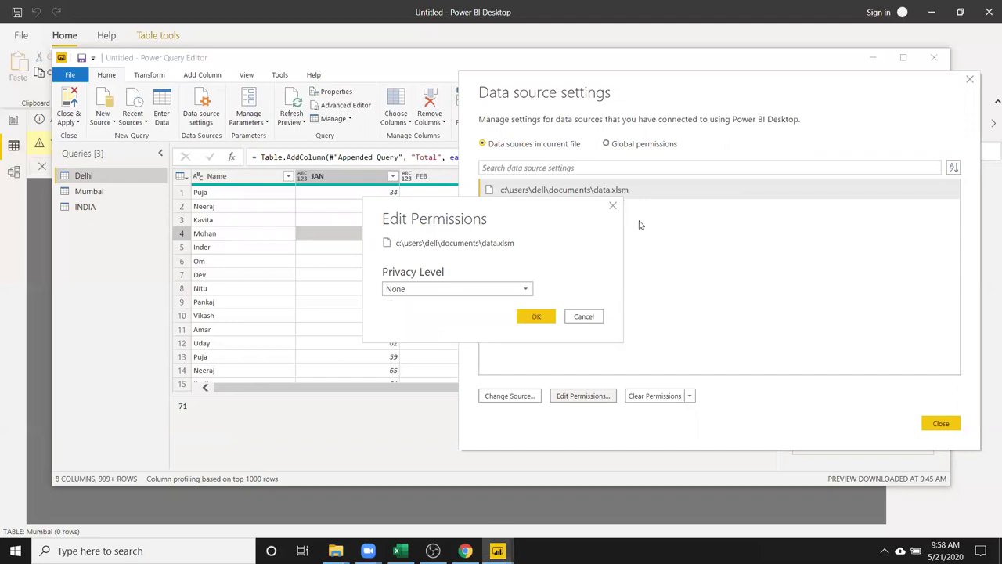
click(612, 206)
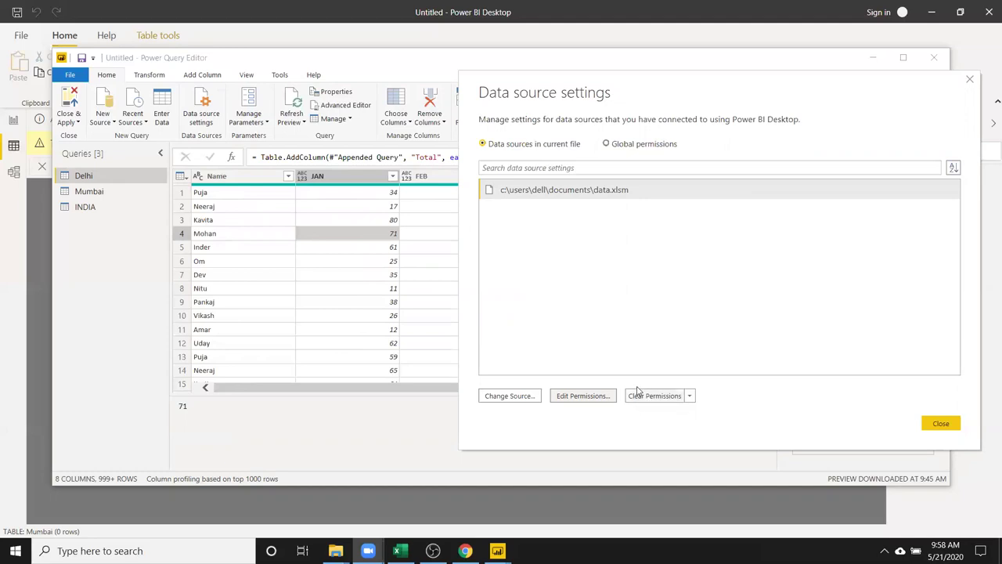
- Check Global permissions, return to current-file sources, and close Data source settings
click(607, 145)
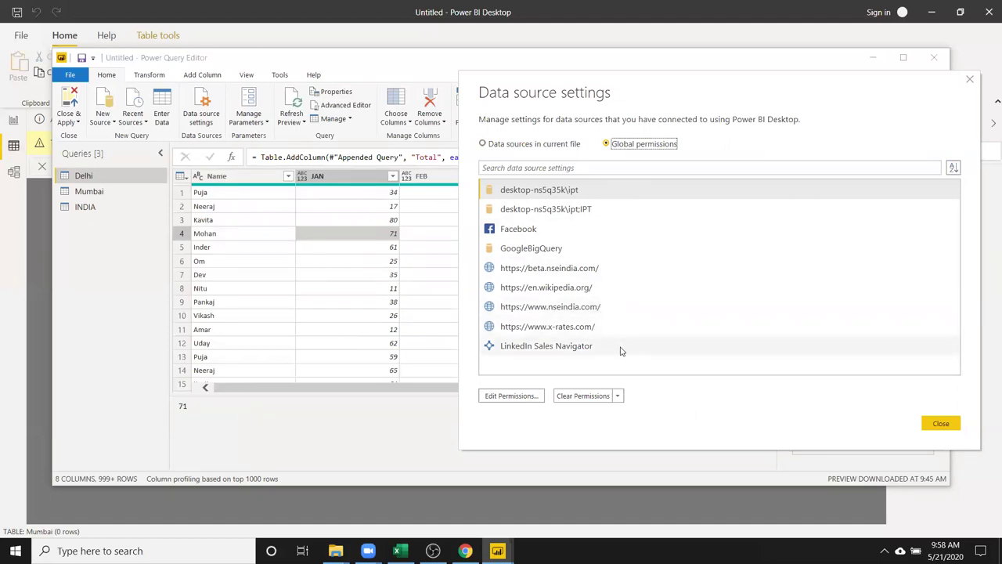
click(550, 143)
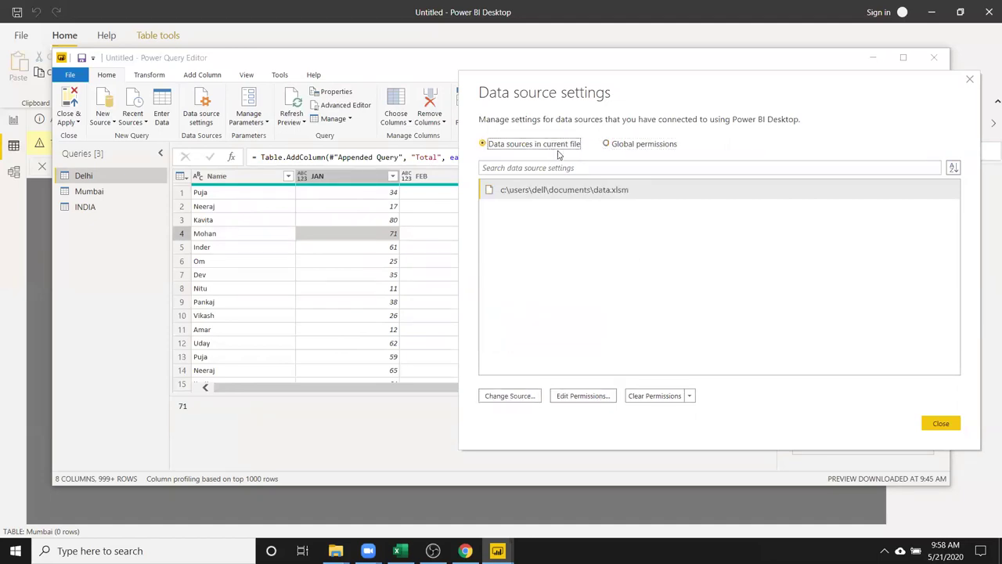
click(940, 424)
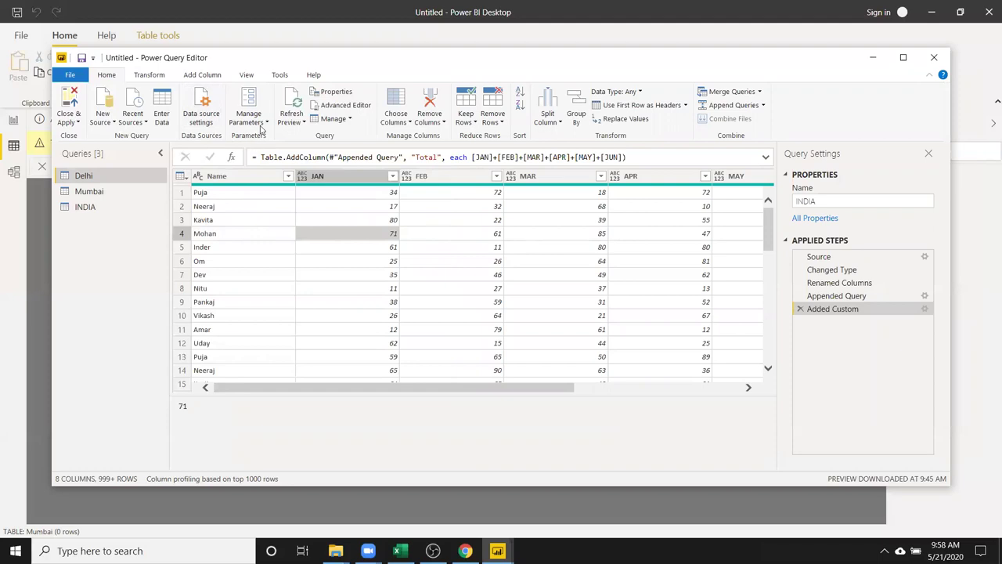
- Dismiss the empty Parameters window and start a new parameter, which defaults to Parameter1
click(266, 124)
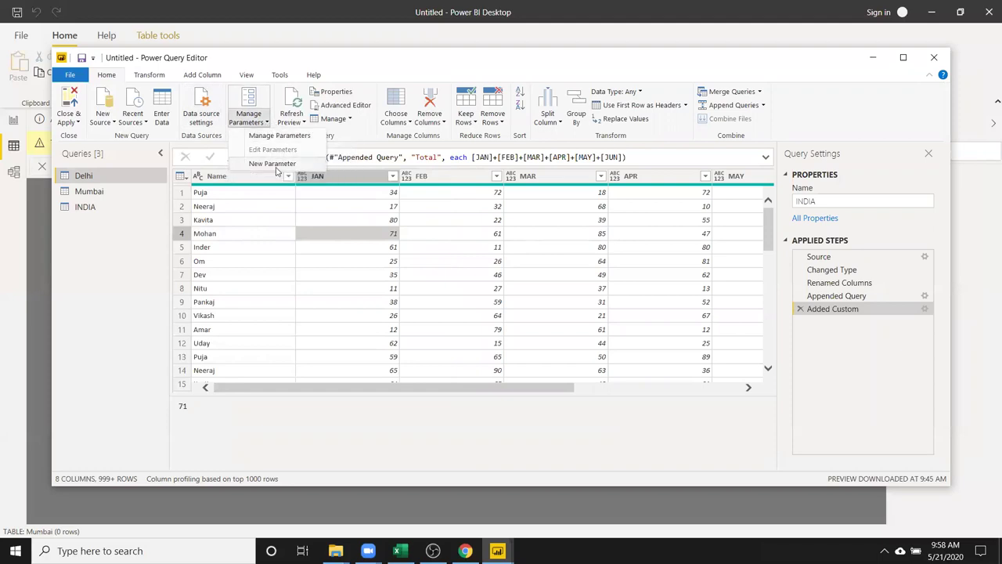
click(262, 107)
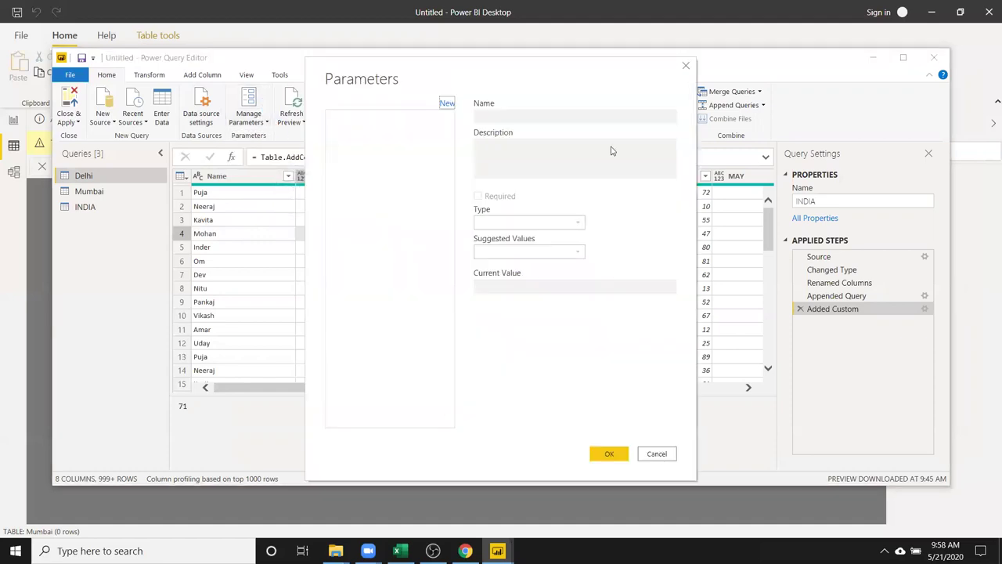
click(685, 66)
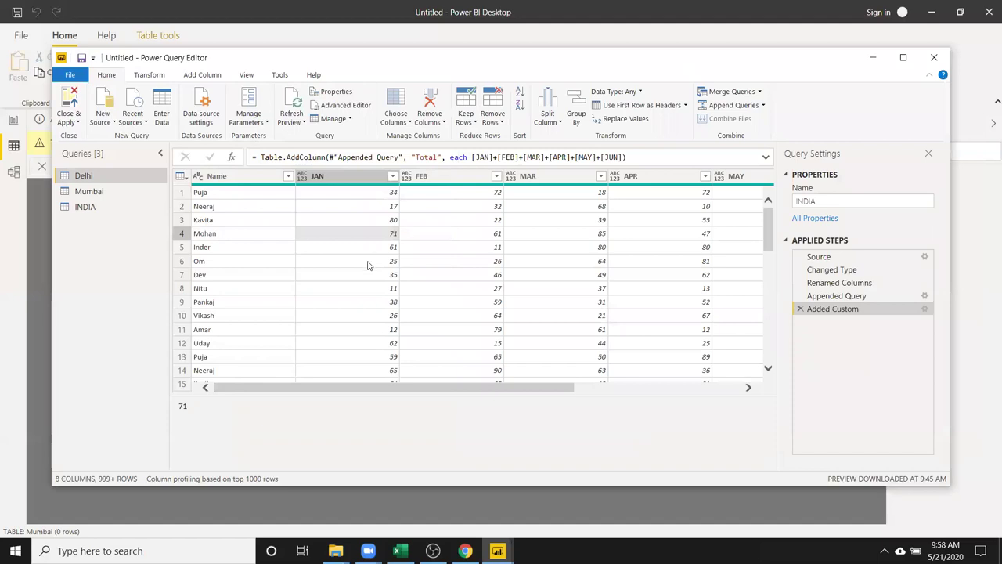
click(368, 265)
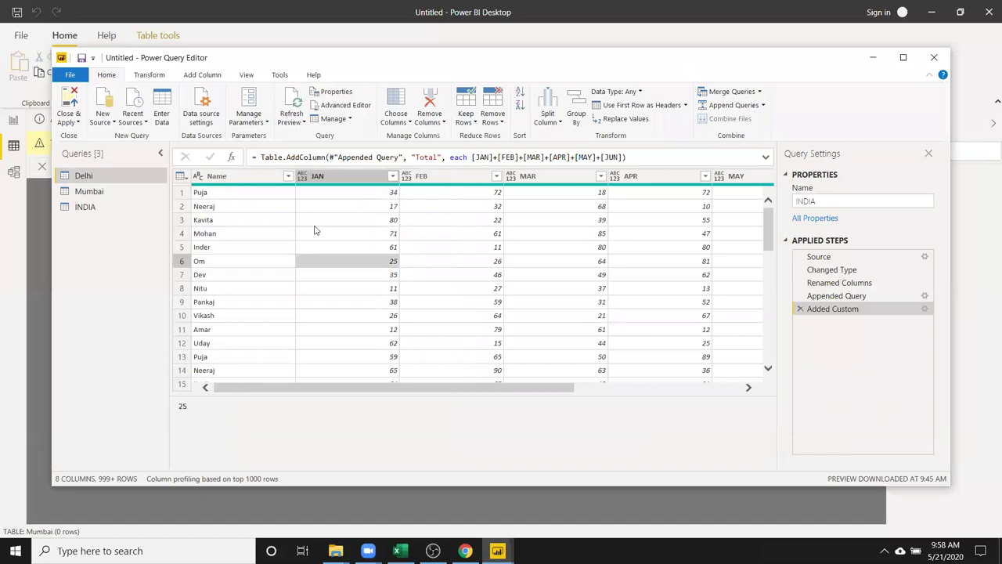
click(220, 194)
click(248, 119)
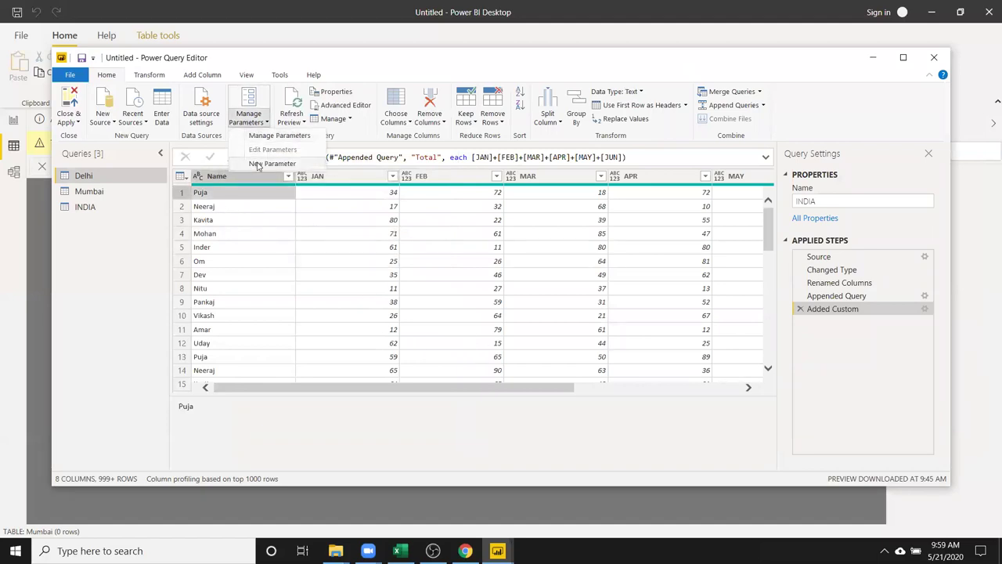
click(257, 165)
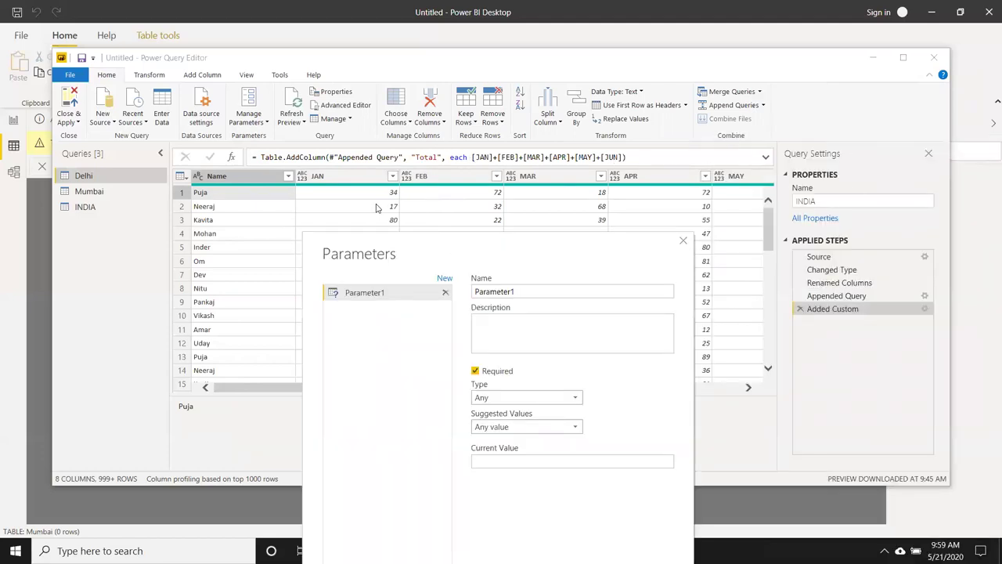
- Rename the parameter to NP, enter its Name description, and keep data type Any
click(655, 228)
double_click(655, 228)
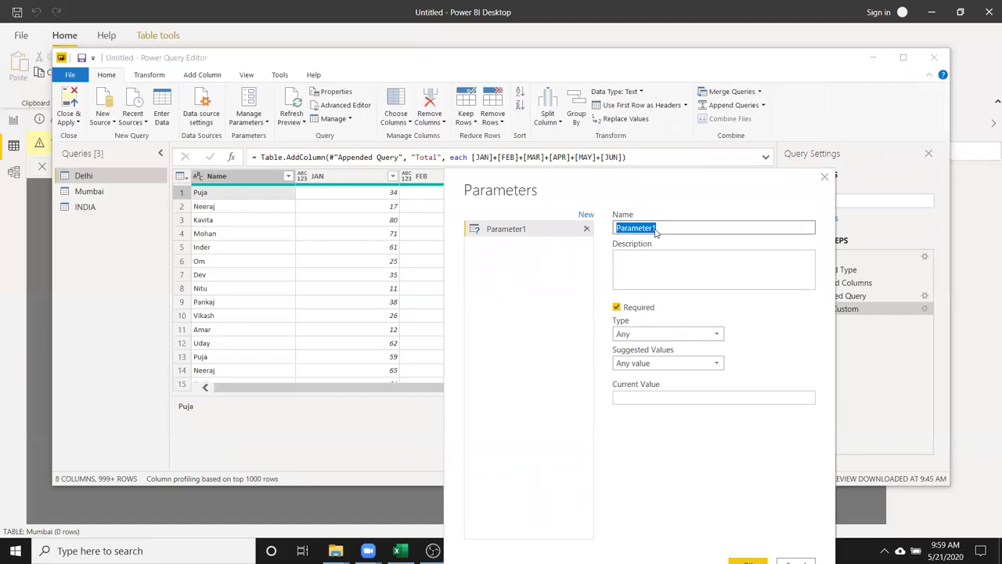
text(NP)
click(657, 260)
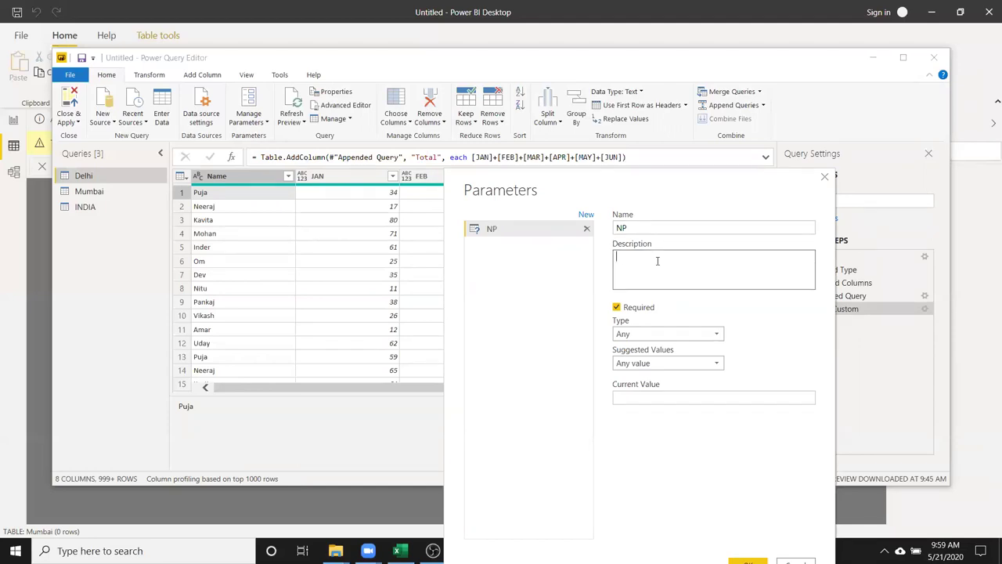
text(Name="Puja)
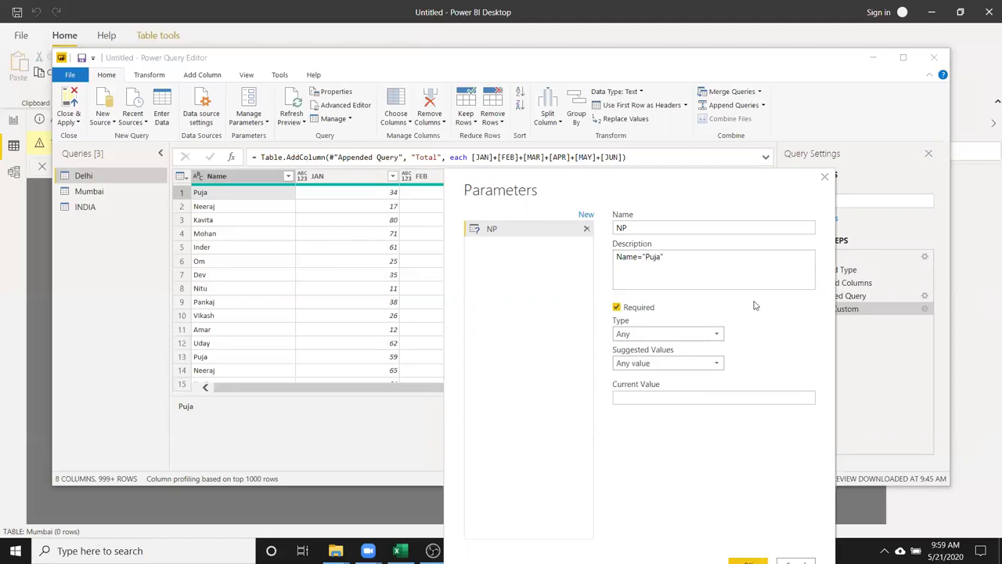
click(707, 334)
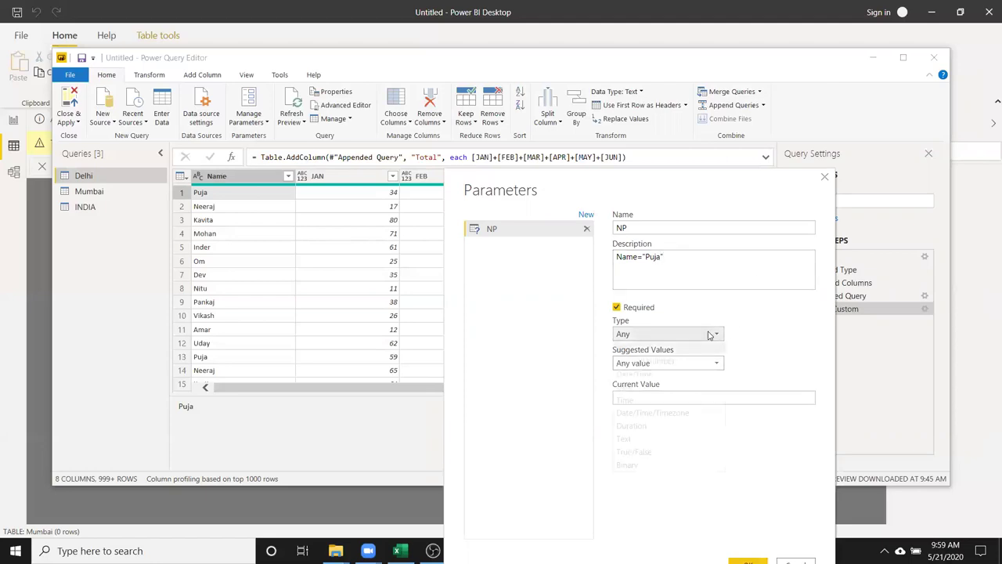
click(751, 329)
click(696, 333)
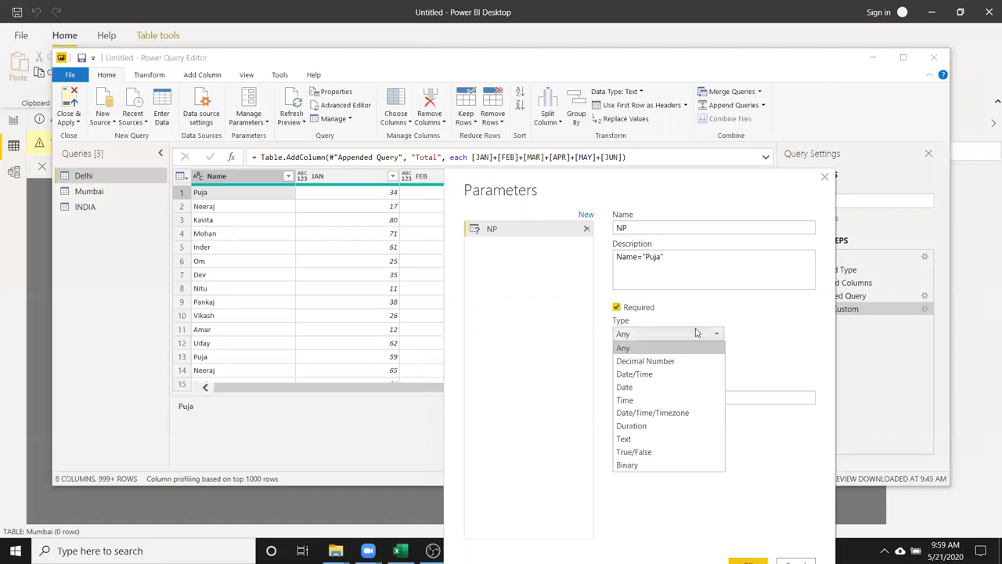
click(763, 333)
- Set Suggested Values to List of values and add Puja as the list entry
click(693, 364)
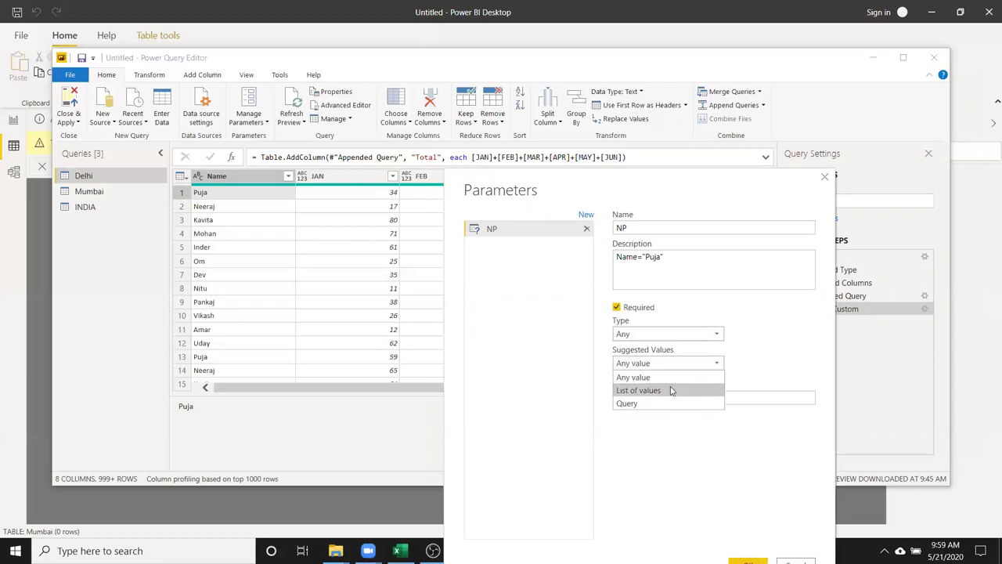
click(674, 391)
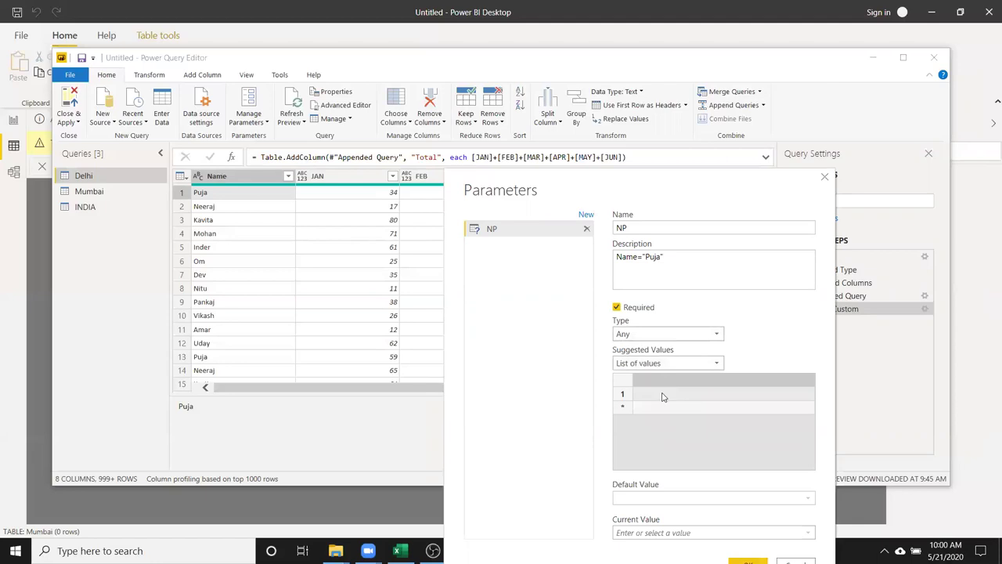
click(664, 394)
click(663, 408)
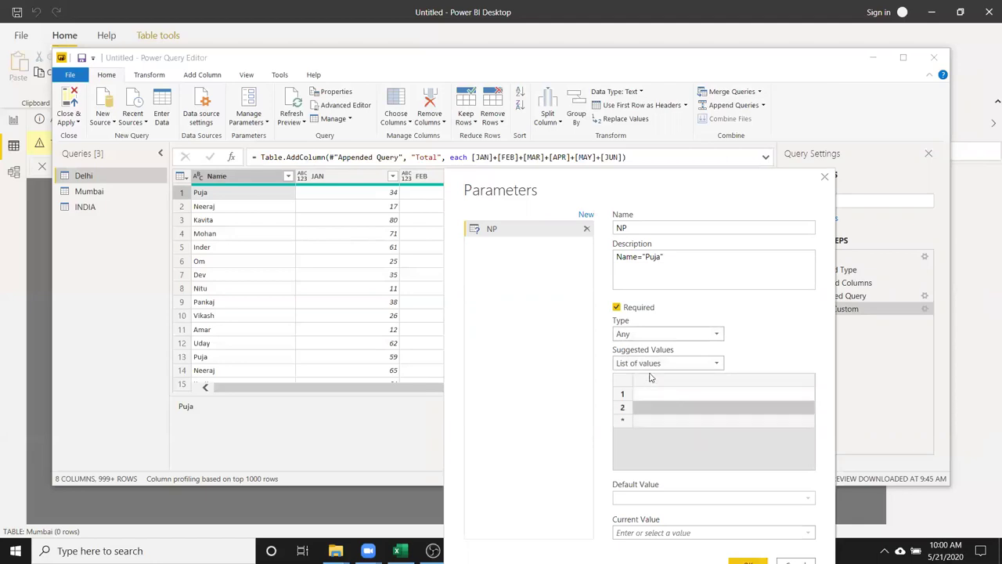
click(649, 377)
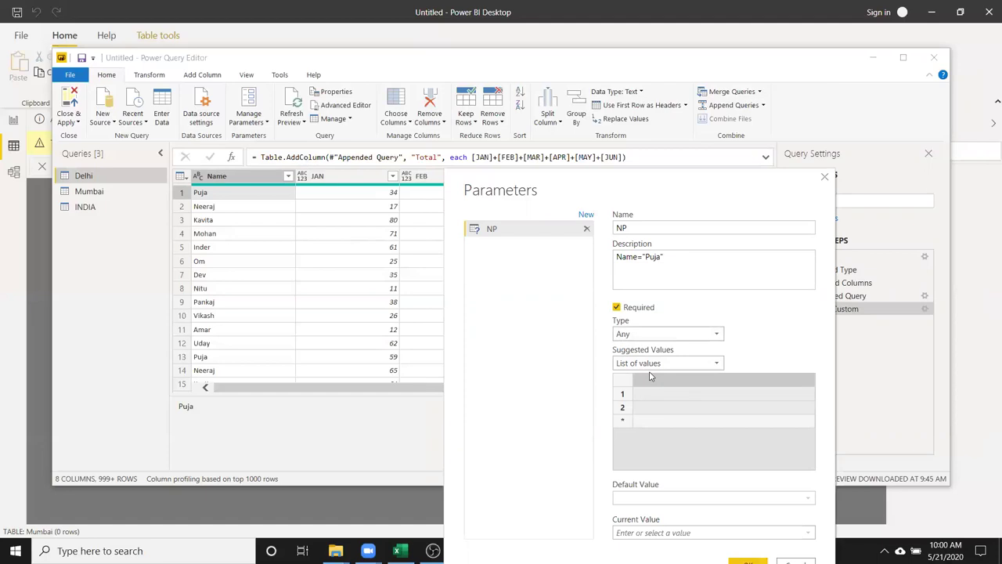
click(648, 395)
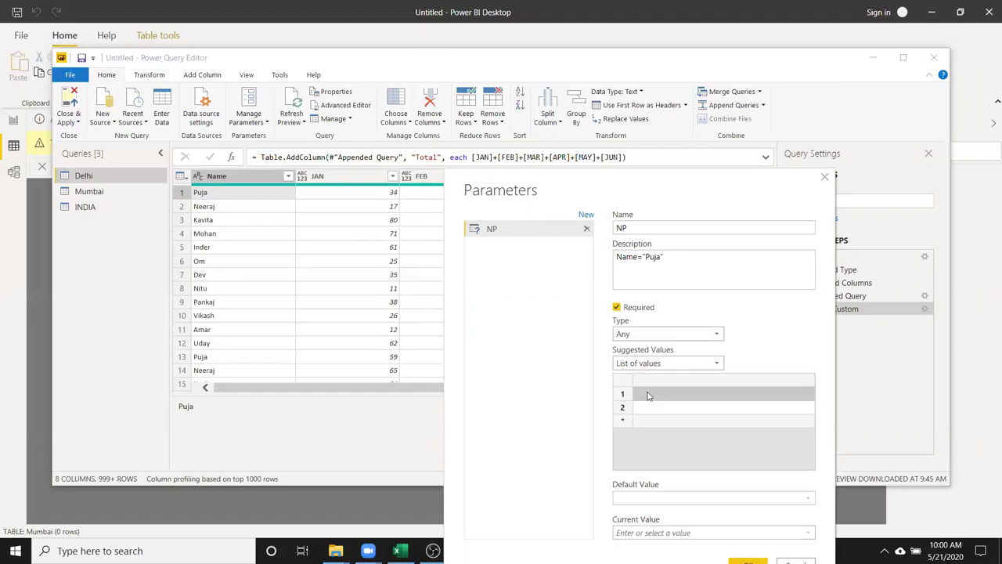
text(Puja)
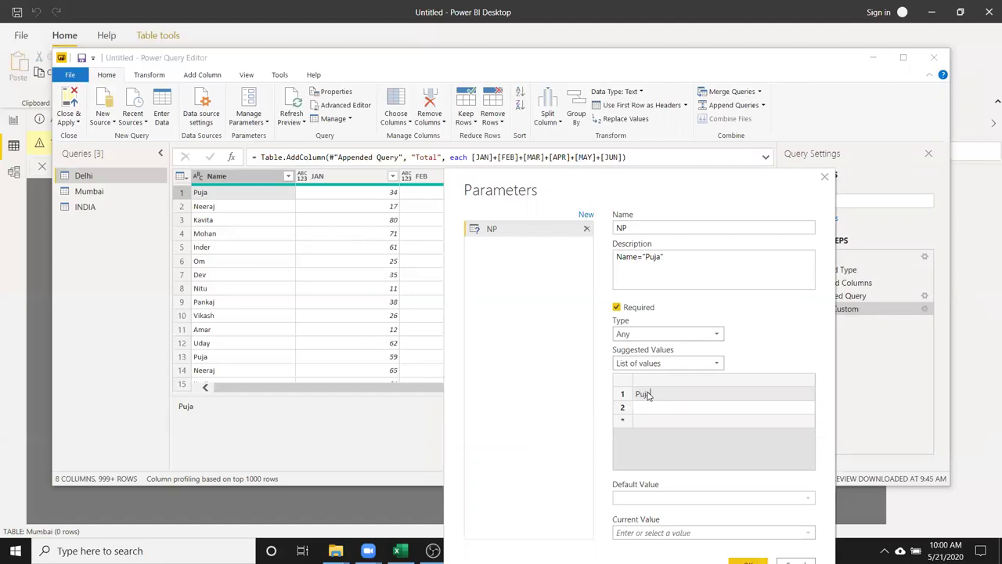
click(606, 443)
- Make Puja the default value and fill in the current value field
click(655, 498)
click(640, 512)
drag(578, 177, 578, 98)
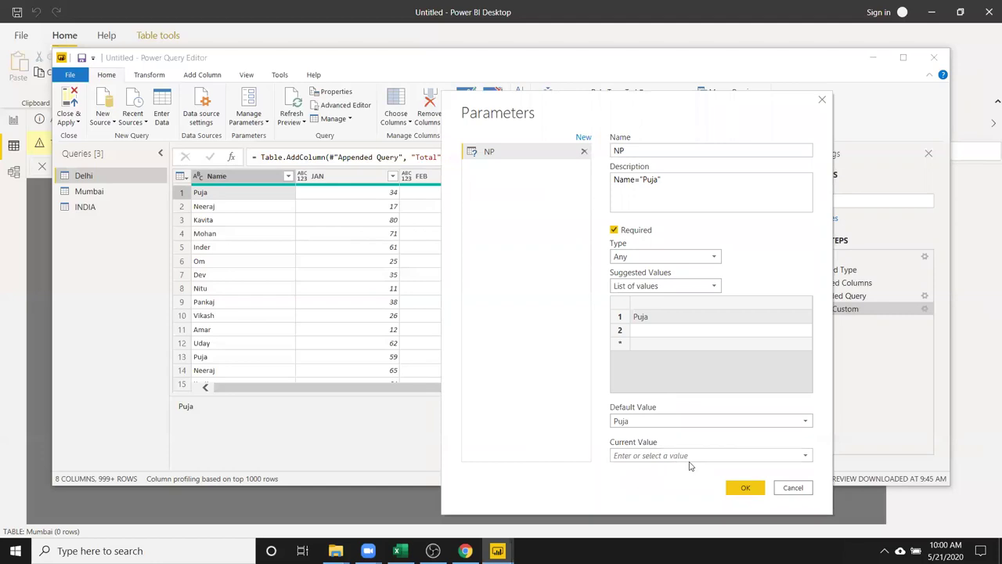
click(742, 489)
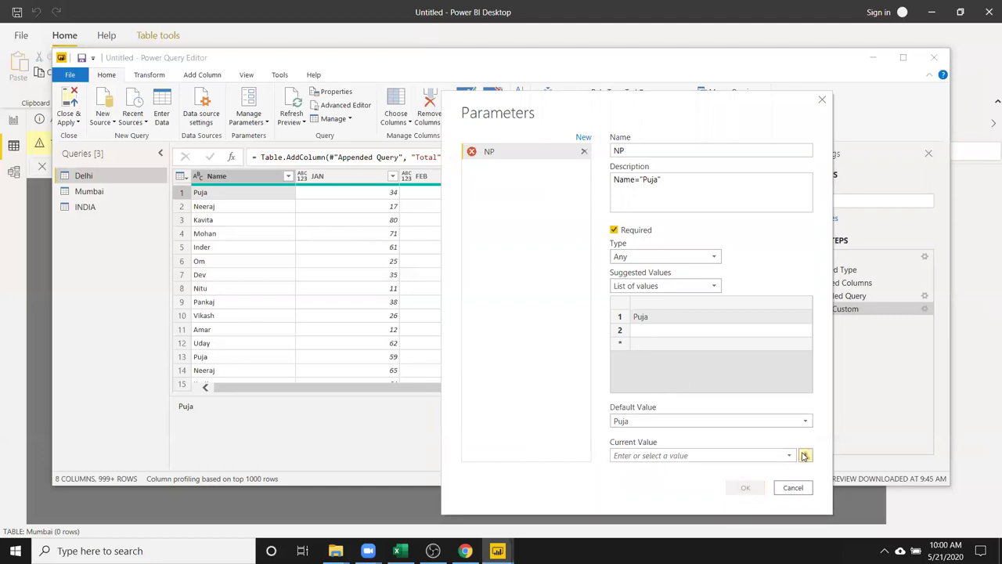
click(736, 455)
text(Puja)
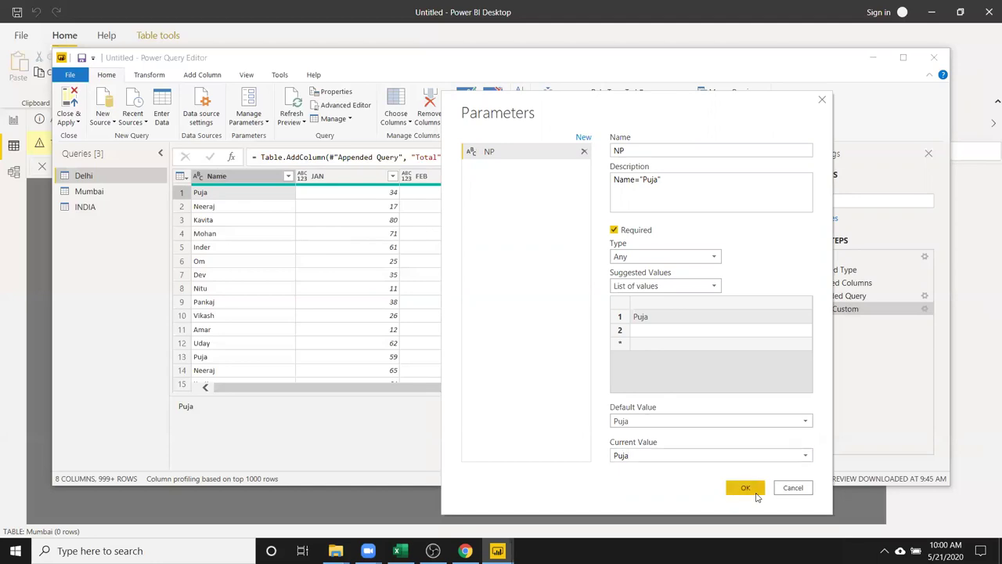
- Save the NP parameter, keeping Puja as its current value
click(745, 489)
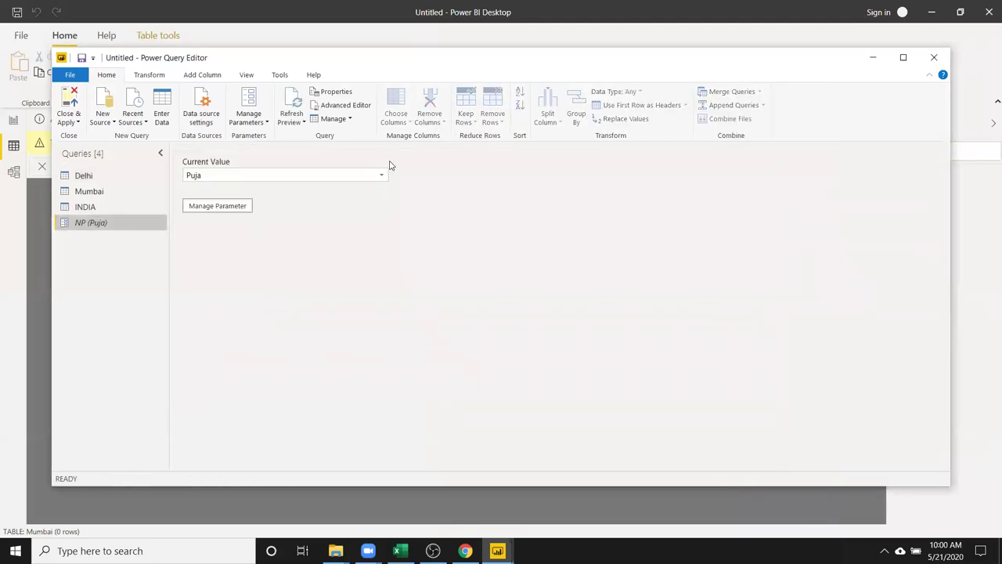
click(383, 176)
click(383, 176)
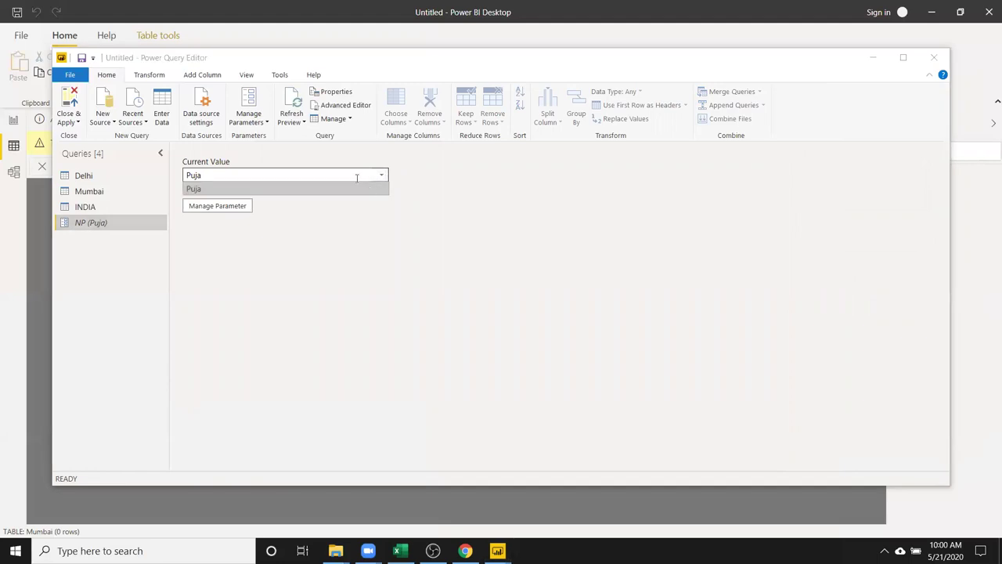
click(197, 189)
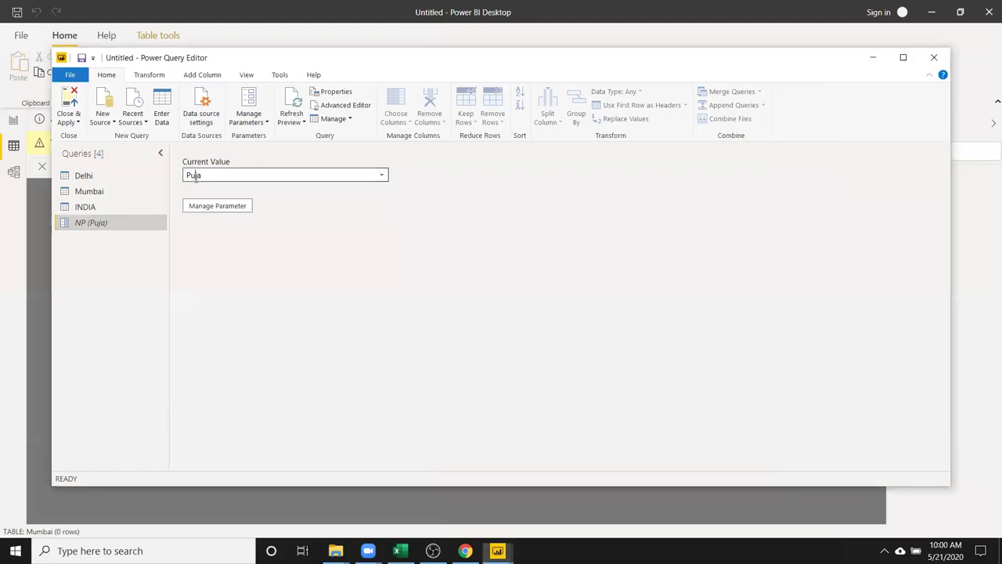
- Reopen NP's settings, try Suggested Values based on a query, then close without saving
click(206, 209)
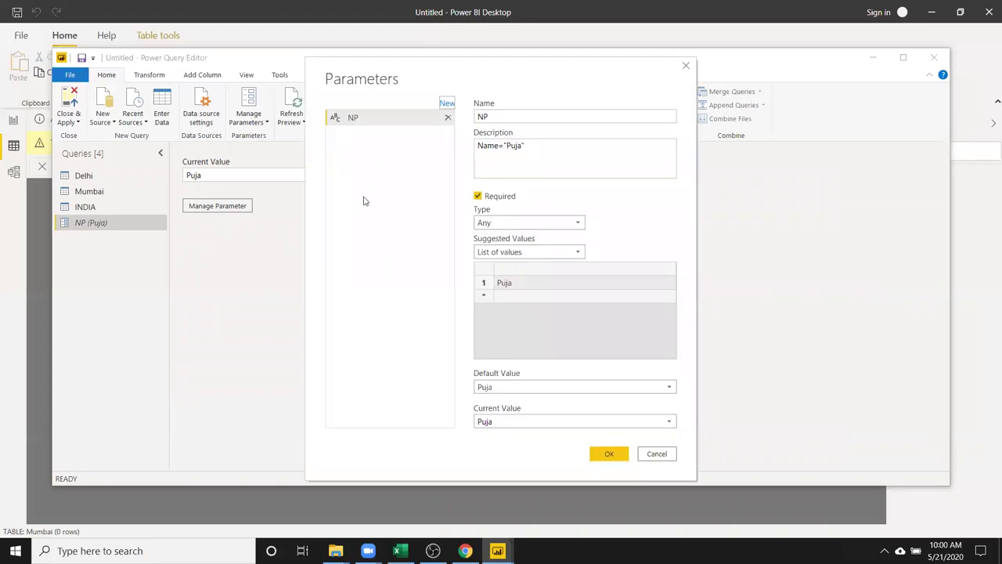
click(483, 168)
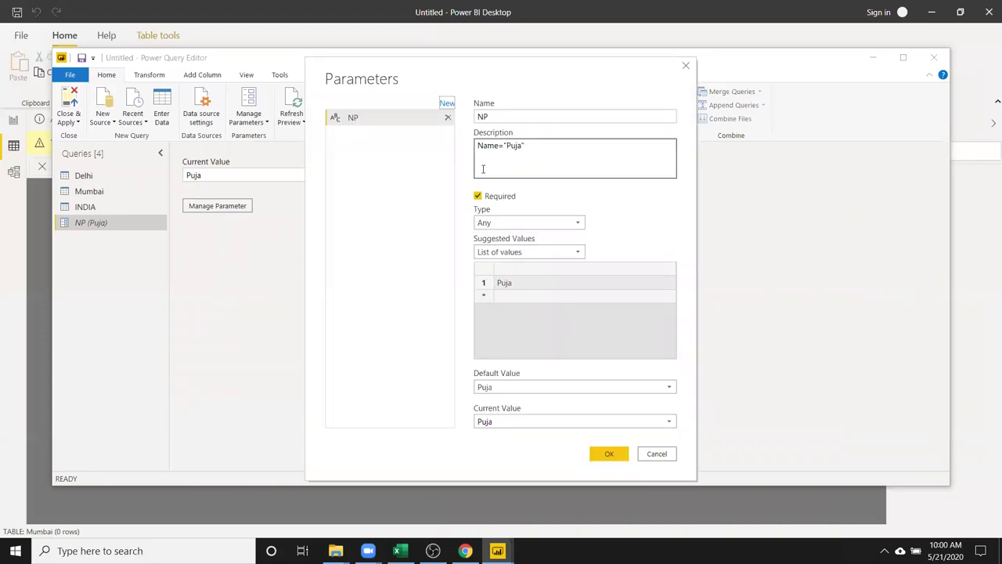
click(500, 252)
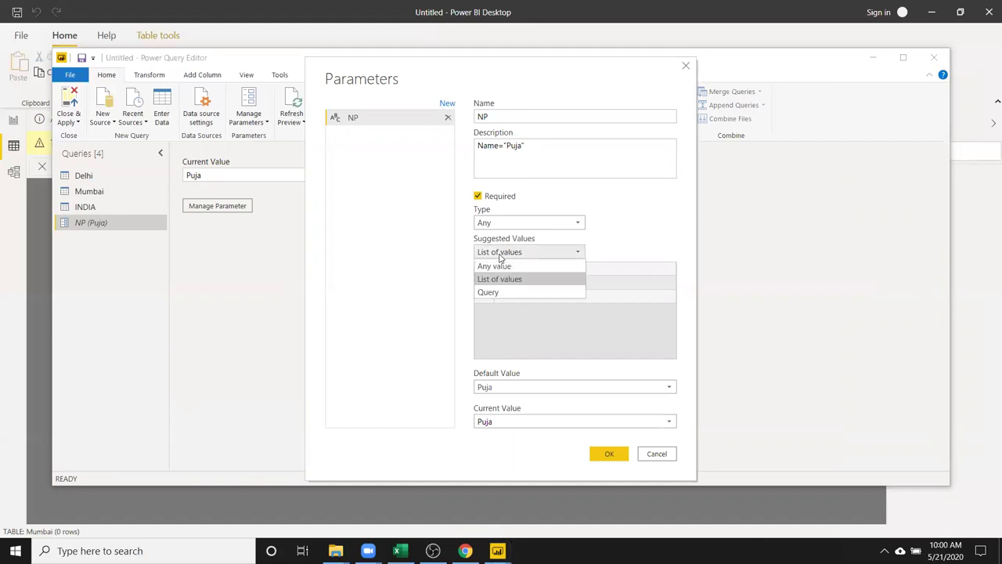
click(506, 292)
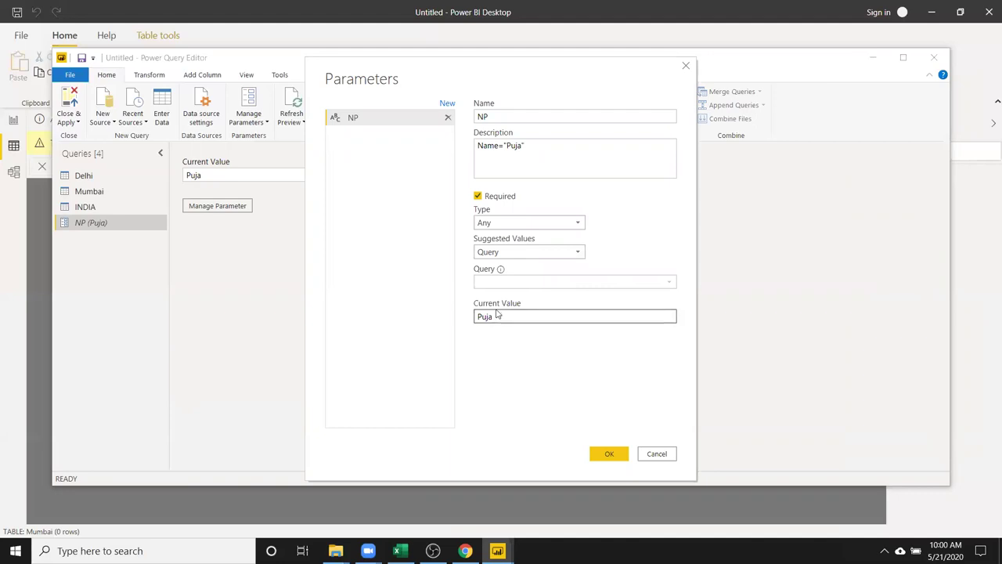
click(494, 225)
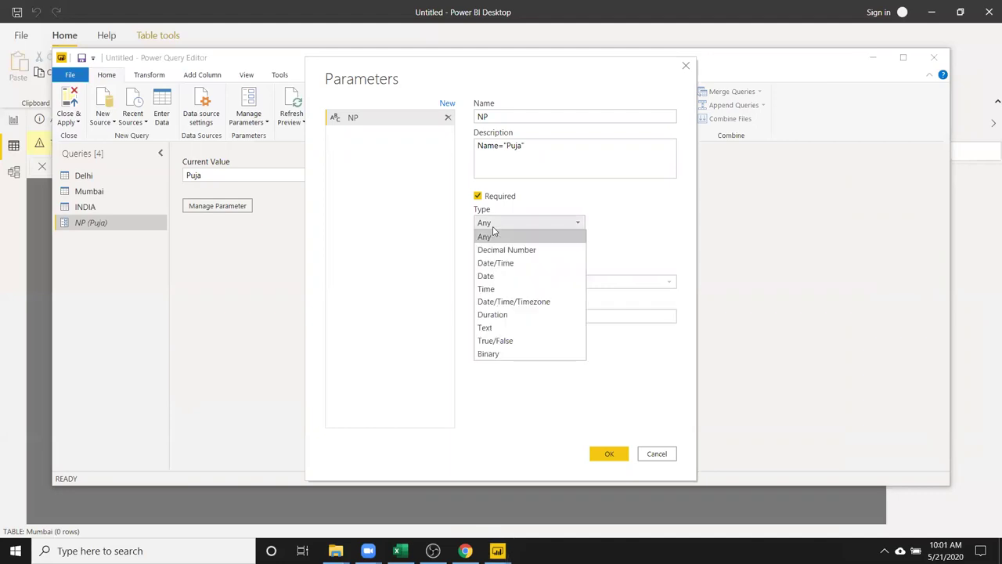
click(462, 234)
click(485, 313)
double_click(483, 316)
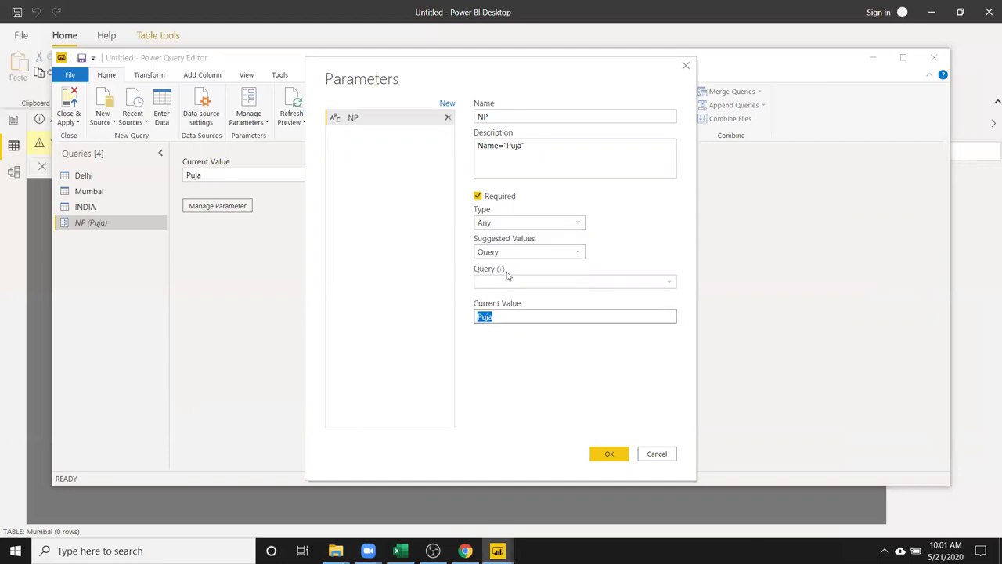
click(502, 270)
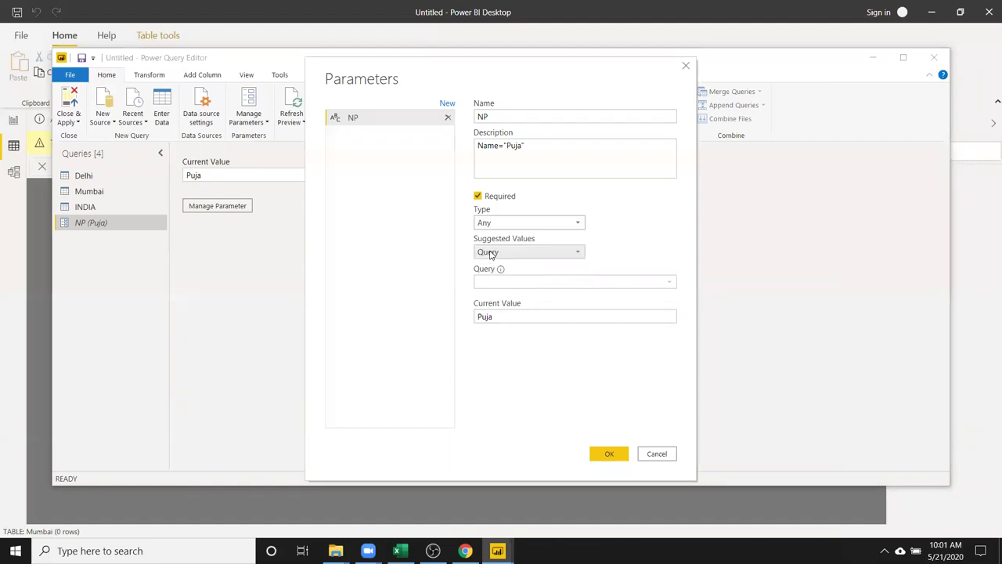
click(491, 252)
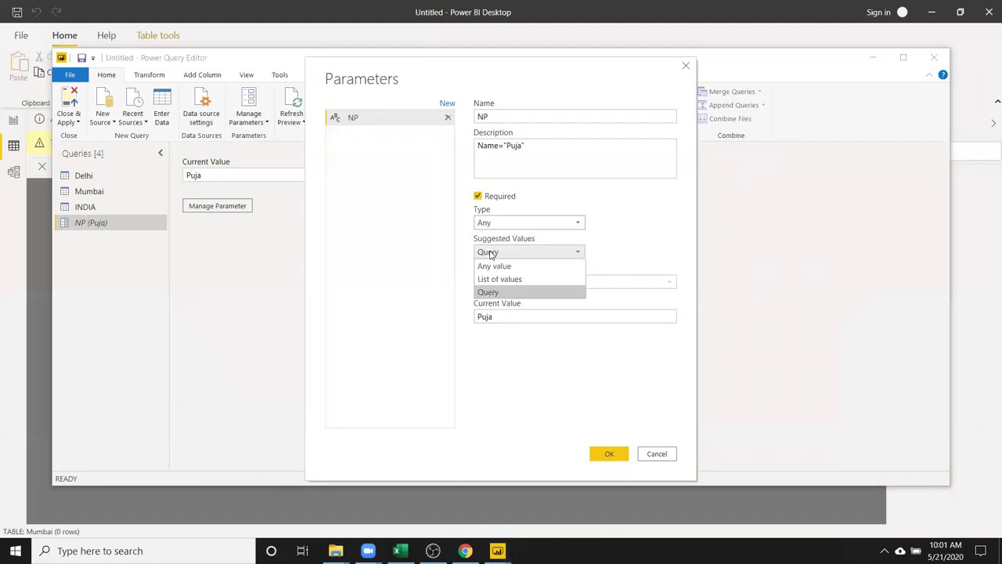
click(496, 292)
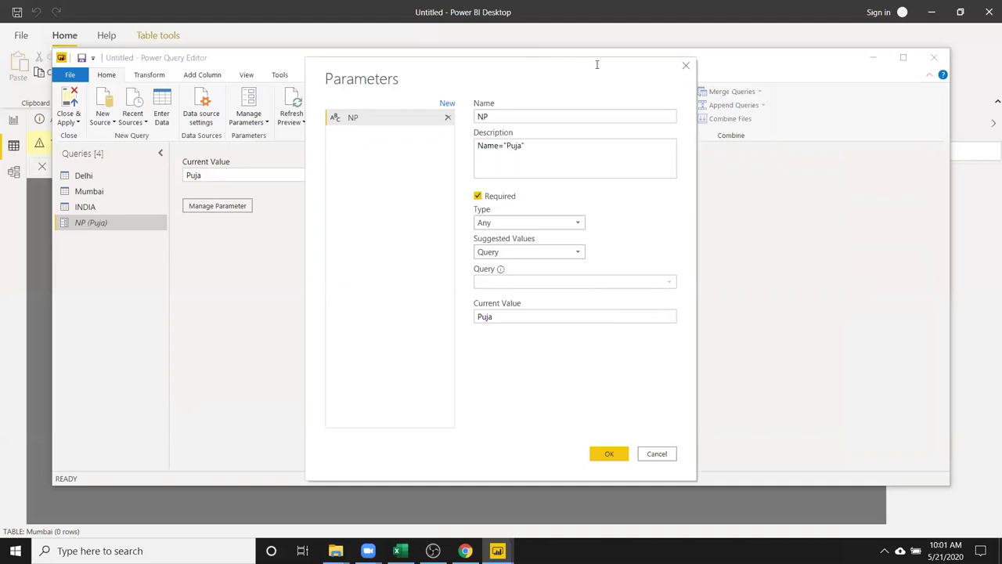
click(721, 452)
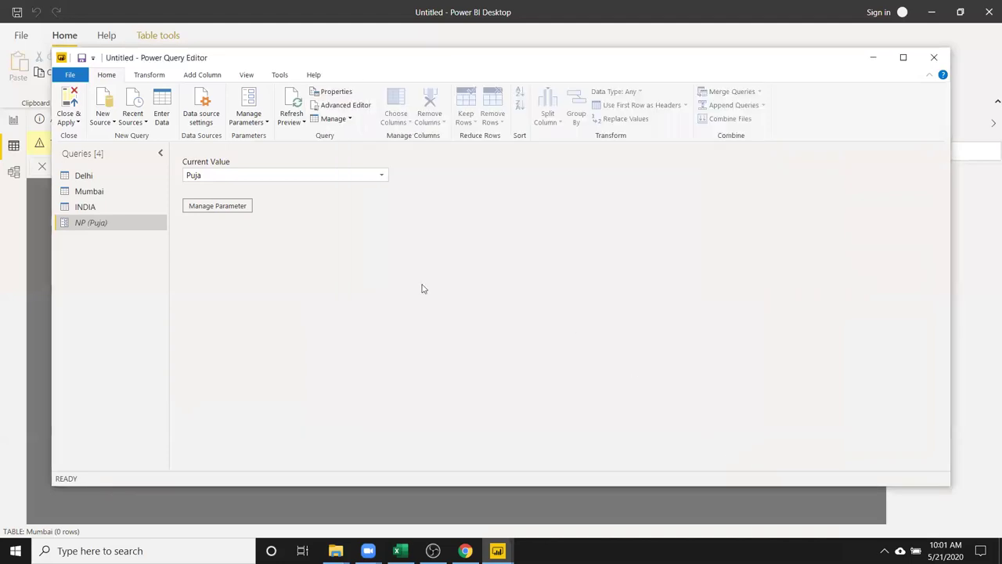
- Delete the NP parameter from the Queries pane
right_click(118, 227)
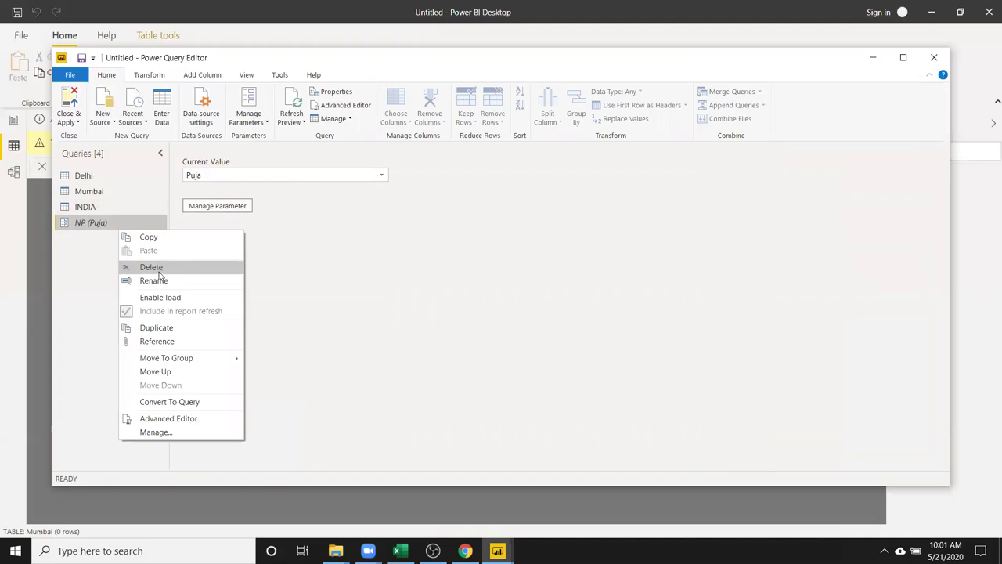
click(158, 270)
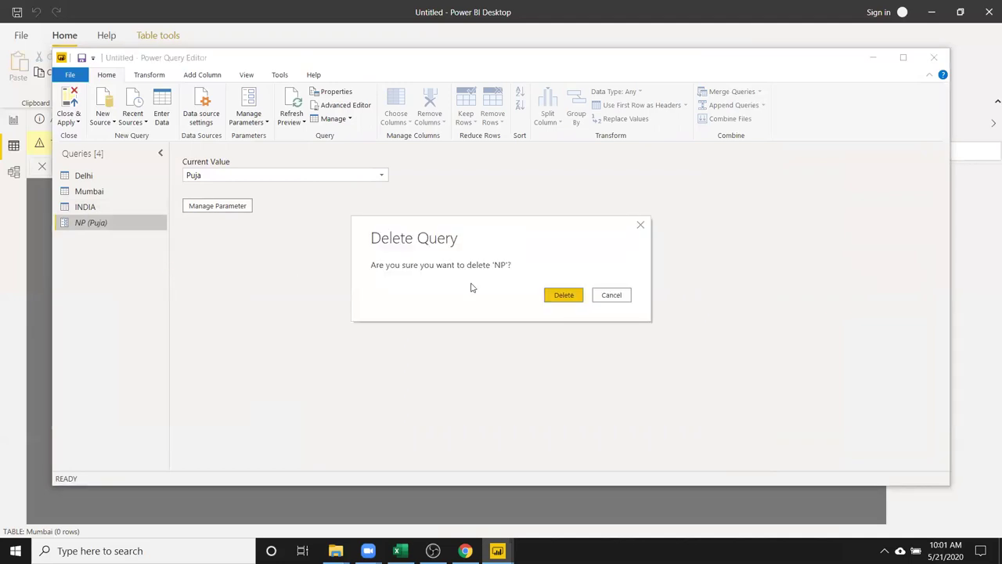
click(561, 295)
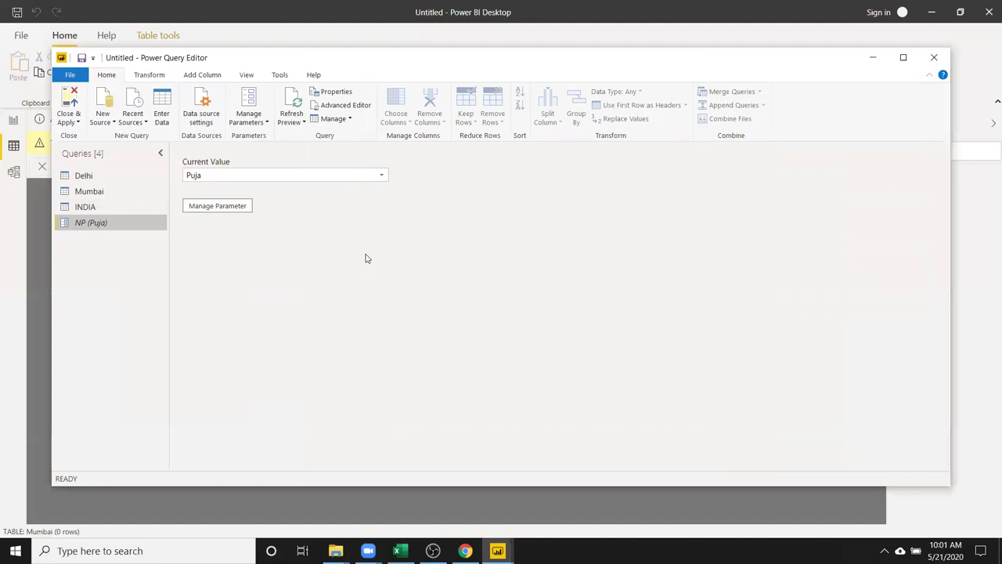
- Check the Manage Parameters dropdown, then show the INDIA query's 8-column table
click(267, 122)
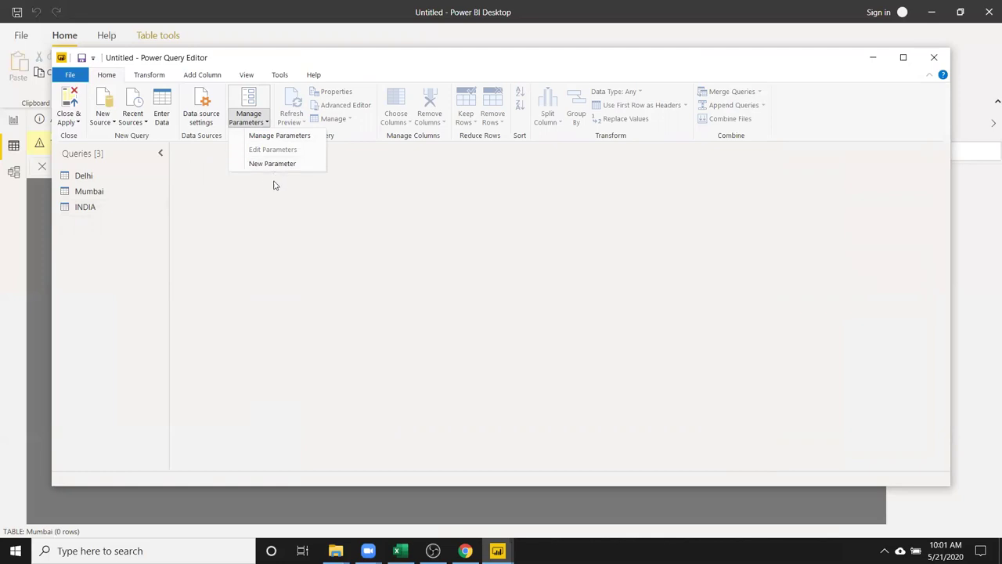
click(369, 239)
click(262, 128)
click(384, 210)
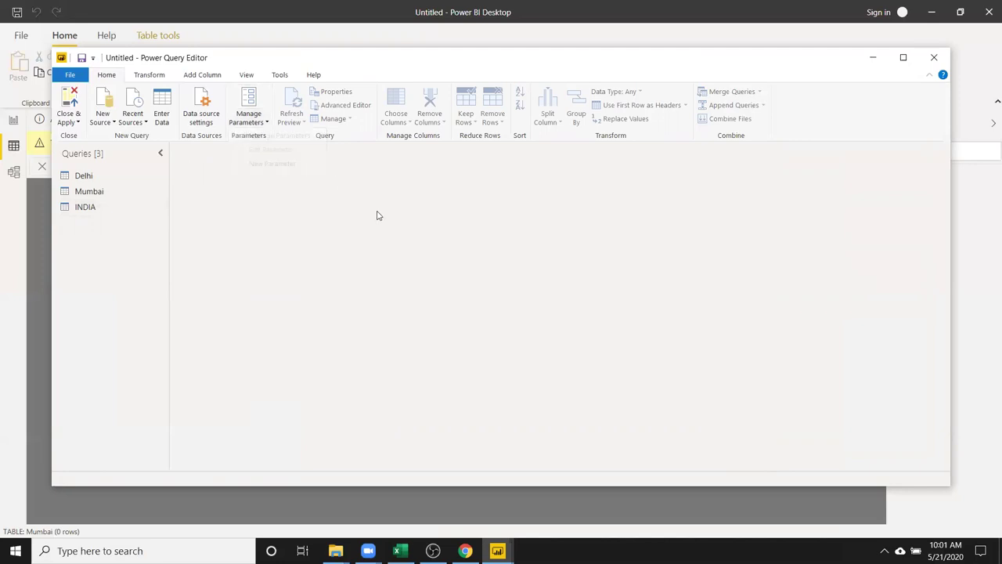
click(86, 207)
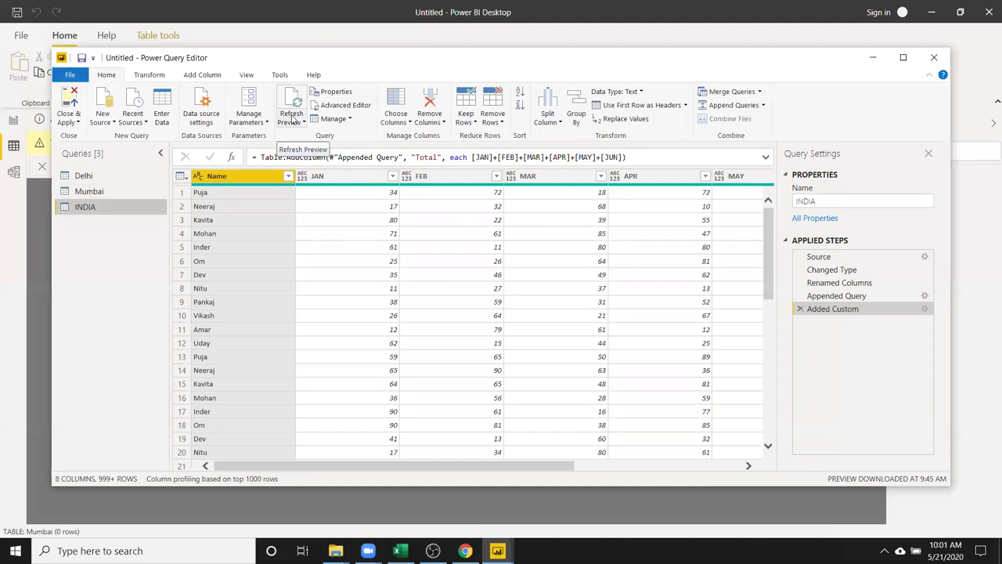
click(399, 245)
click(328, 92)
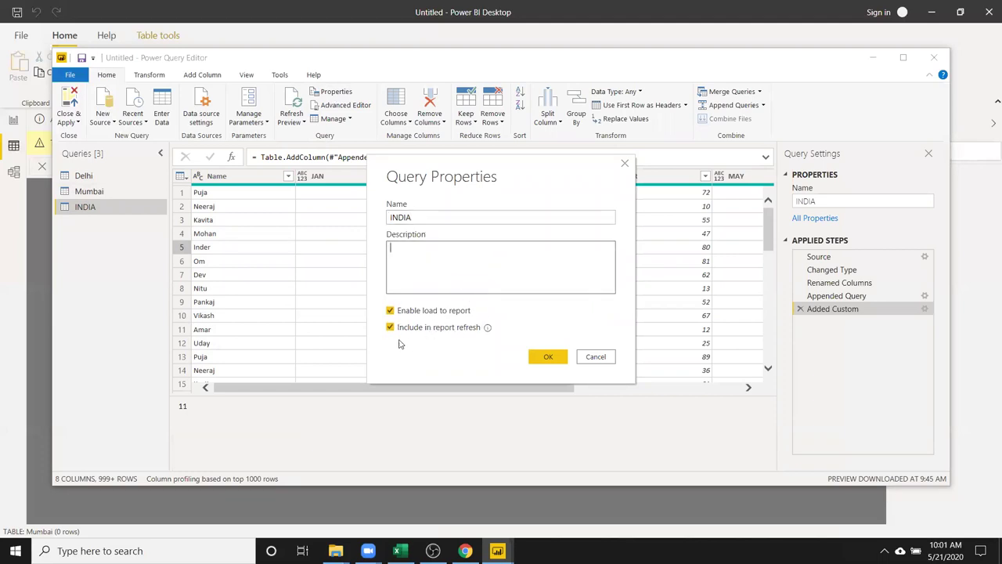
click(581, 360)
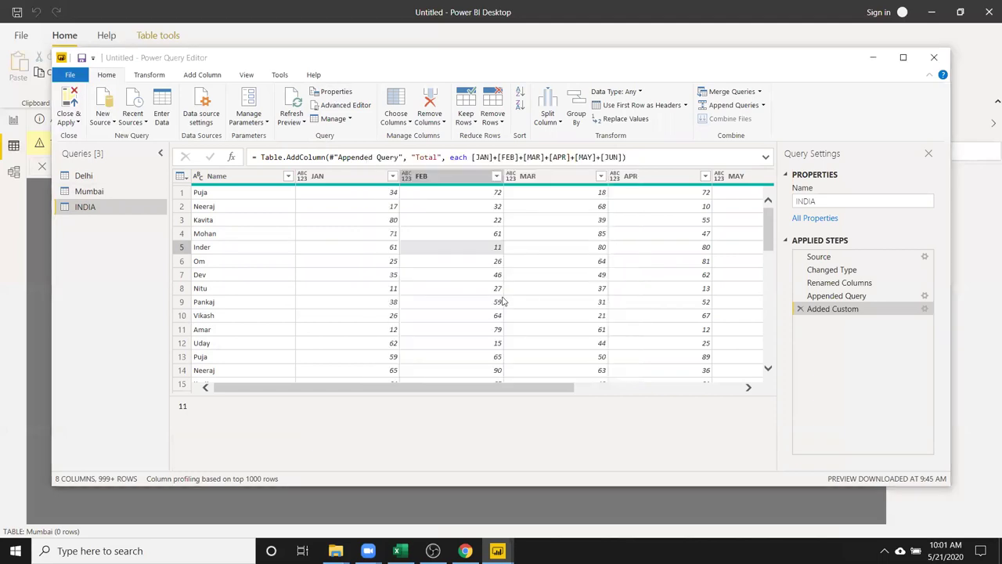
click(350, 105)
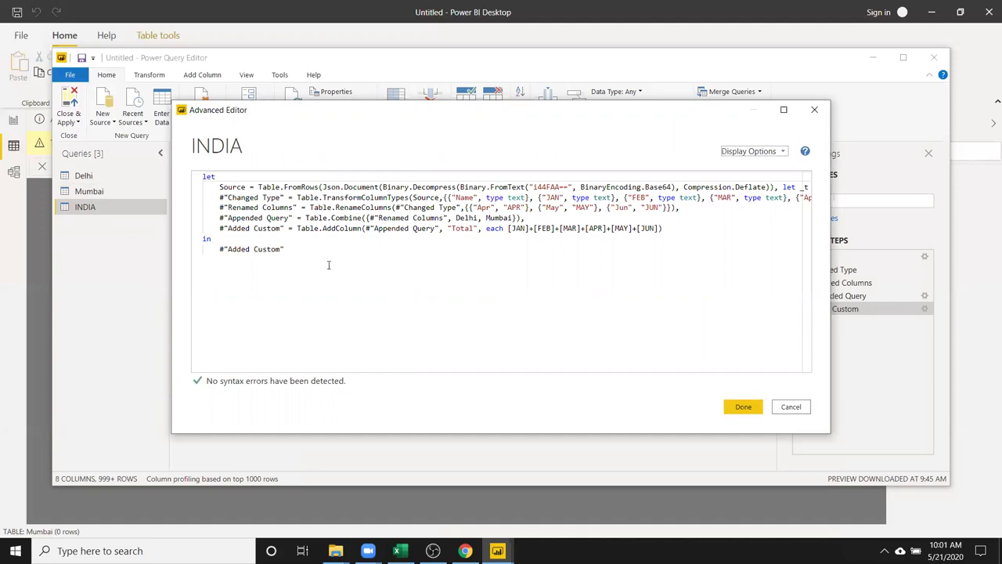
drag(211, 296, 191, 219)
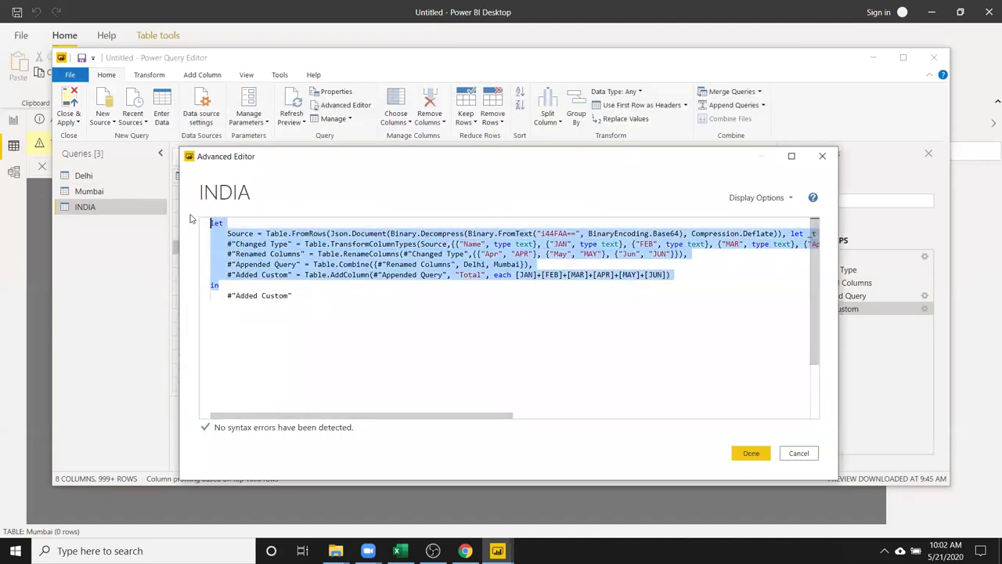
click(274, 274)
click(258, 231)
mouse_move(266, 232)
mouse_down()
mouse_move(302, 232)
mouse_move(331, 288)
mouse_up()
click(324, 326)
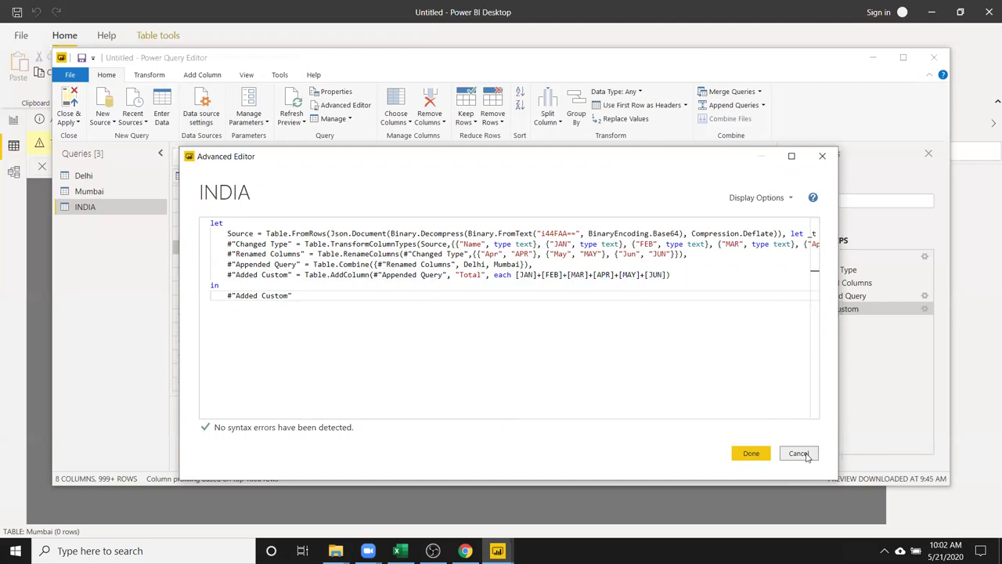
click(806, 456)
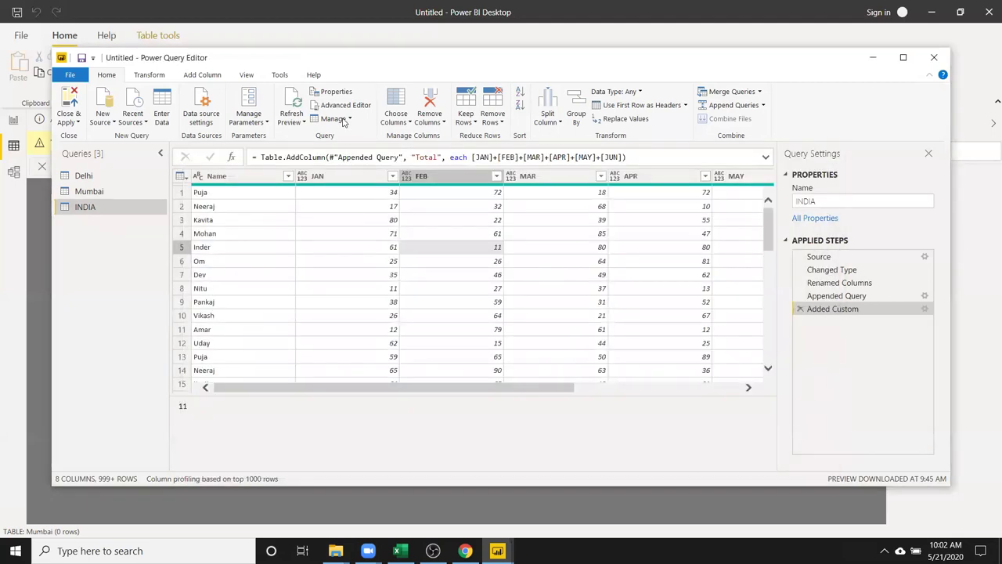
click(342, 119)
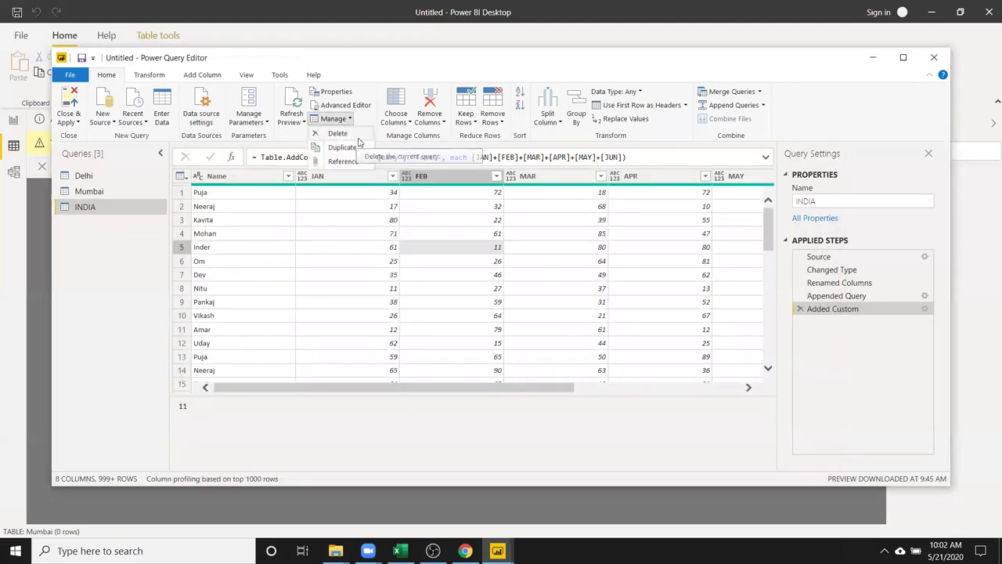
click(357, 163)
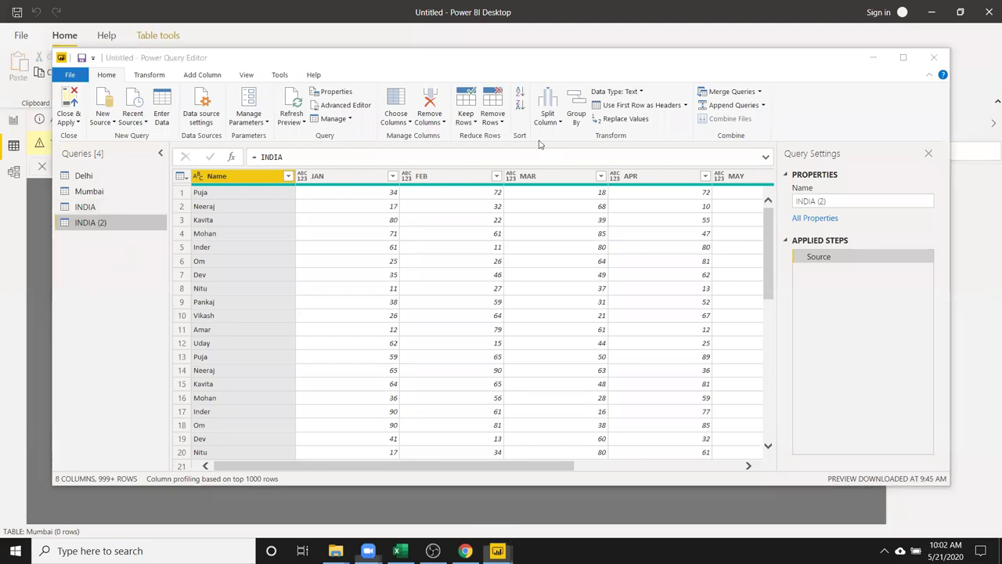
click(345, 235)
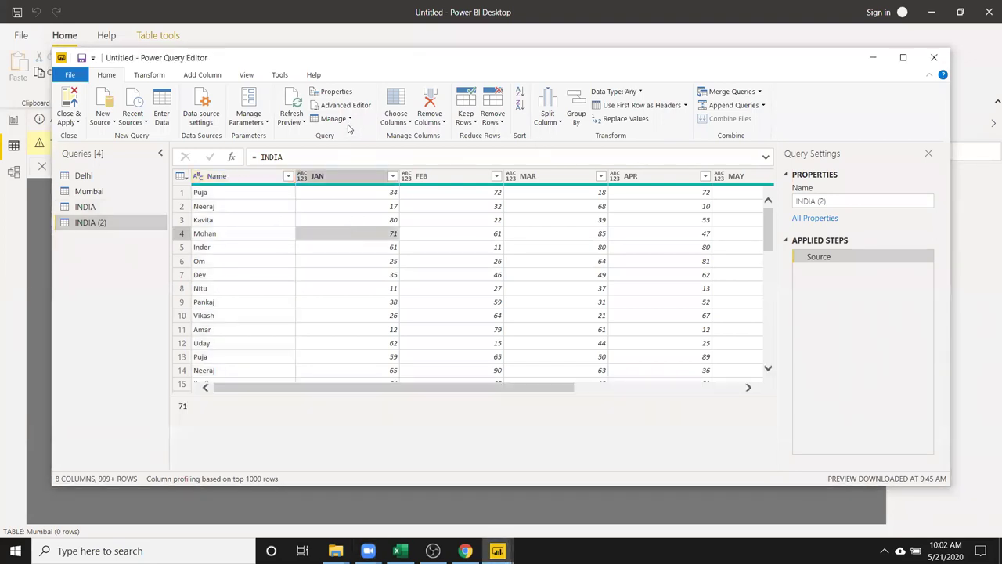
click(348, 121)
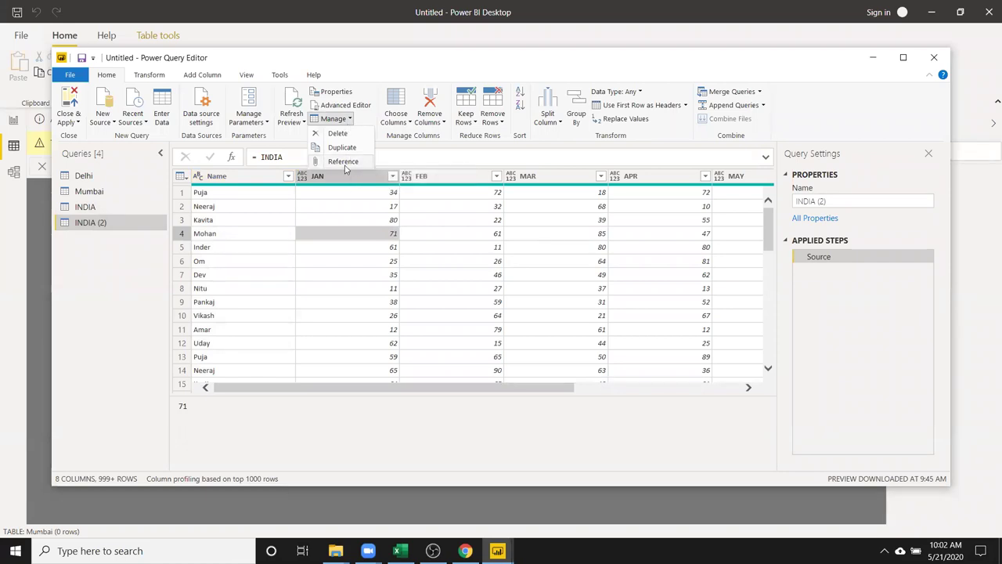
click(105, 221)
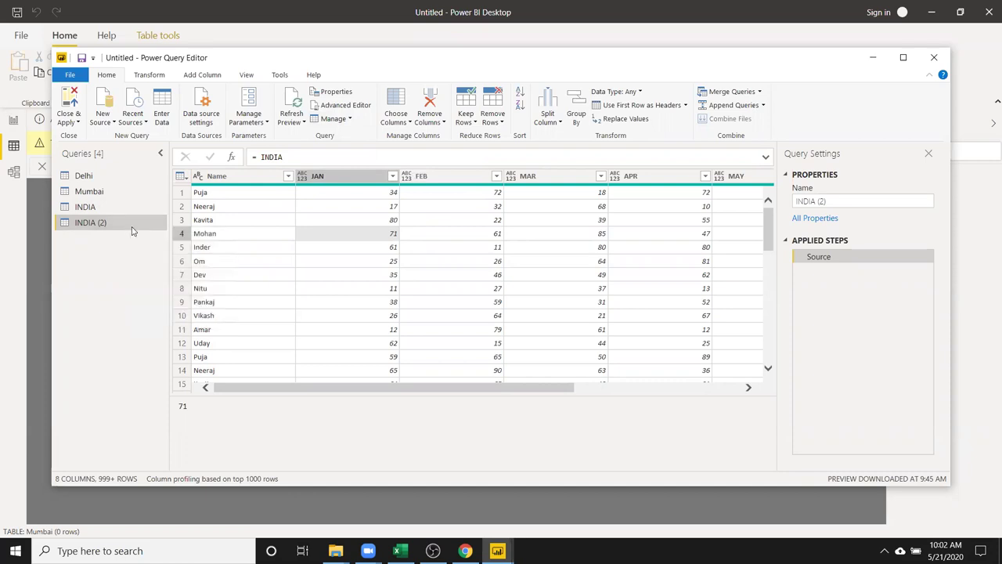
right_click(131, 231)
click(164, 264)
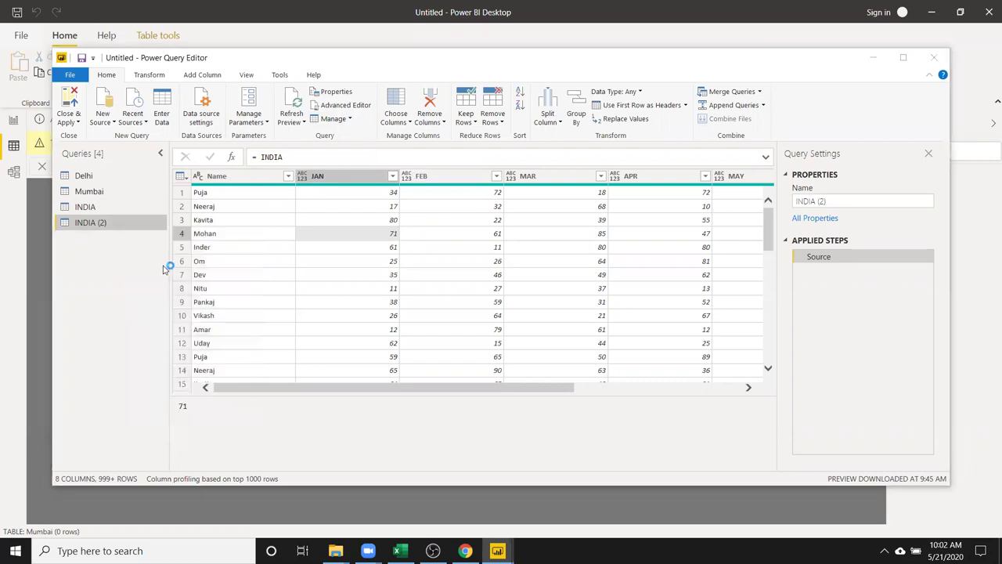
click(562, 296)
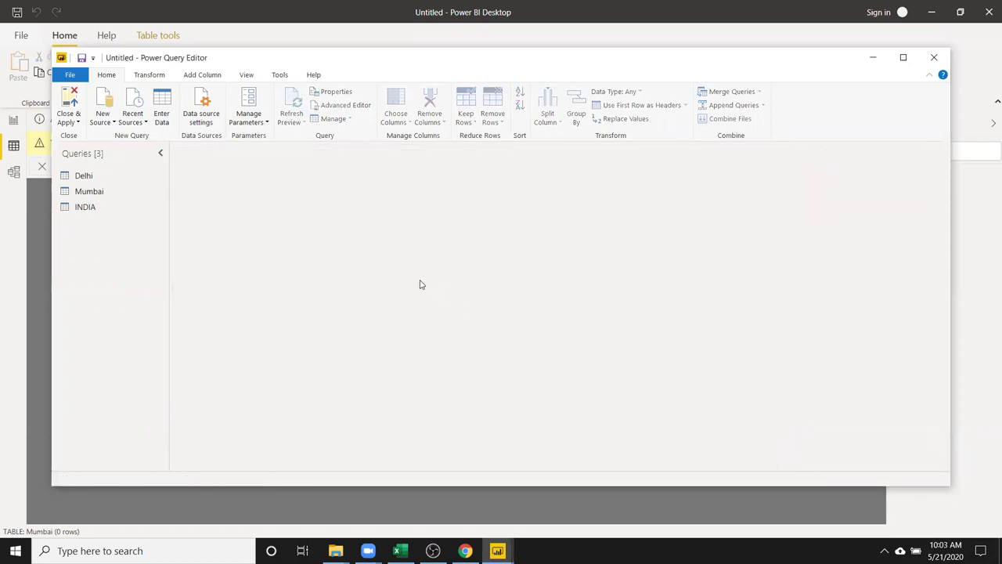
- Use Choose Columns on INDIA to keep only the Name and Total columns
click(90, 213)
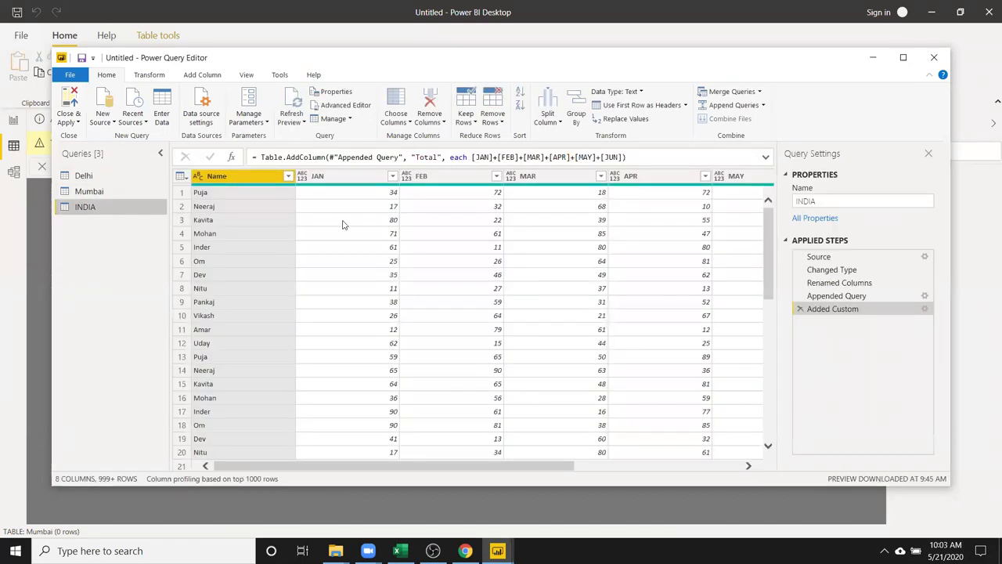
click(410, 122)
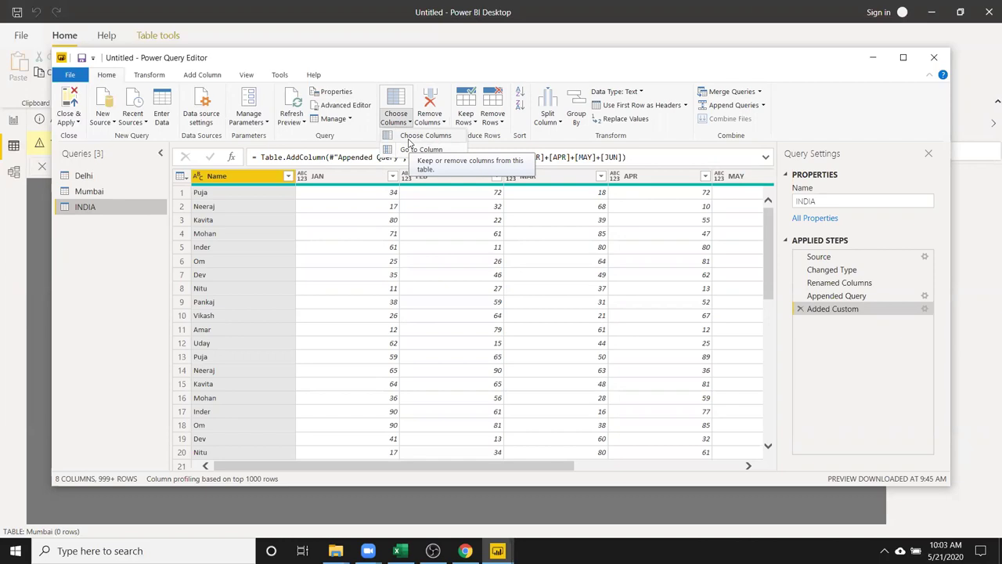
click(409, 138)
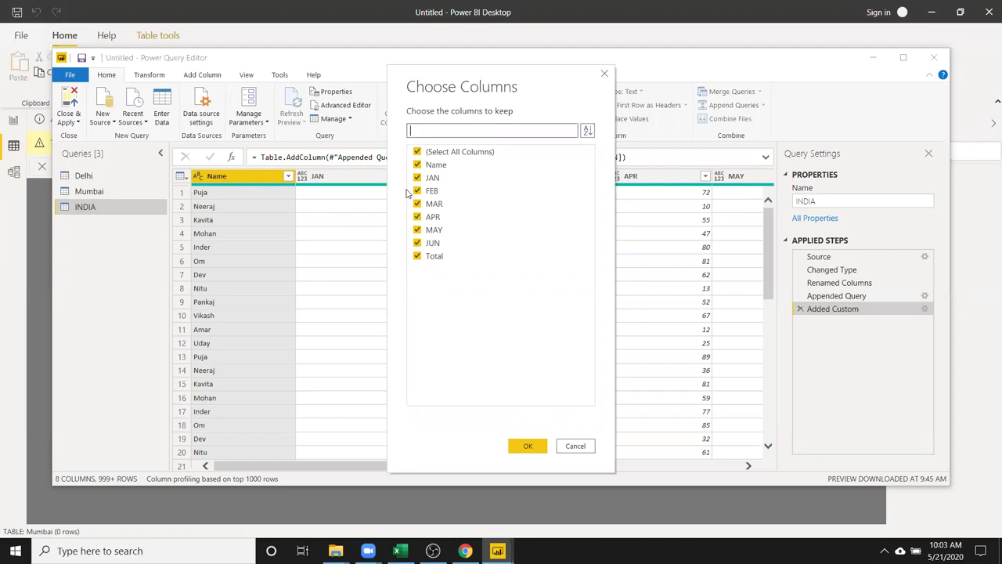
click(417, 178)
click(417, 191)
click(417, 203)
click(416, 217)
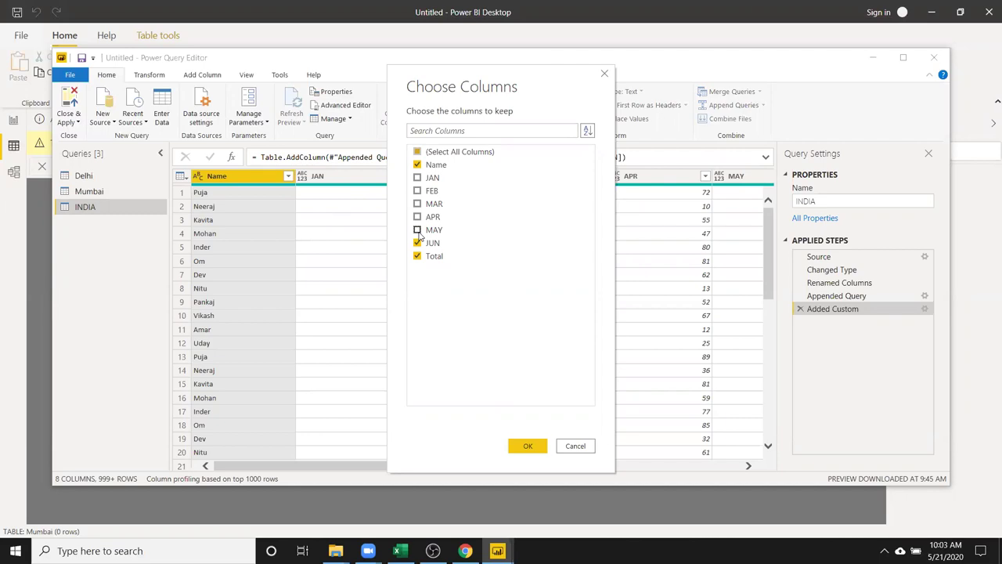
click(527, 445)
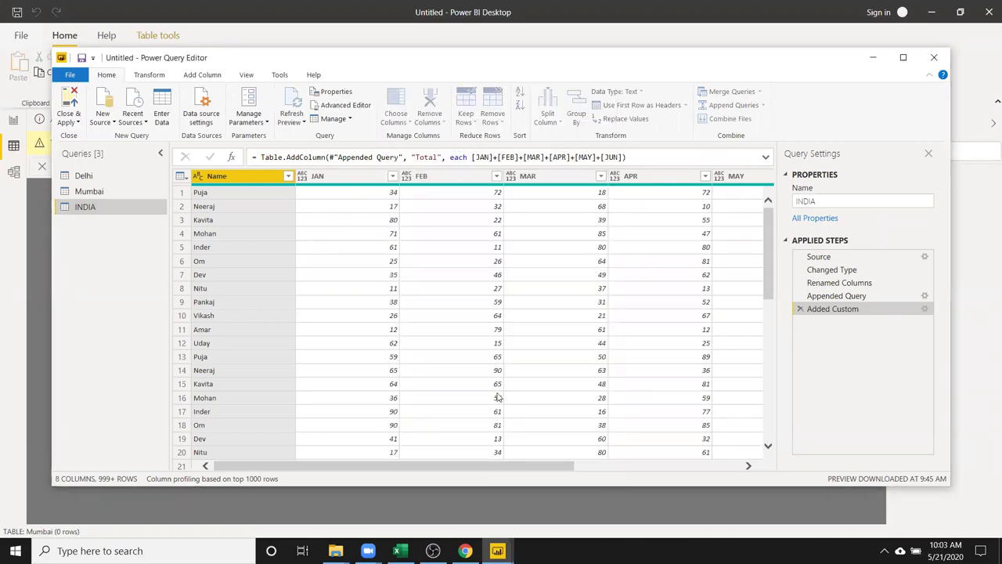
- Reopen Choose Columns and add JAN, FEB, MAR, APR, MAY and JUN back
click(336, 248)
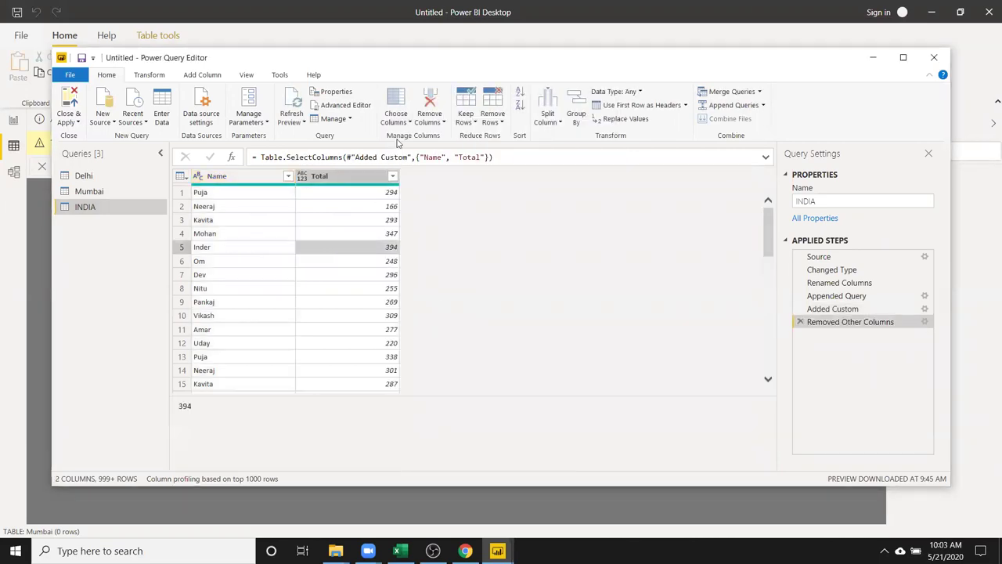
click(403, 122)
click(404, 138)
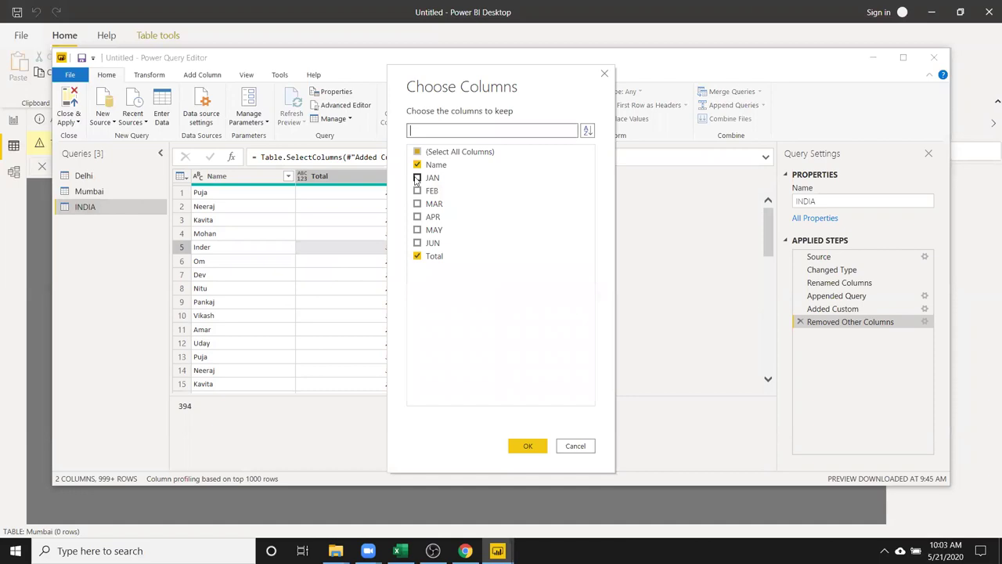
click(417, 178)
click(417, 190)
click(416, 203)
click(416, 216)
click(417, 229)
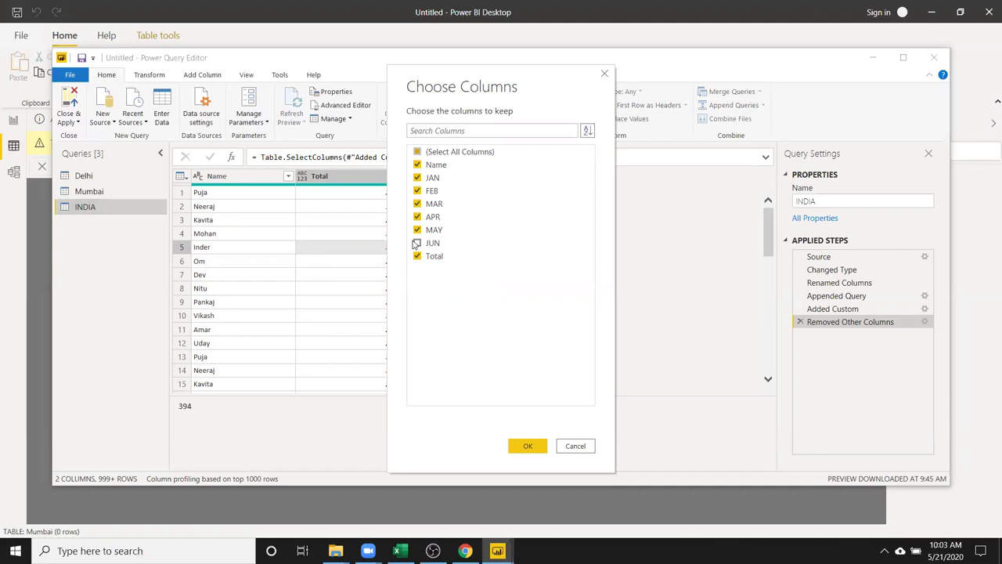
click(417, 243)
key(Return)
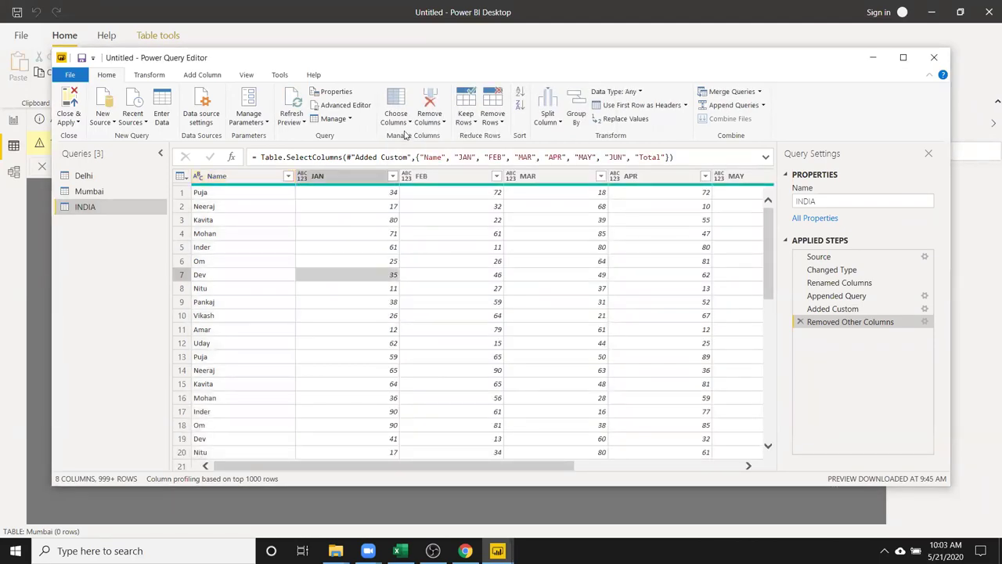
- Browse the INDIA table, jumping to the APR column, then bring up the Keep Rows options
click(407, 122)
click(422, 157)
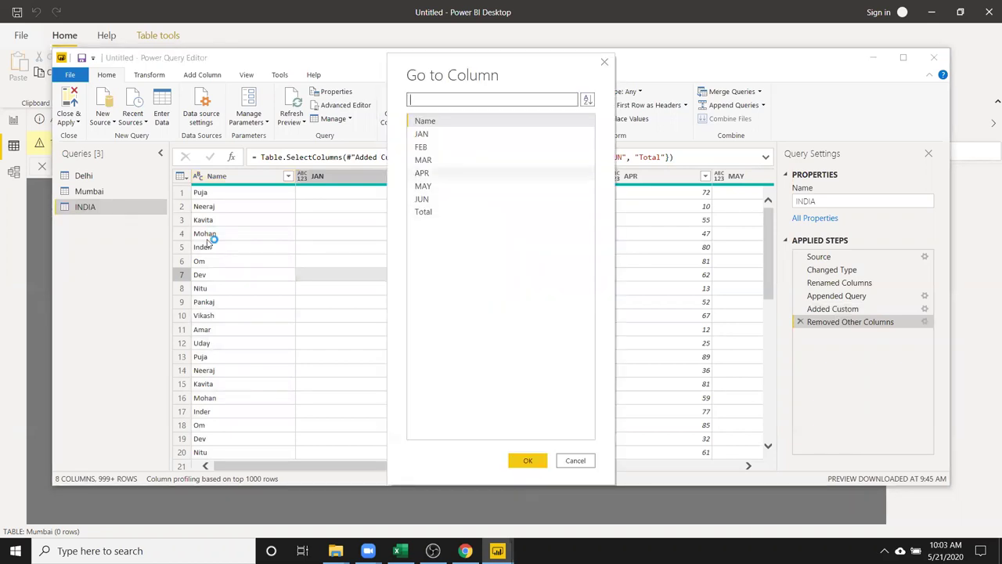
click(422, 172)
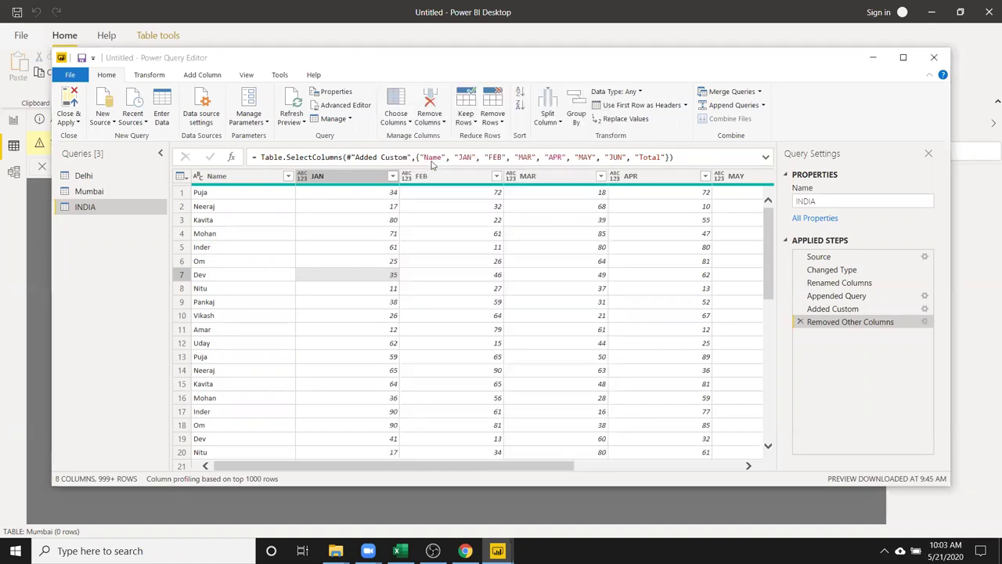
click(552, 274)
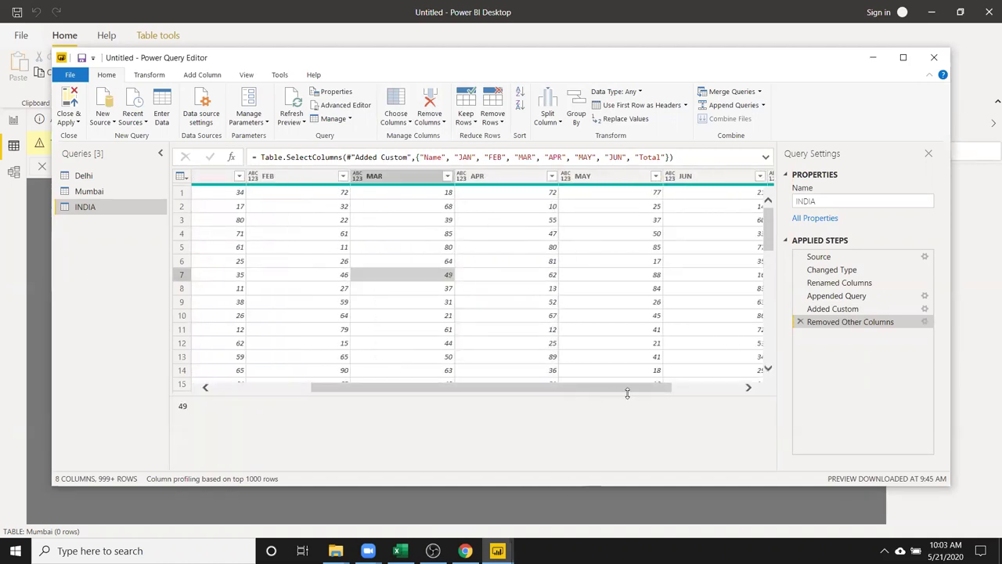
drag(627, 391, 627, 393)
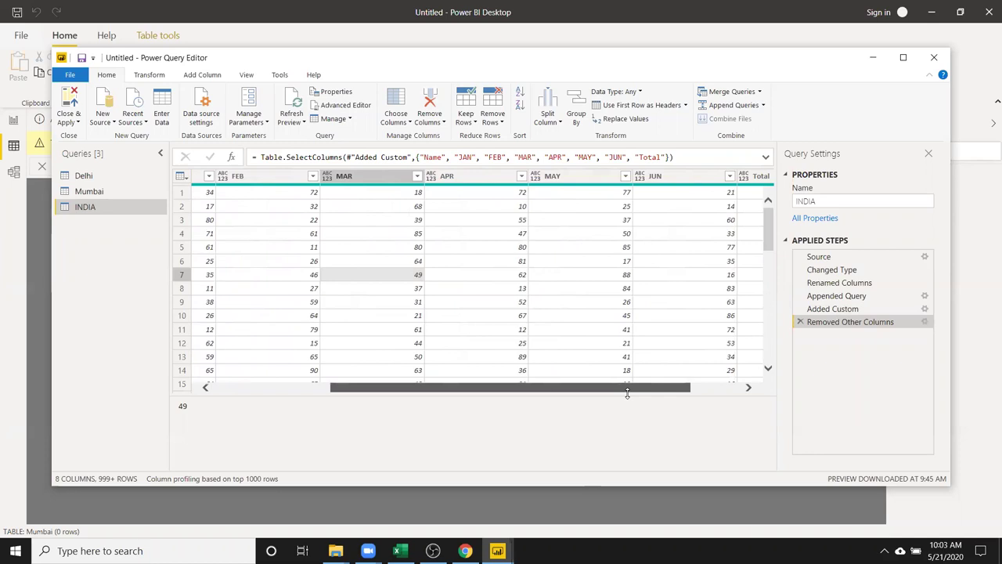
drag(627, 391, 656, 391)
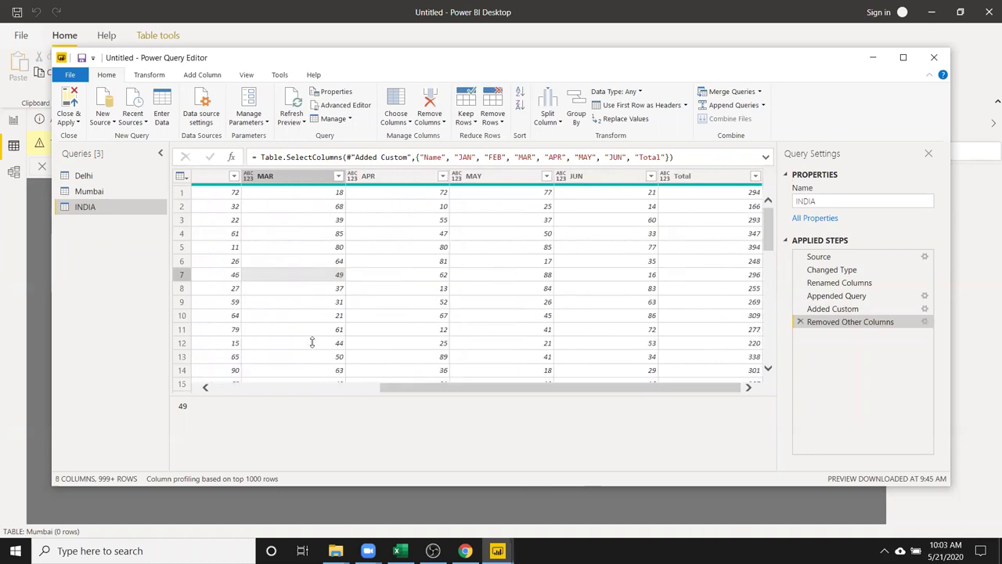
click(501, 260)
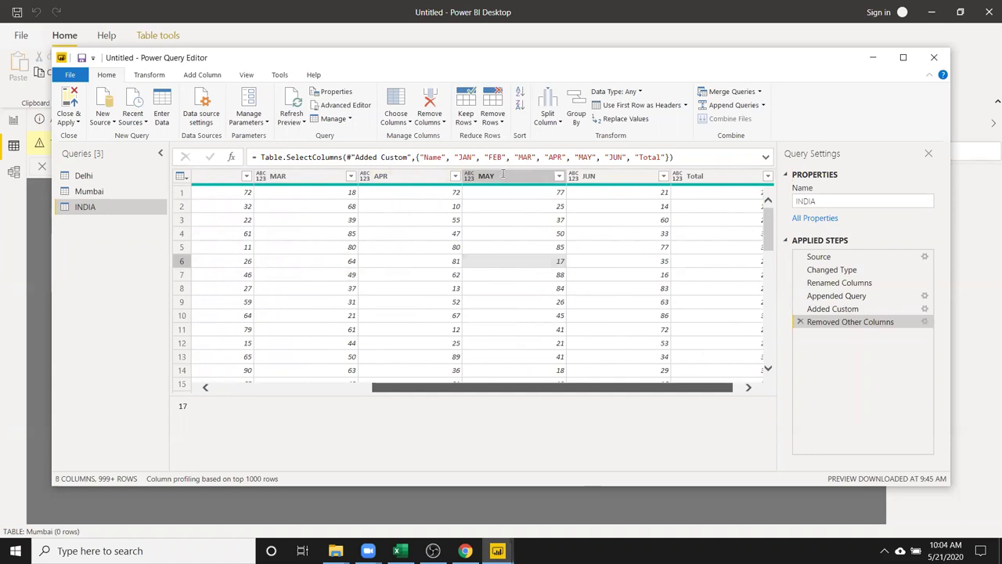
scroll(503, 175, left, 5)
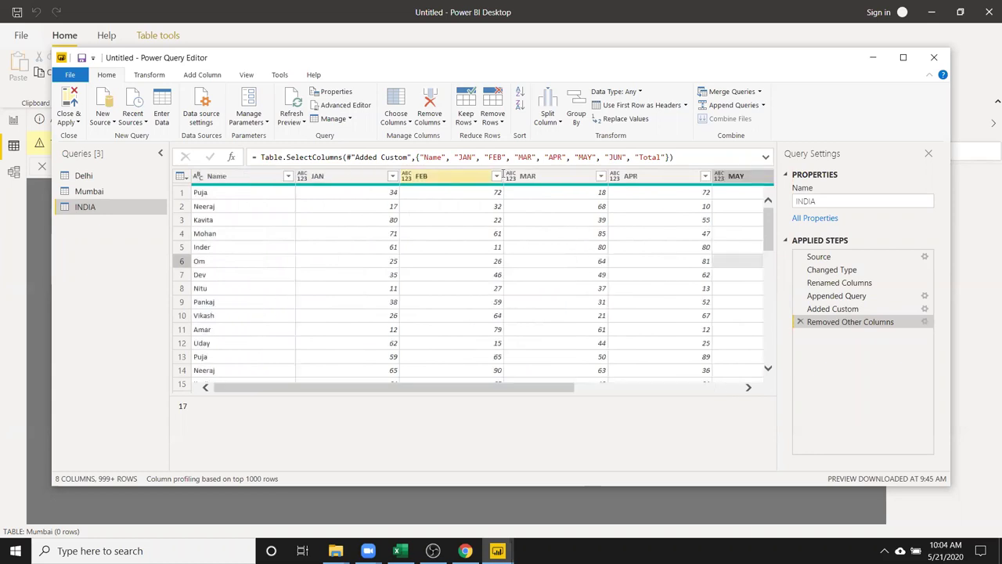
click(469, 121)
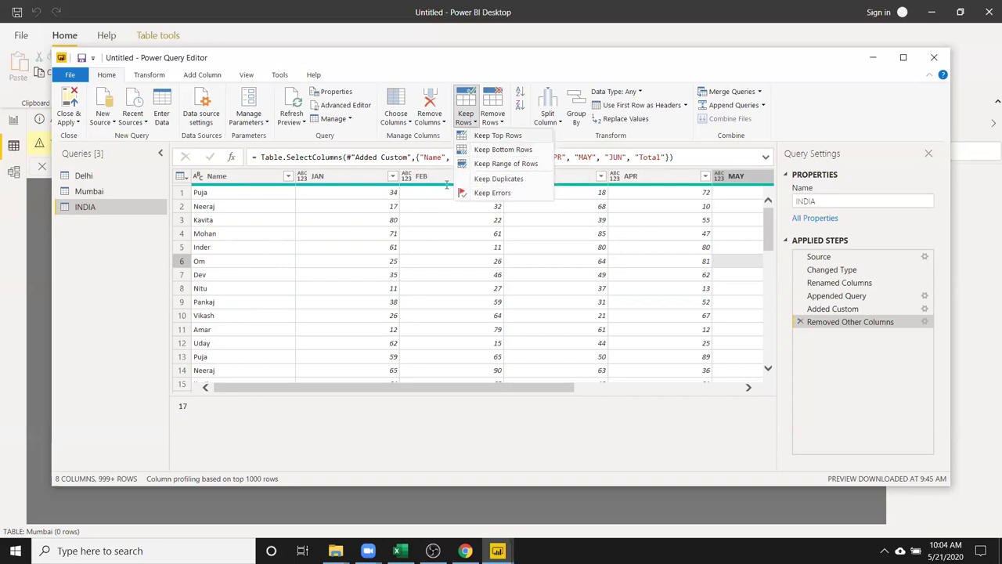
- Keep only the top 1 row of INDIA, then keep duplicates
click(467, 135)
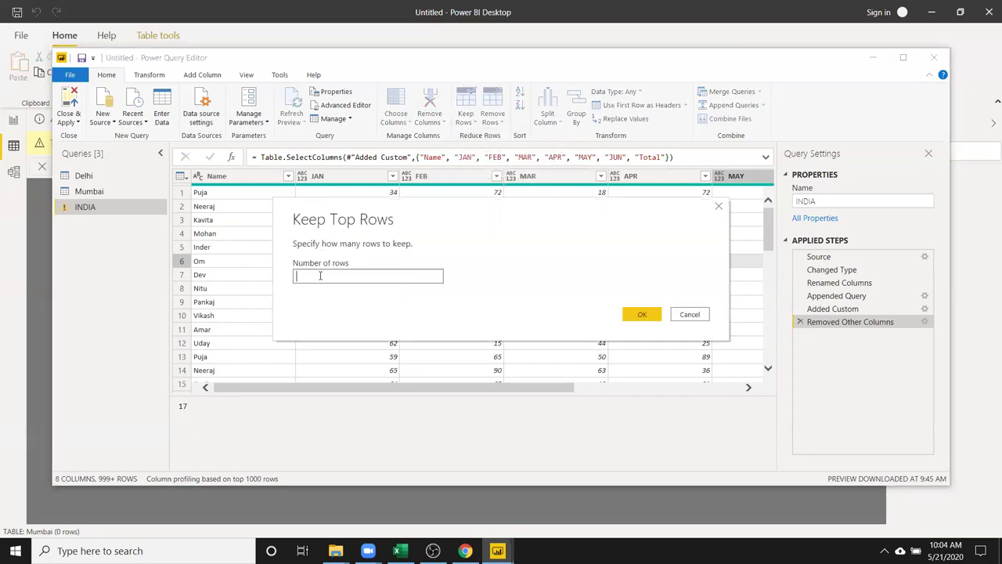
click(642, 313)
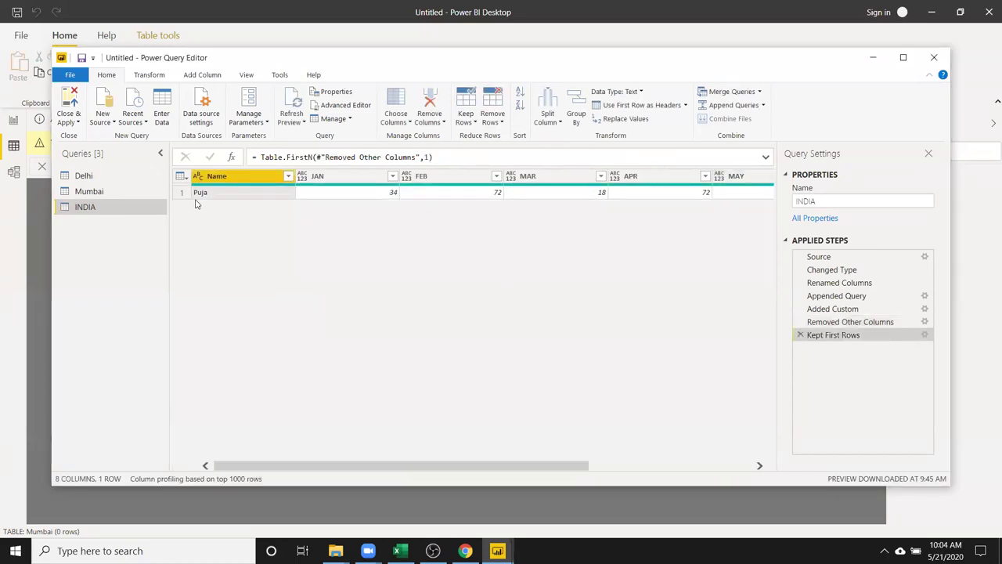
click(179, 194)
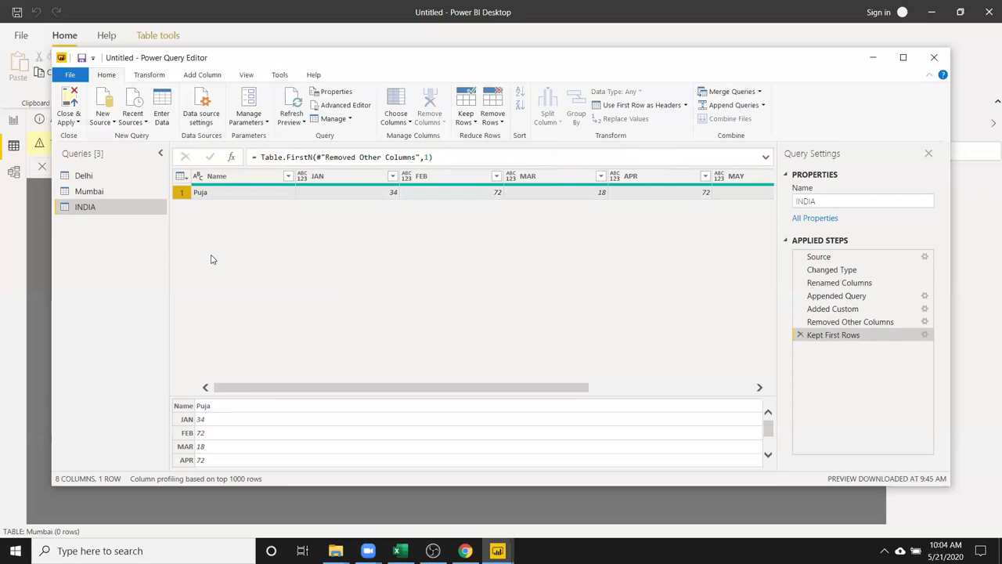
click(465, 122)
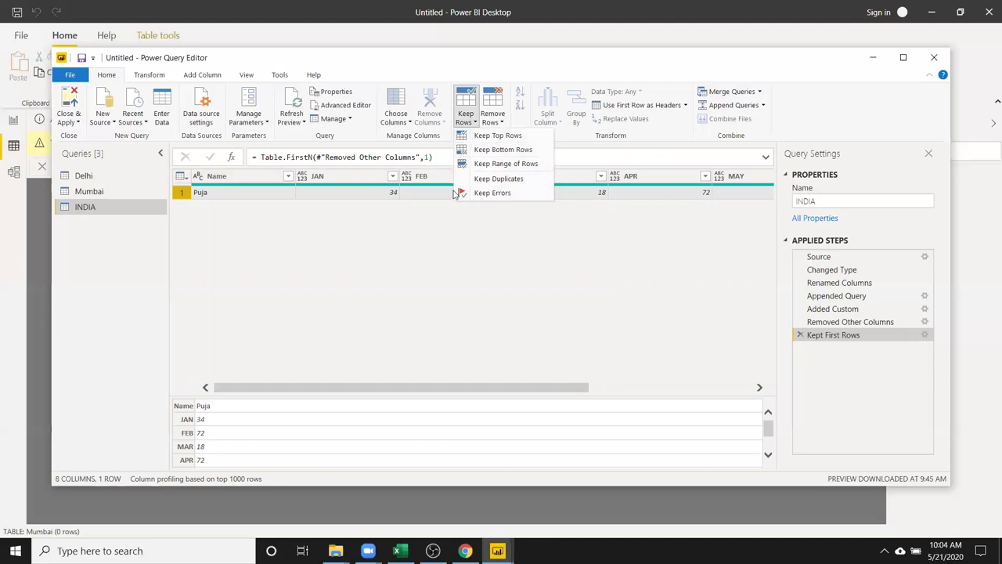
click(469, 179)
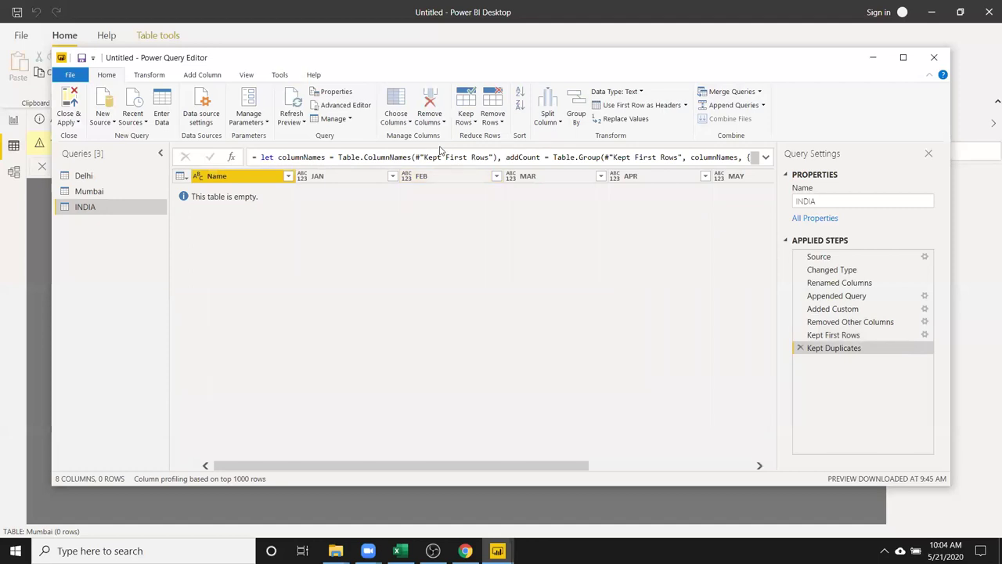
- Keep the top 1200 rows, then keep duplicates again, leaving 0 rows
click(467, 124)
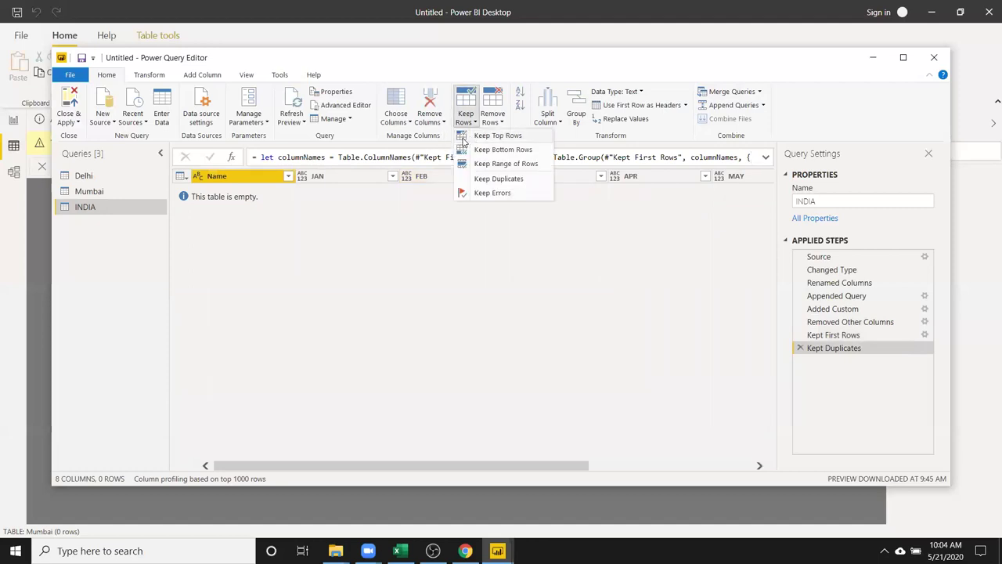
click(493, 135)
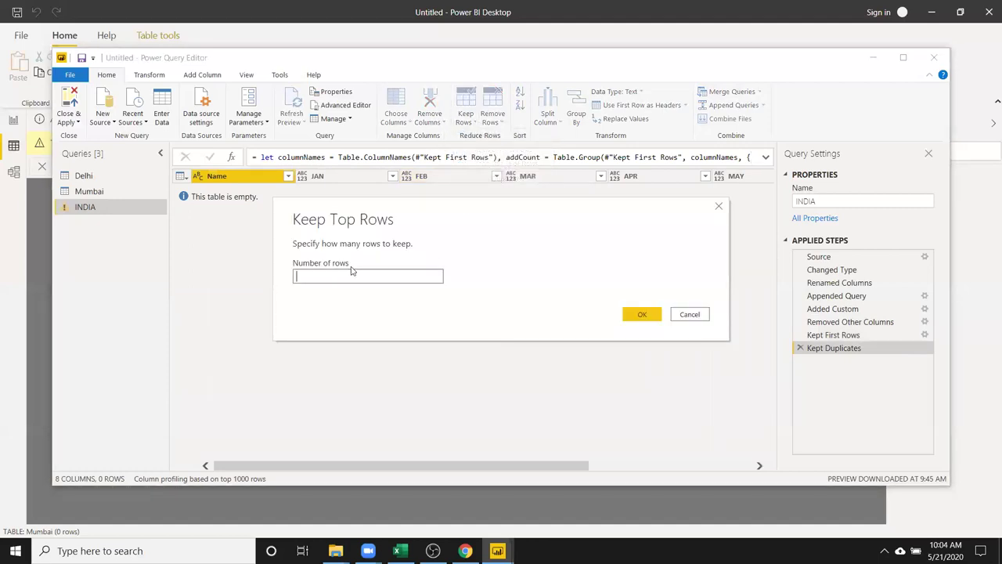
text(1200)
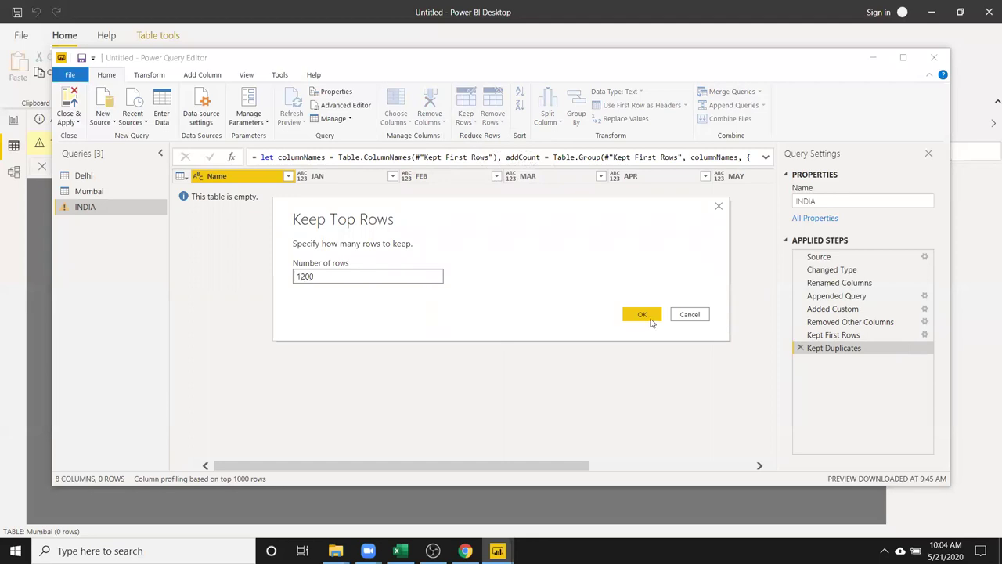
click(644, 314)
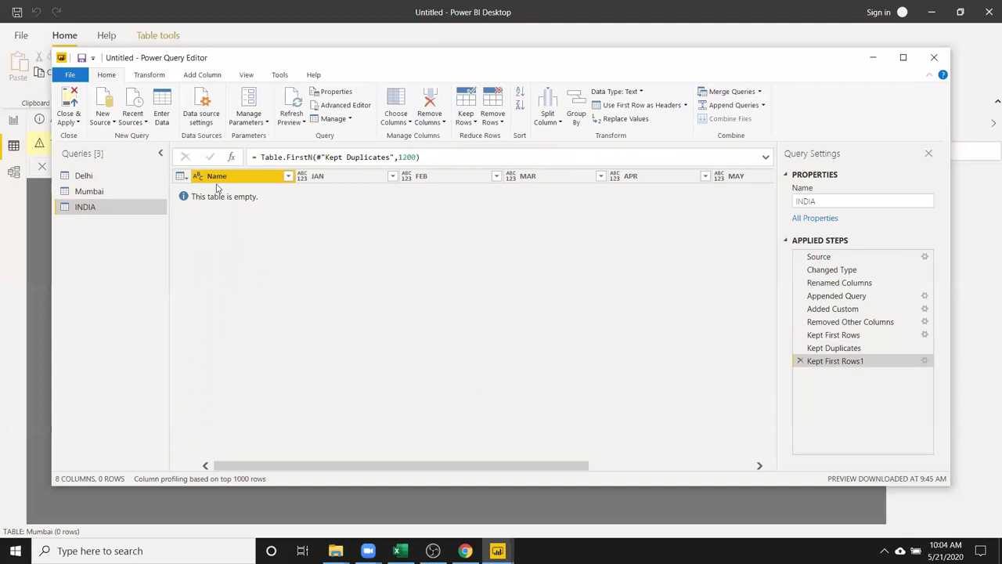
click(467, 124)
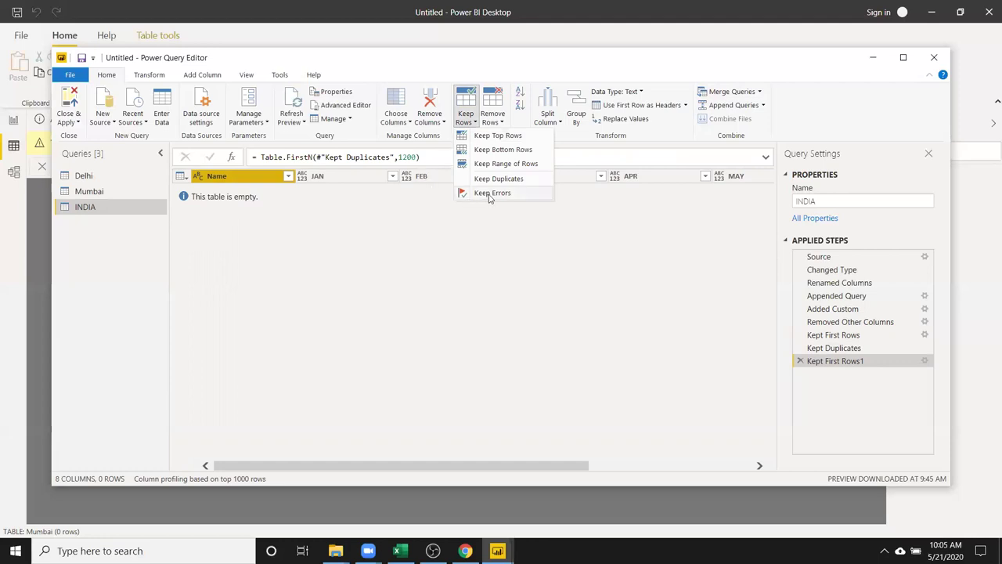
click(470, 179)
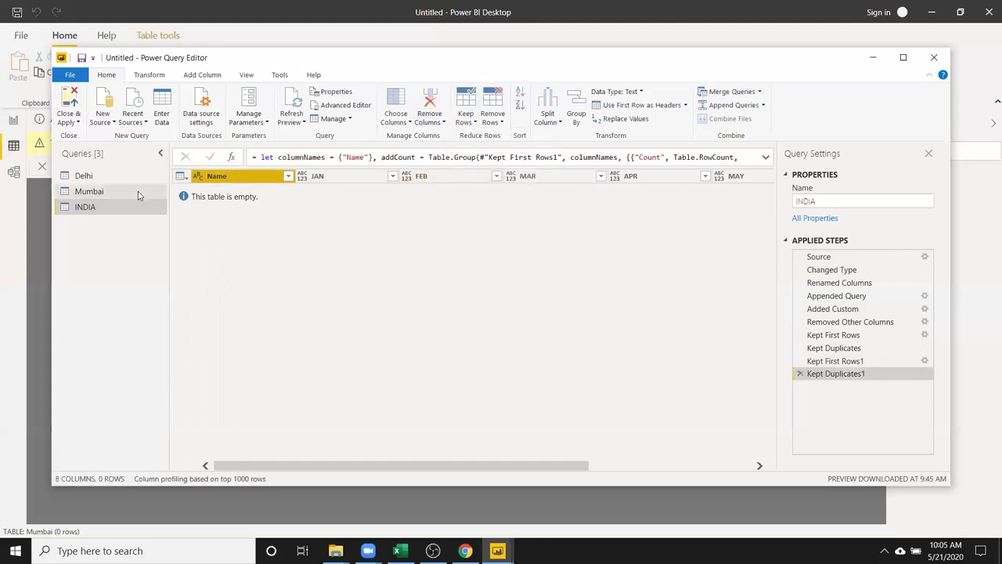
- Delete Kept Duplicates1, Kept First Rows1, Kept Duplicates and Kept First Rows from INDIA's Applied Steps
click(130, 196)
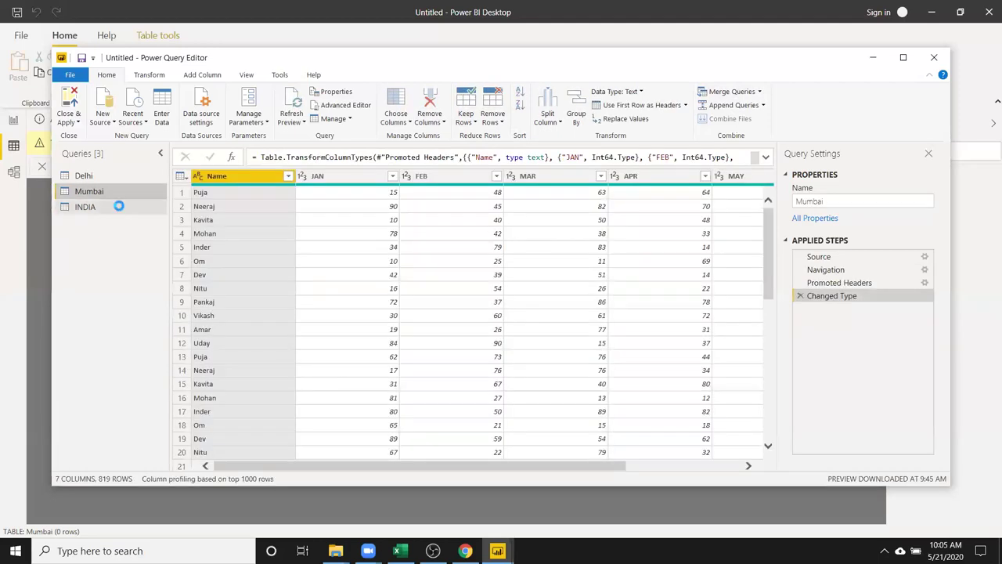
click(119, 208)
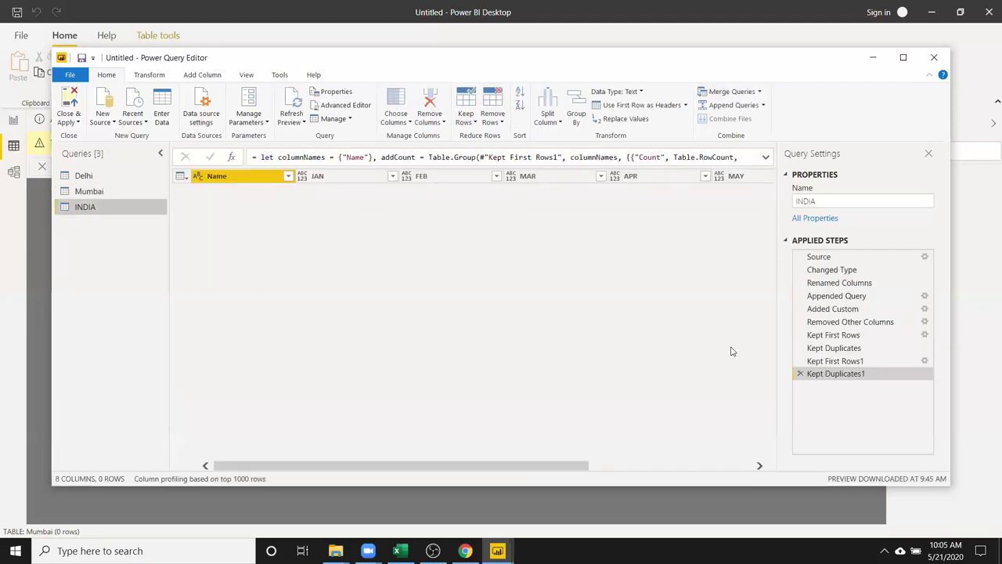
right_click(828, 373)
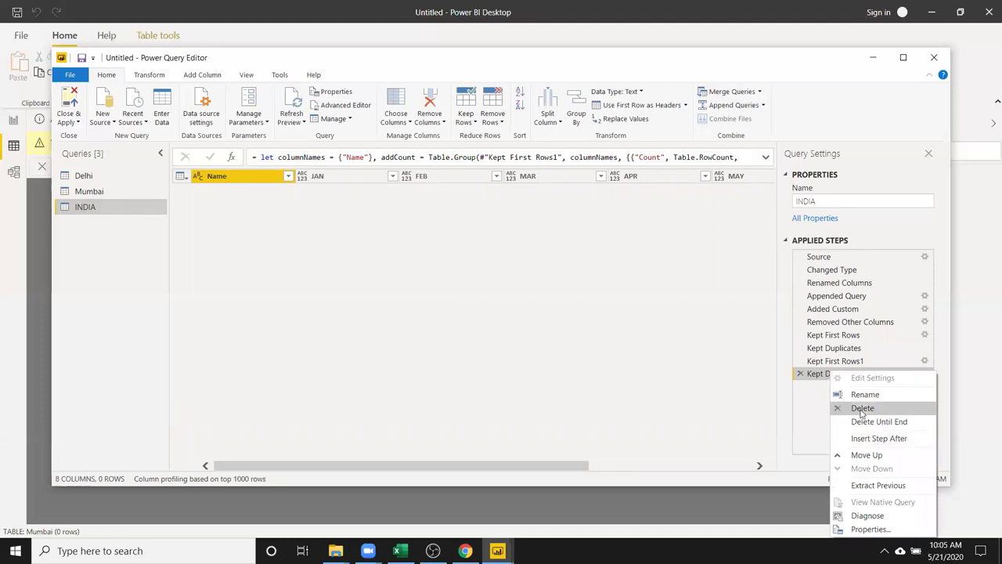
click(862, 408)
right_click(832, 371)
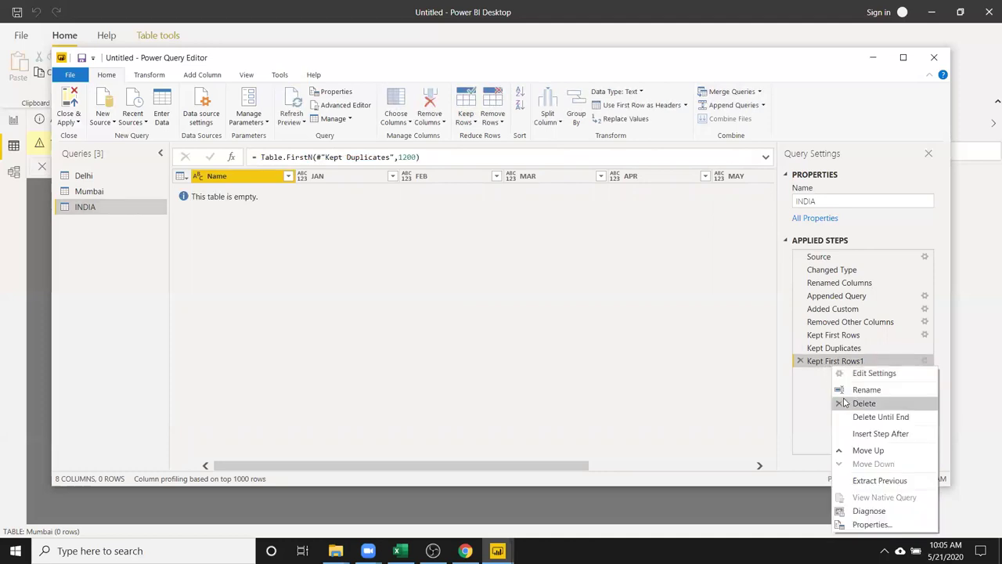
click(852, 401)
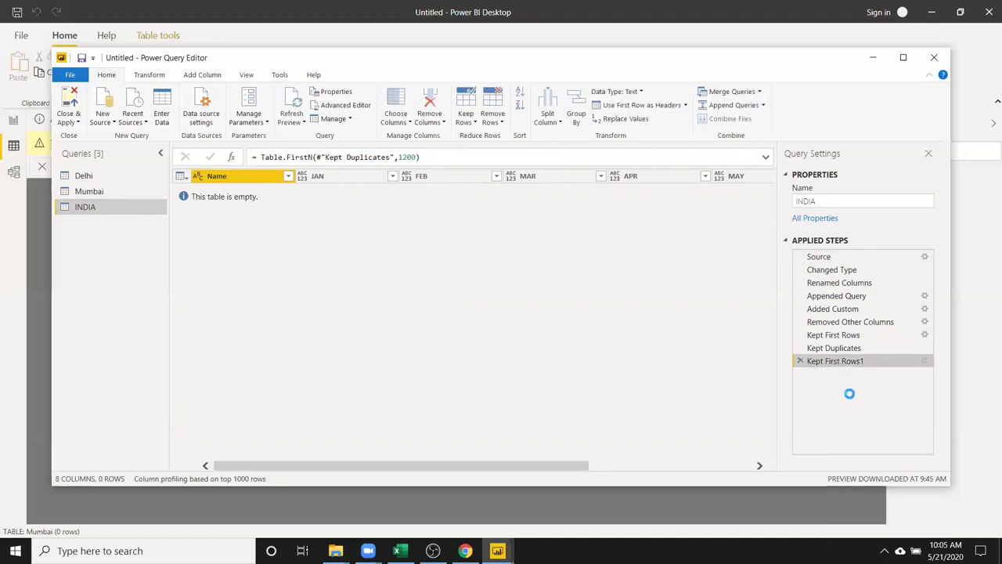
right_click(827, 352)
click(855, 392)
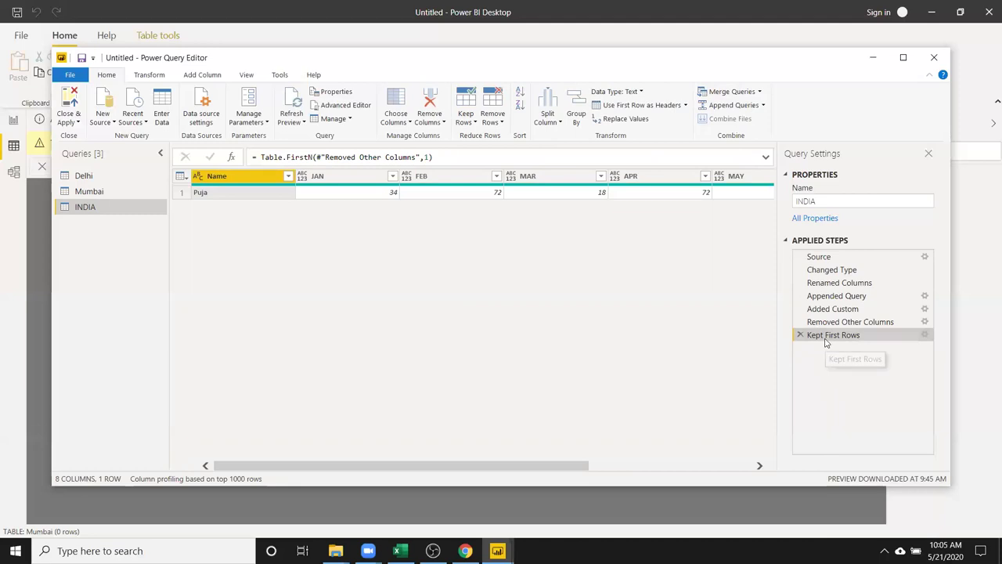
right_click(826, 337)
click(855, 373)
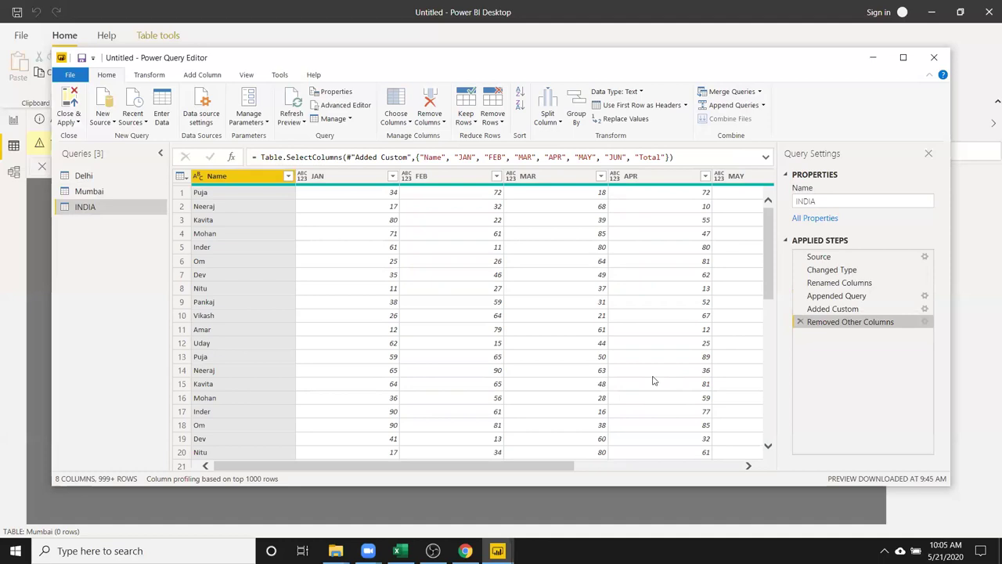
click(634, 287)
click(527, 303)
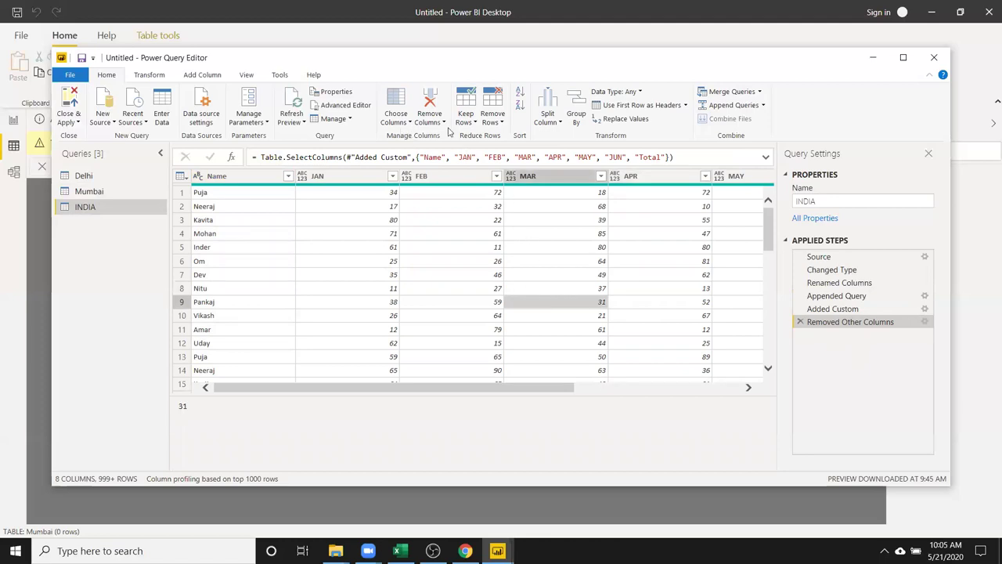
click(481, 232)
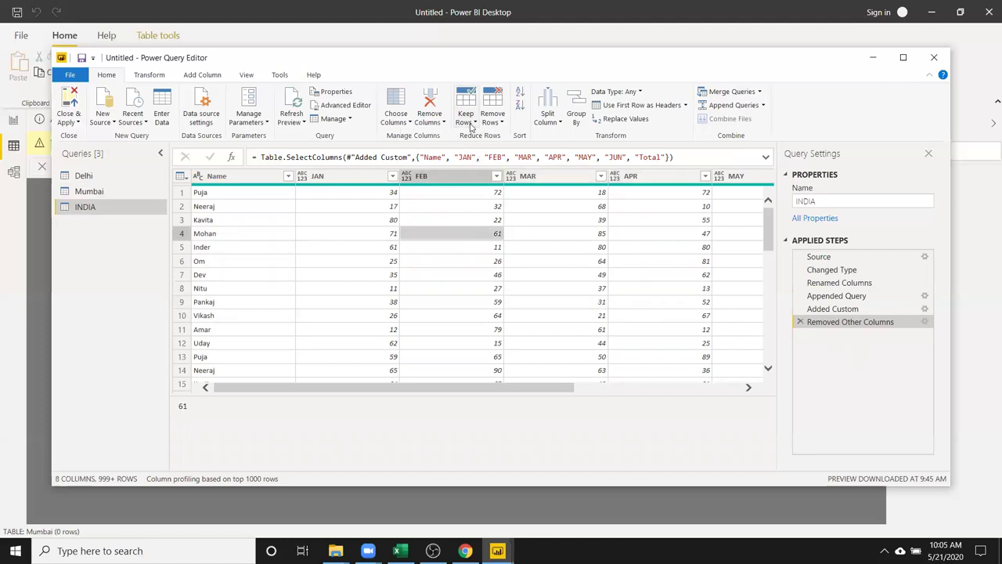
click(486, 126)
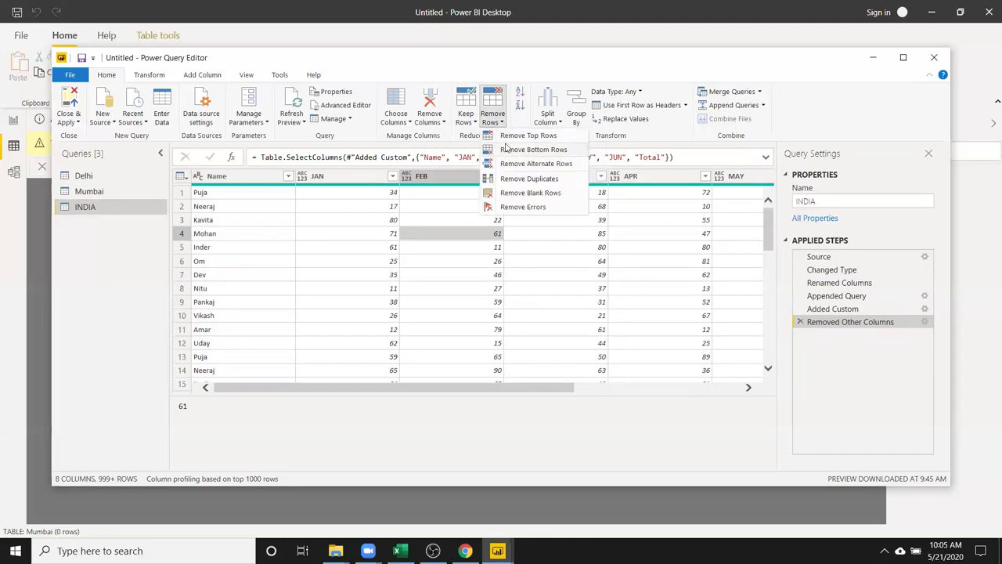
click(466, 118)
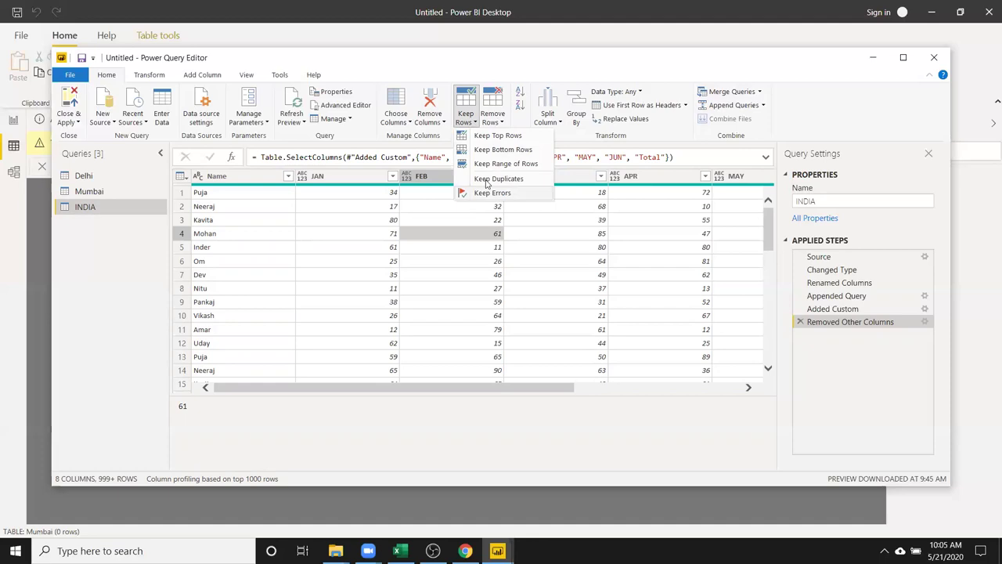
click(491, 119)
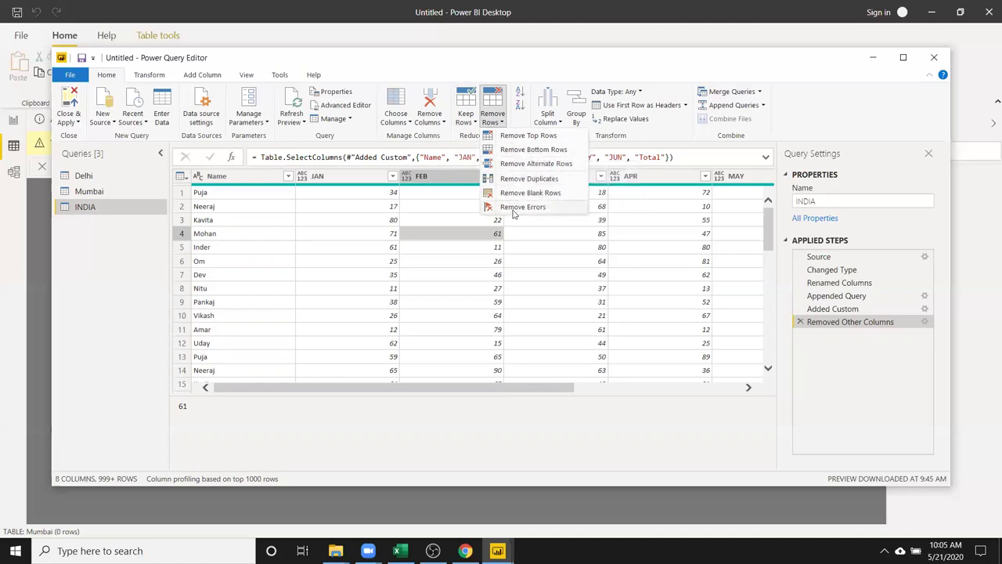
click(454, 288)
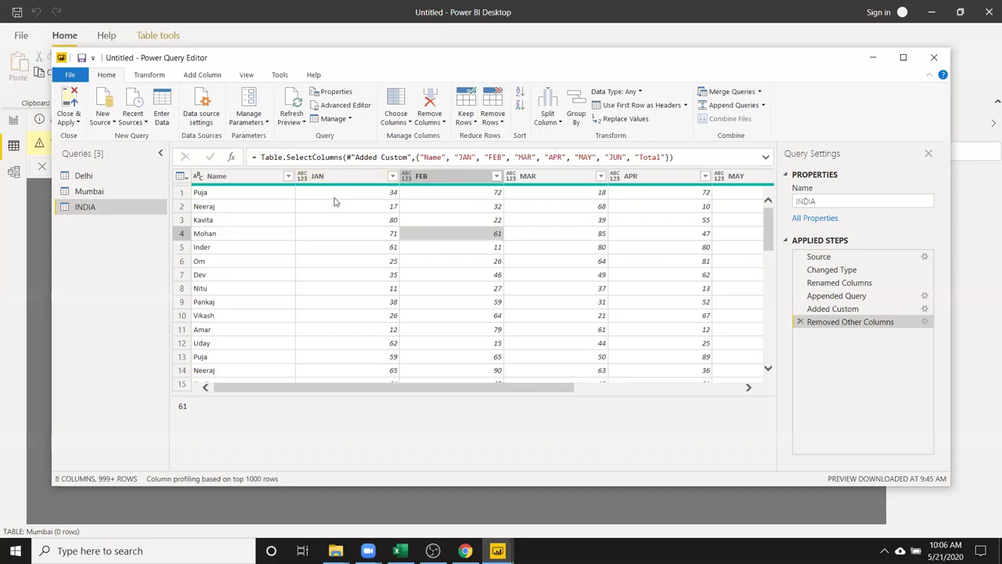
- Glance at the Refresh Preview options, then close the editor with Alt+F4 to apply changes
click(335, 199)
click(297, 119)
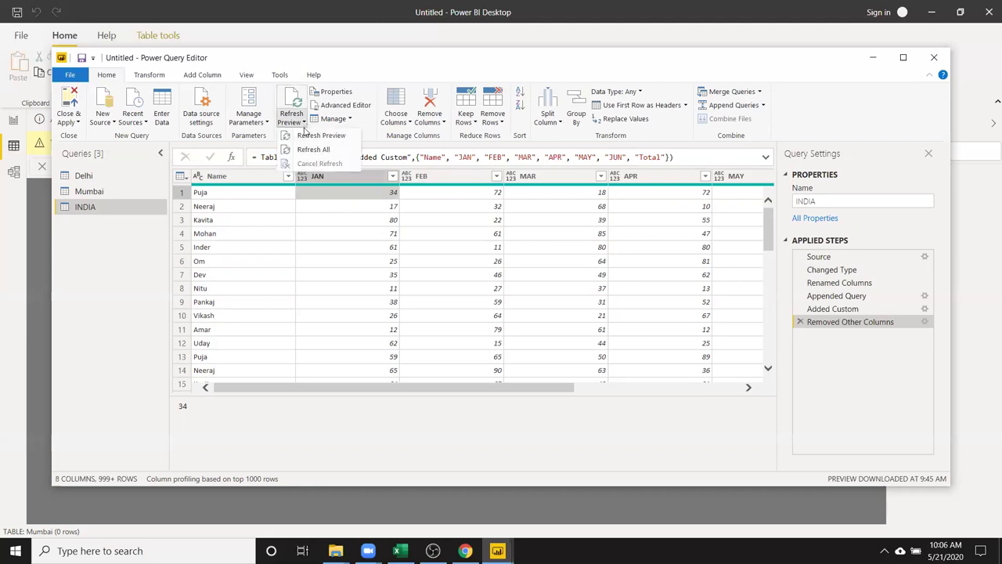
click(478, 224)
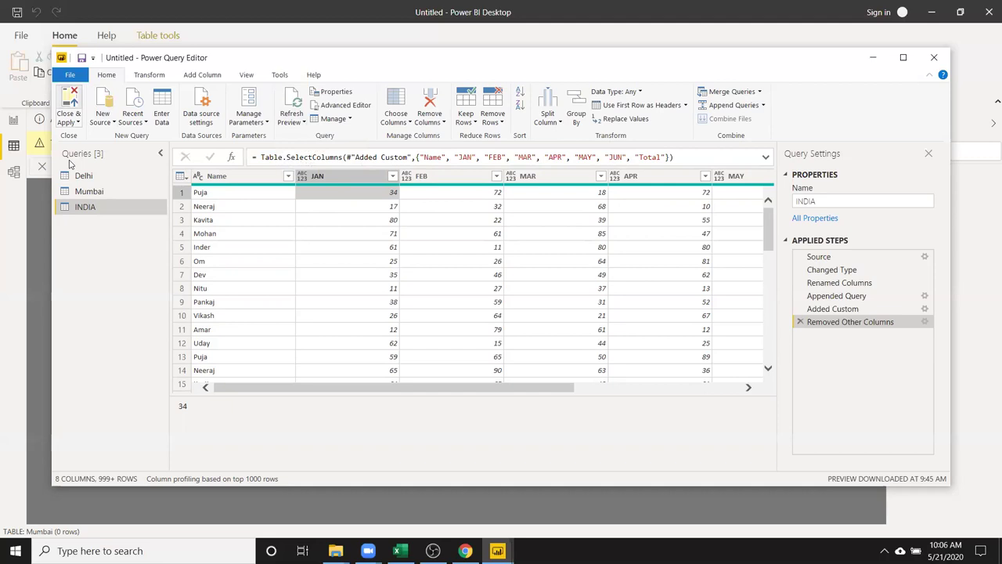
key(alt+F4)
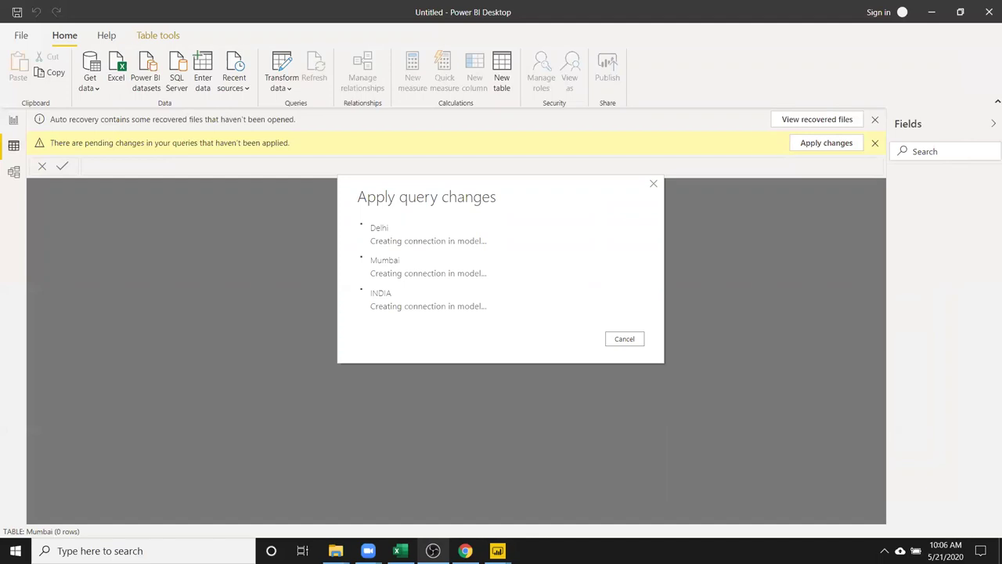
- Bring the OBS recording window forward from the taskbar
click(433, 550)
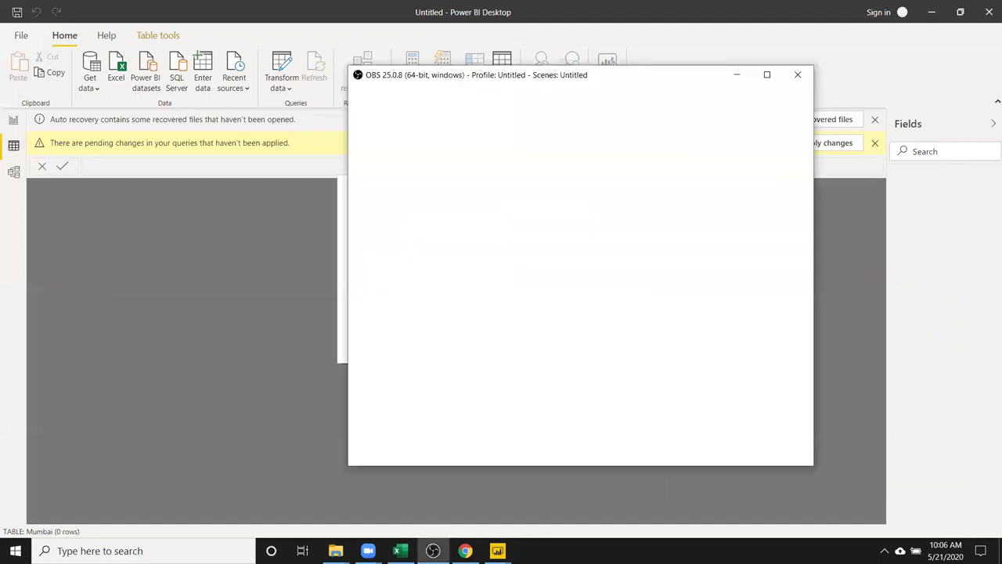